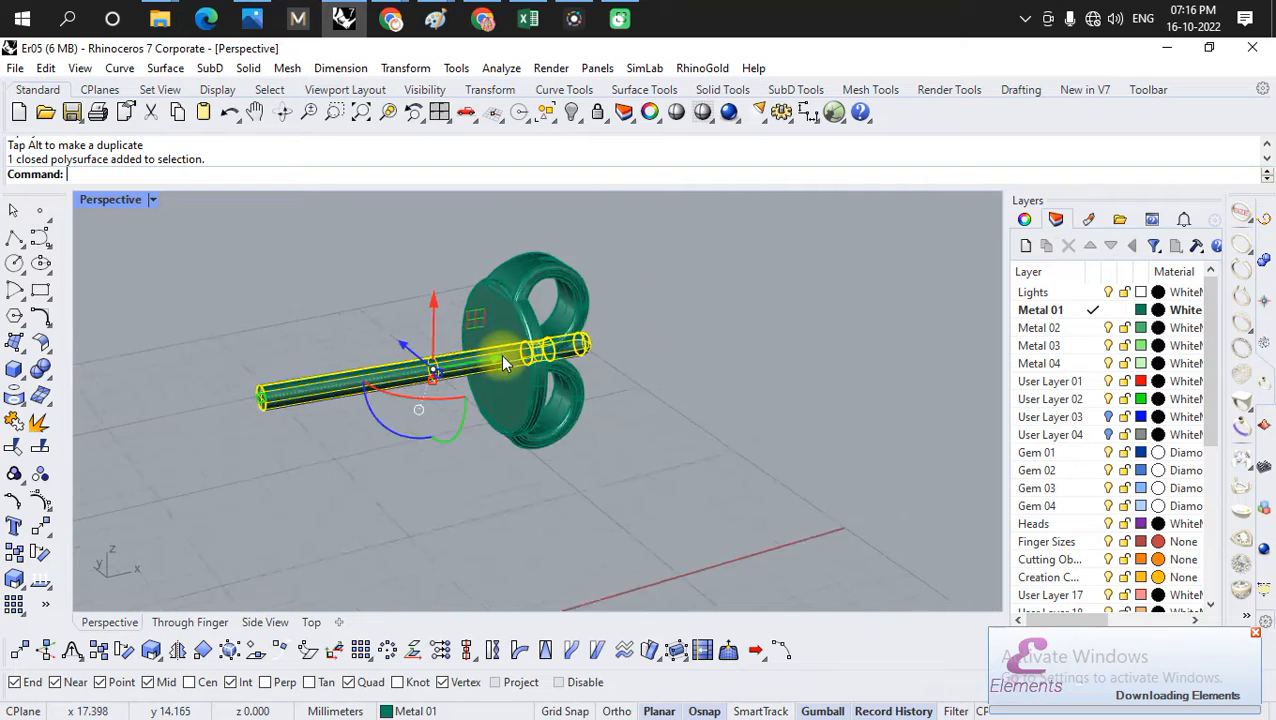
- Examine the finished earring post and its butterfly back from several angles and distances
click(527, 321)
scroll(527, 321, up, 3)
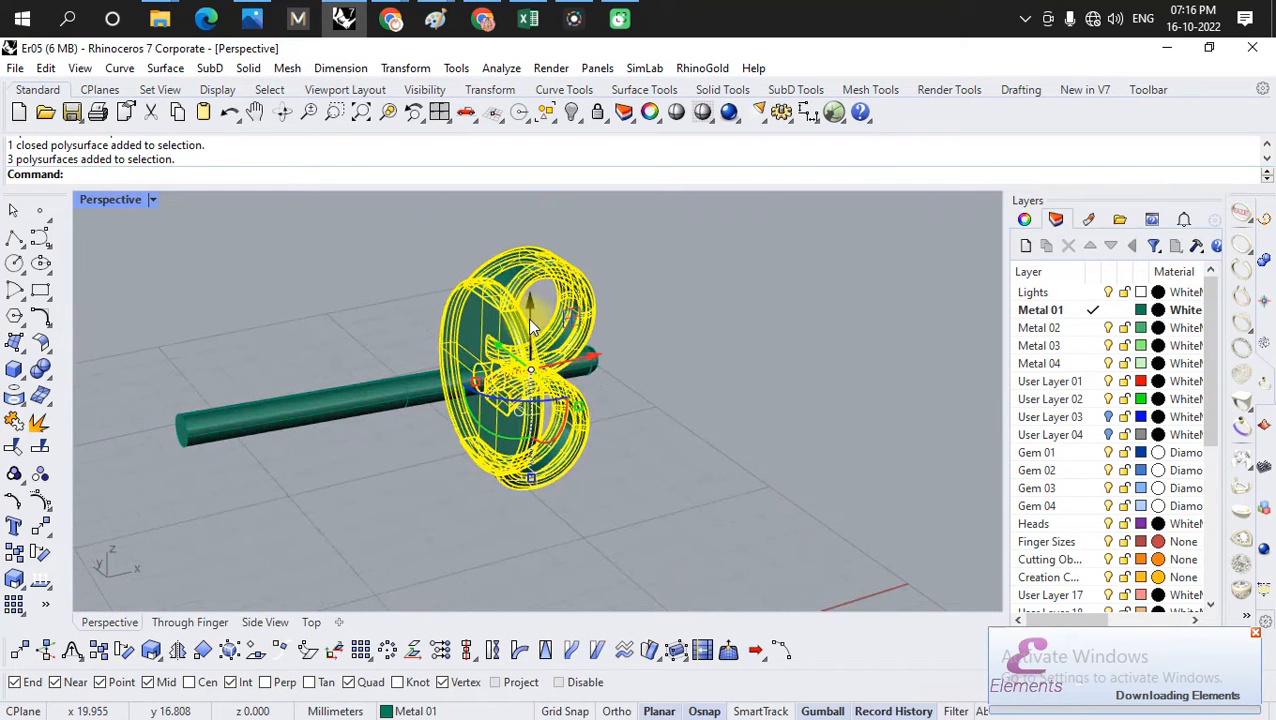
scroll(618, 378, up, 1)
right_drag(618, 378, 484, 265)
scroll(450, 371, down, 10)
right_drag(443, 479, 621, 537)
click(587, 463)
scroll(503, 354, up, 4)
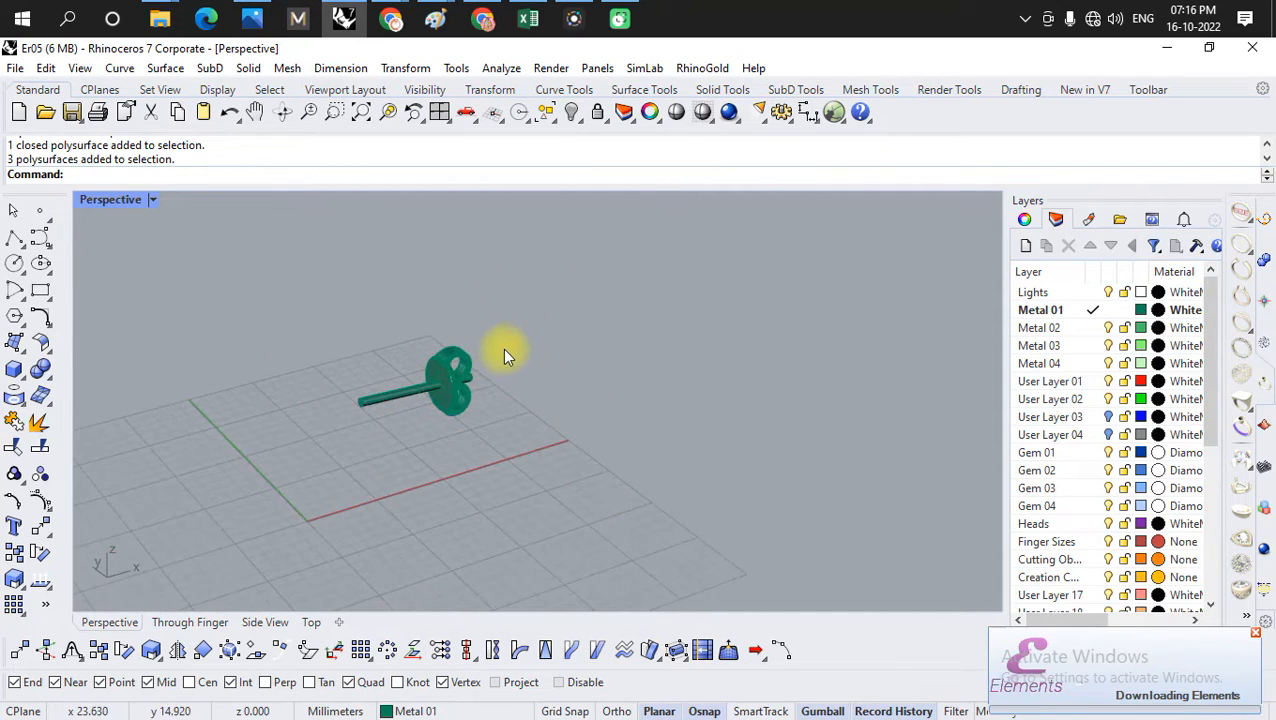
scroll(484, 407, down, 4)
scroll(574, 393, down, 2)
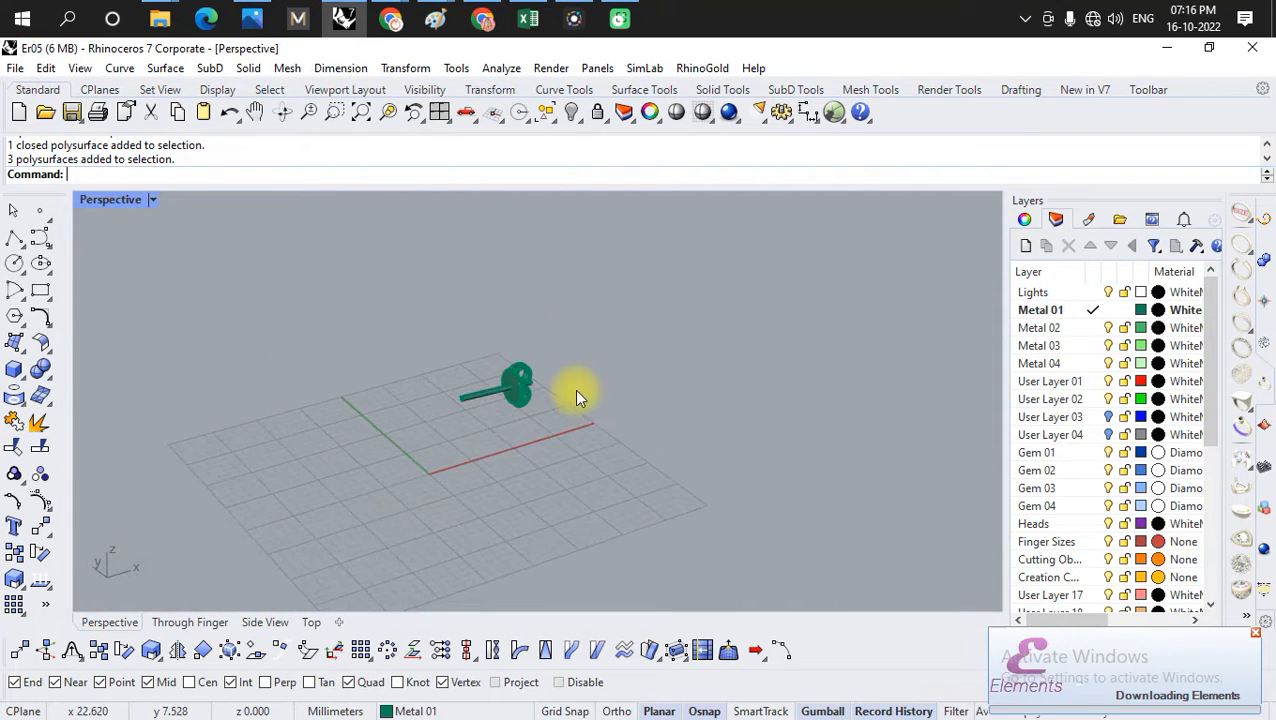
- Rotate the earring post together with its butterfly back by 90 degrees so the post stands vertically
drag(570, 359, 480, 423)
scroll(530, 398, up, 4)
click(451, 465)
text(90)
key(Return)
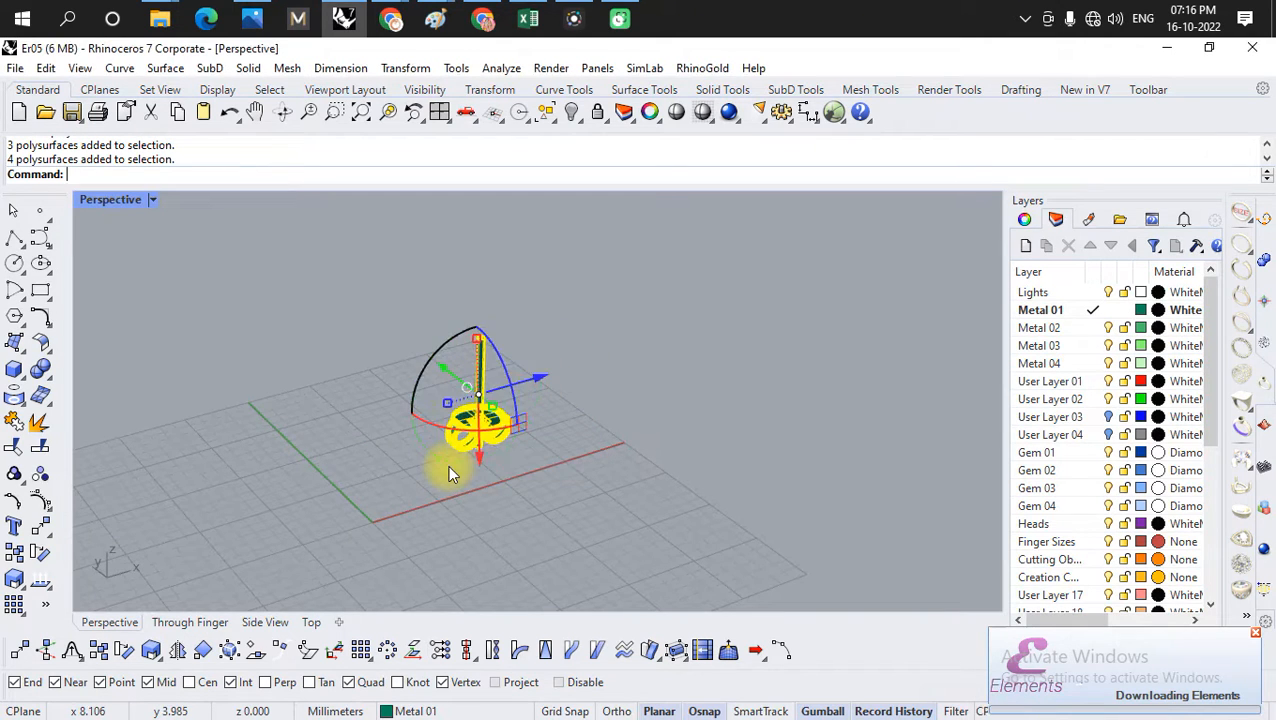
click(589, 508)
scroll(512, 389, up, 5)
right_drag(578, 393, 470, 360)
scroll(515, 423, down, 5)
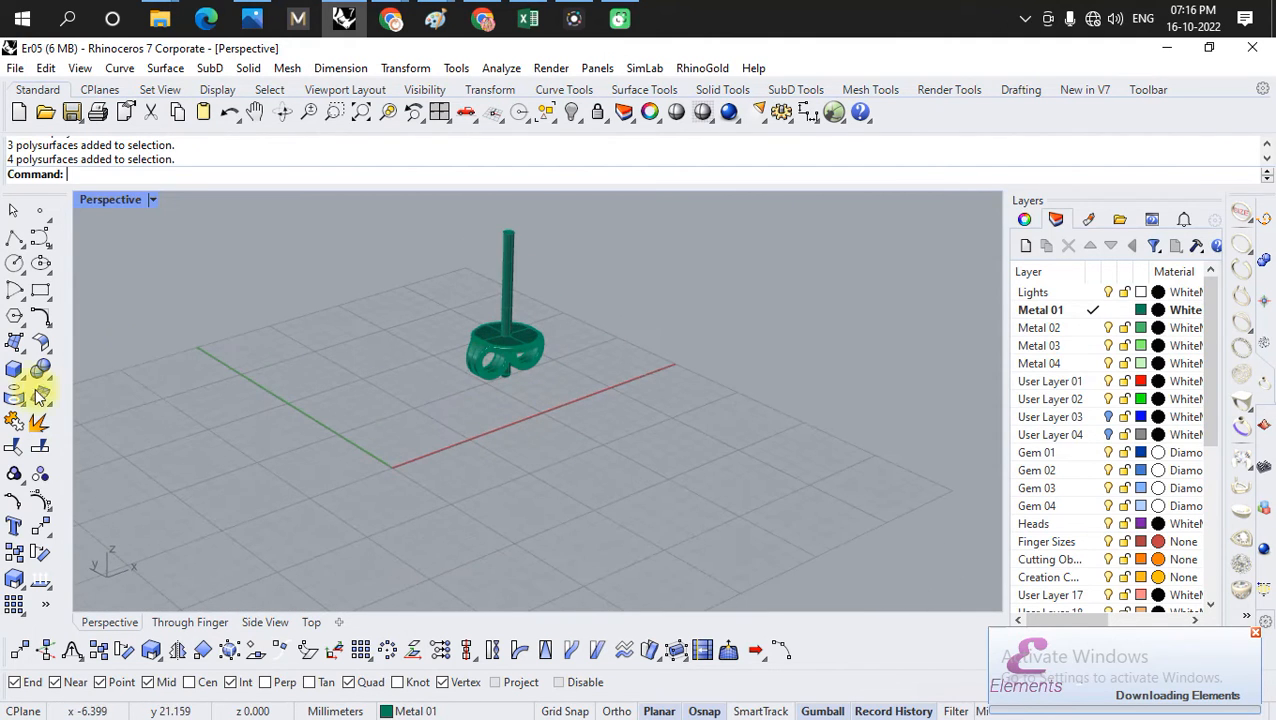
- Draw a circle centred on the origin with a diameter of 3 mm
click(15, 263)
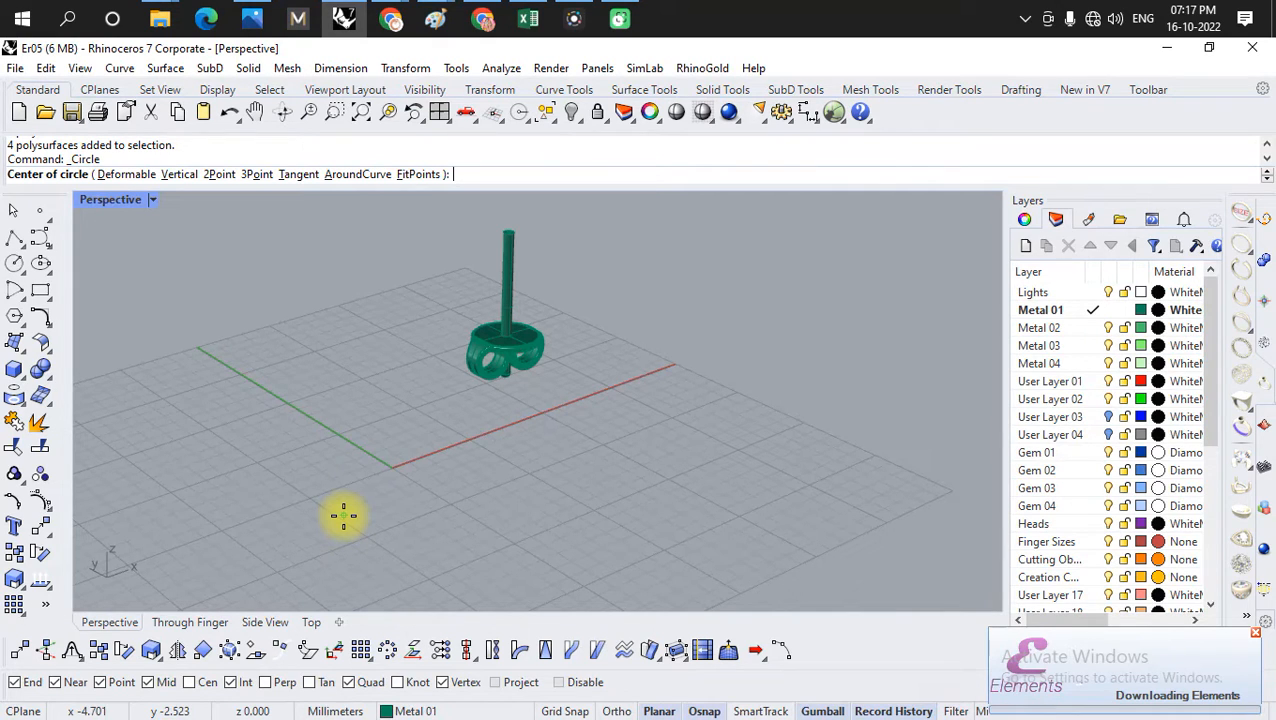
text(0)
key(Return)
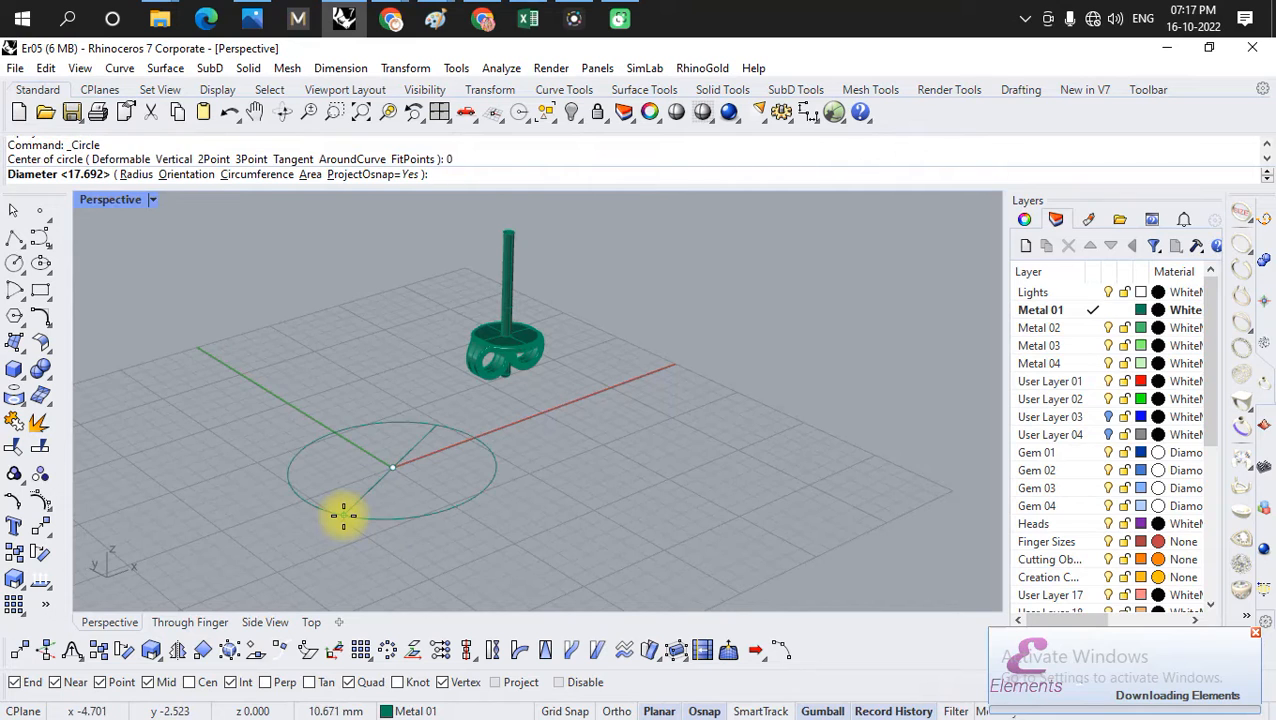
scroll(368, 452, up, 3)
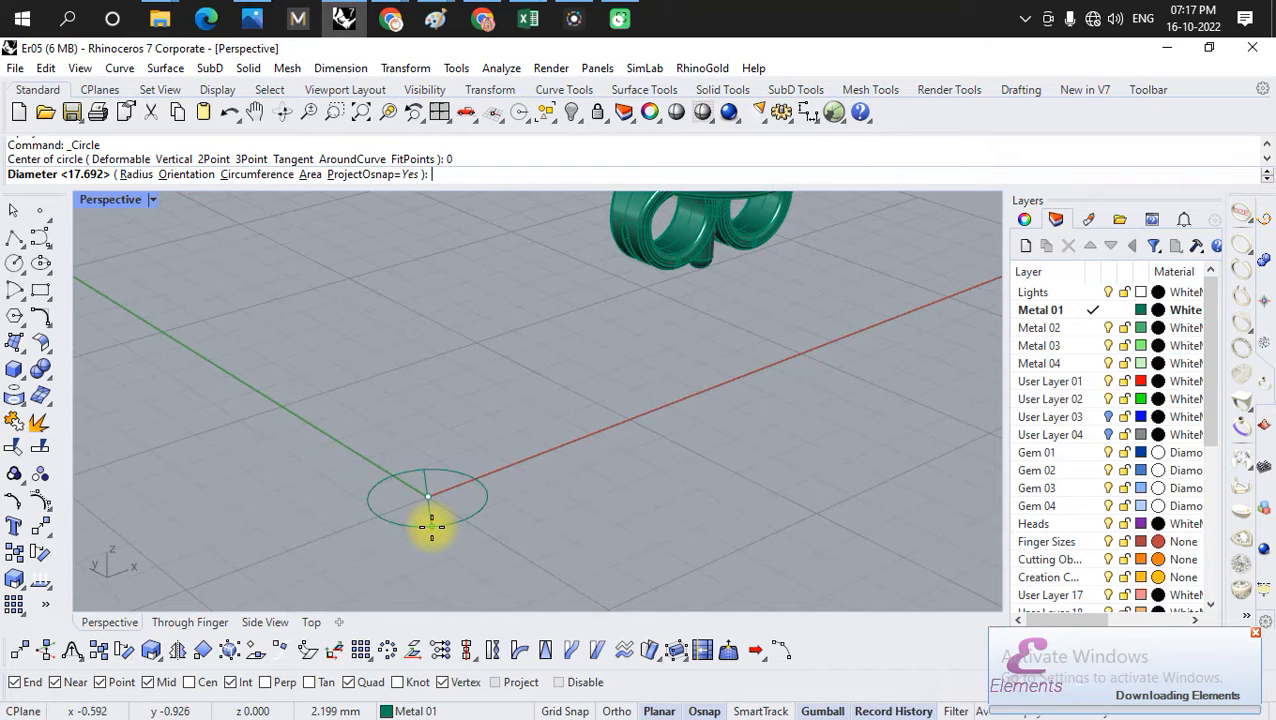
text(d)
key(Return)
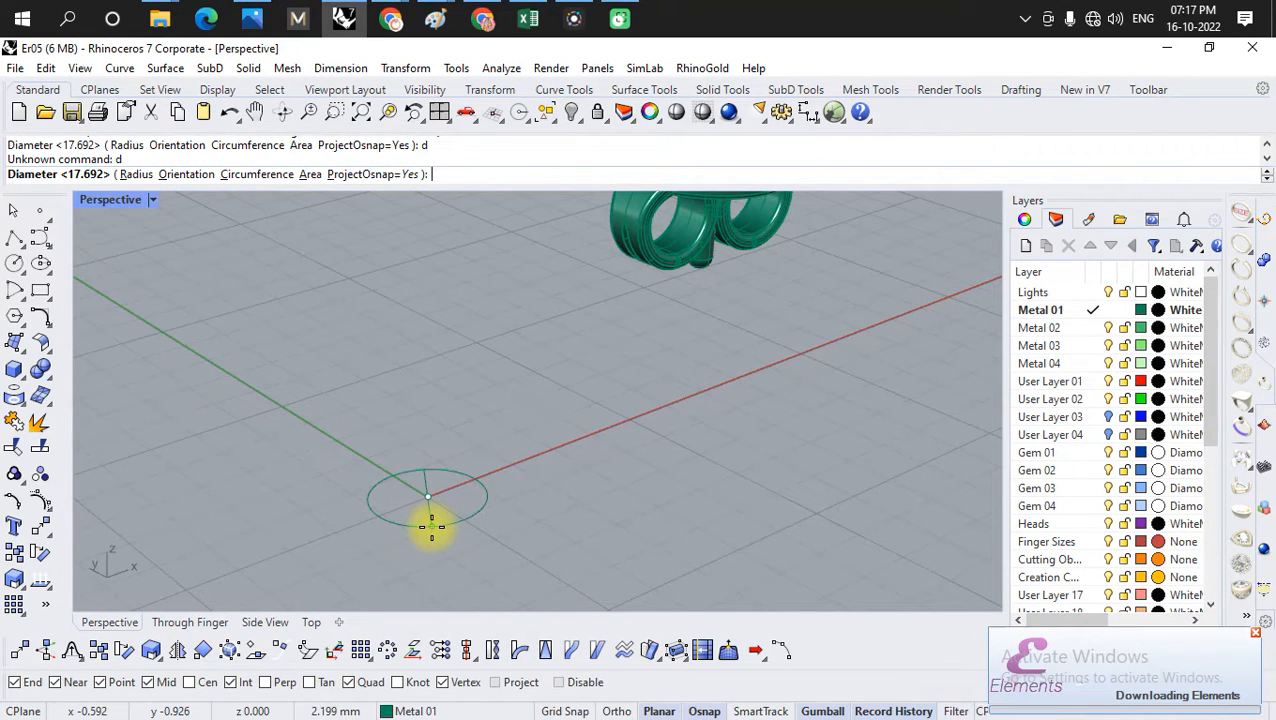
text(3)
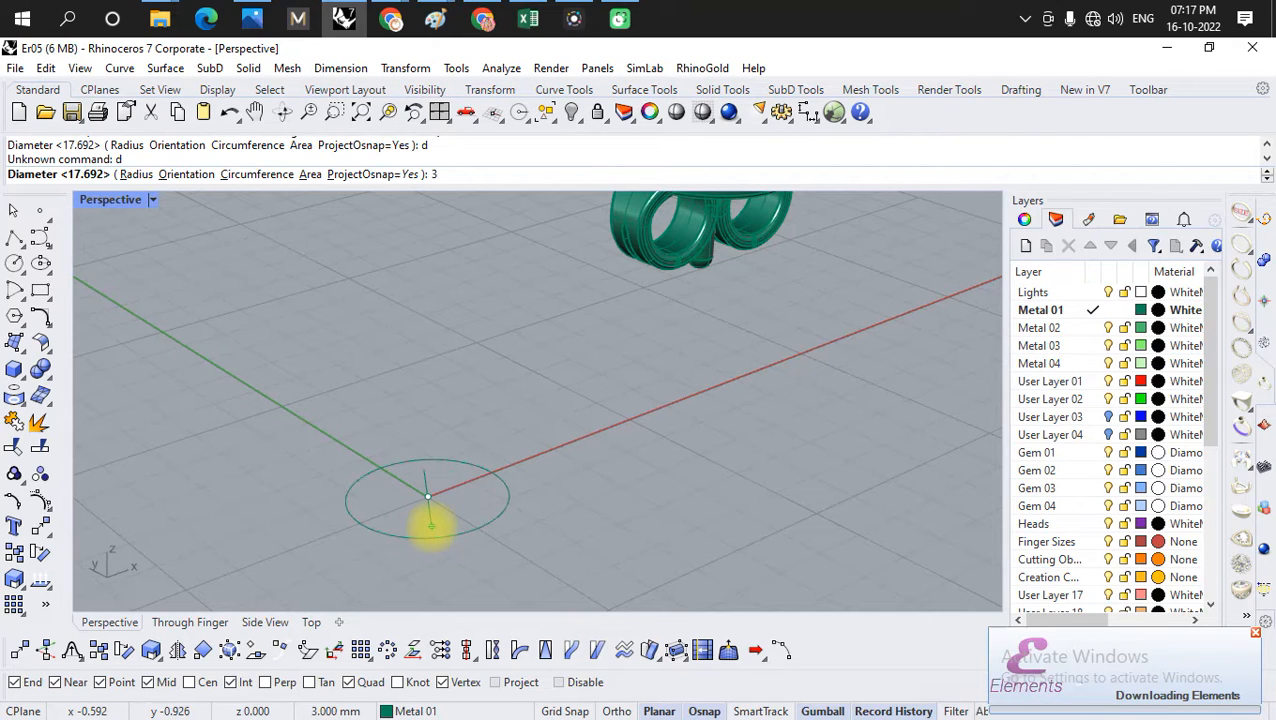
key(Return)
- Try extruding the circle 10 mm to one side only as an open surface, and undo the extrusion
click(432, 533)
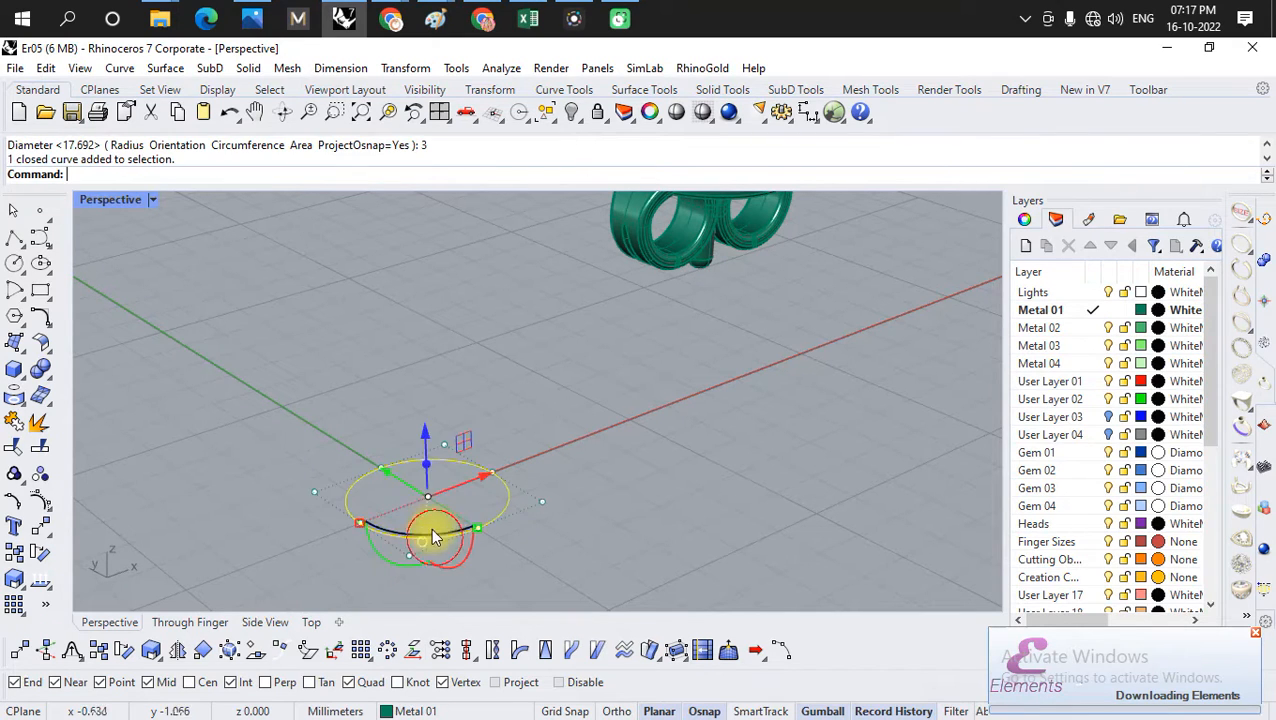
scroll(420, 525, down, 5)
text(e)
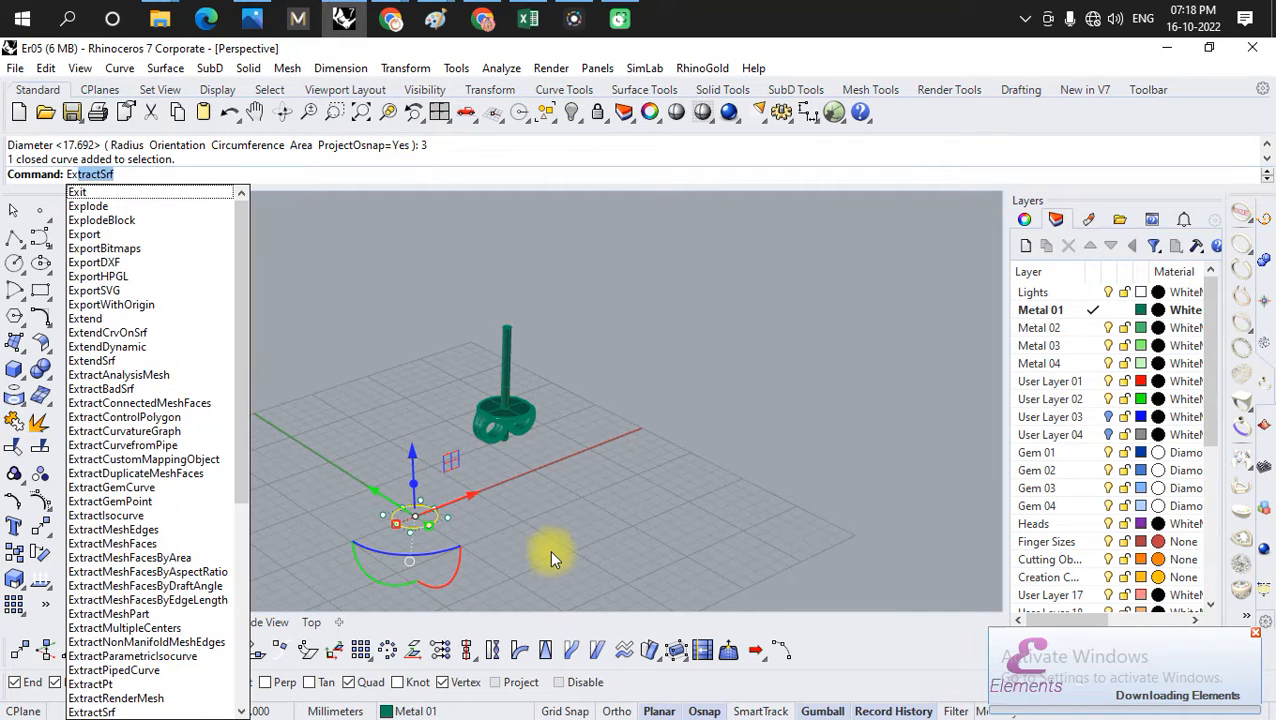
scroll(549, 549, down, 4)
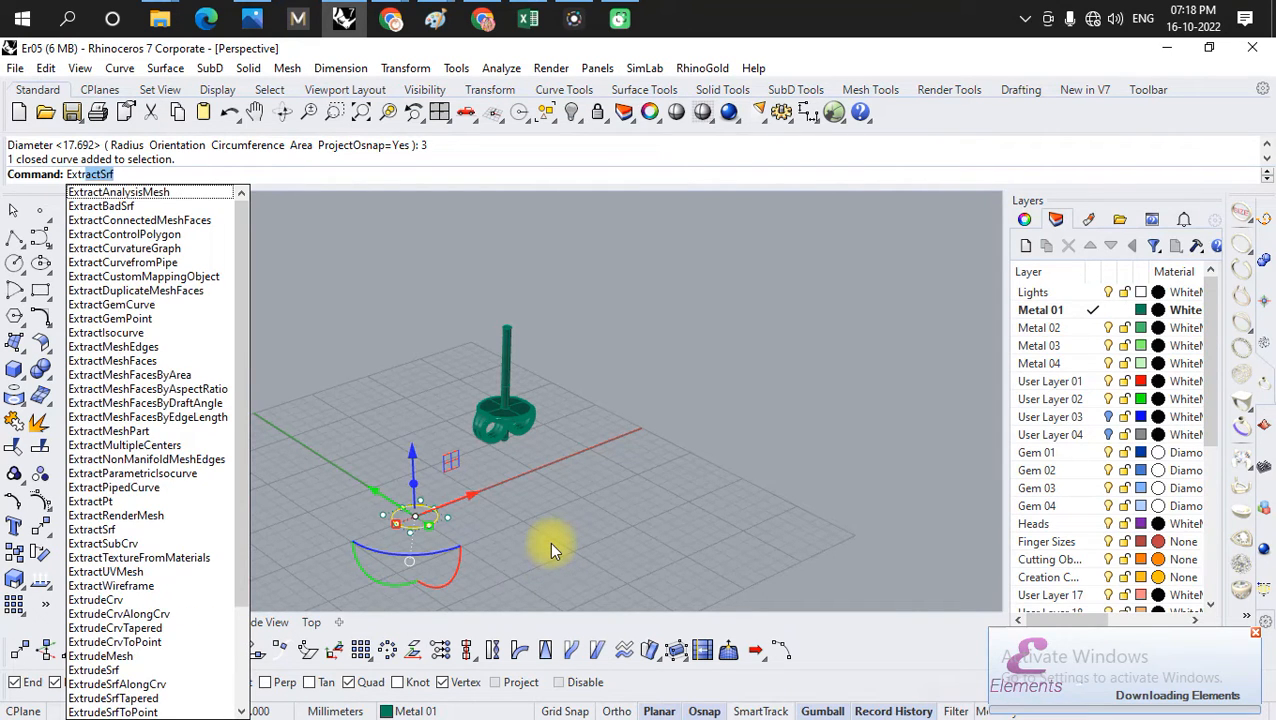
text(tru)
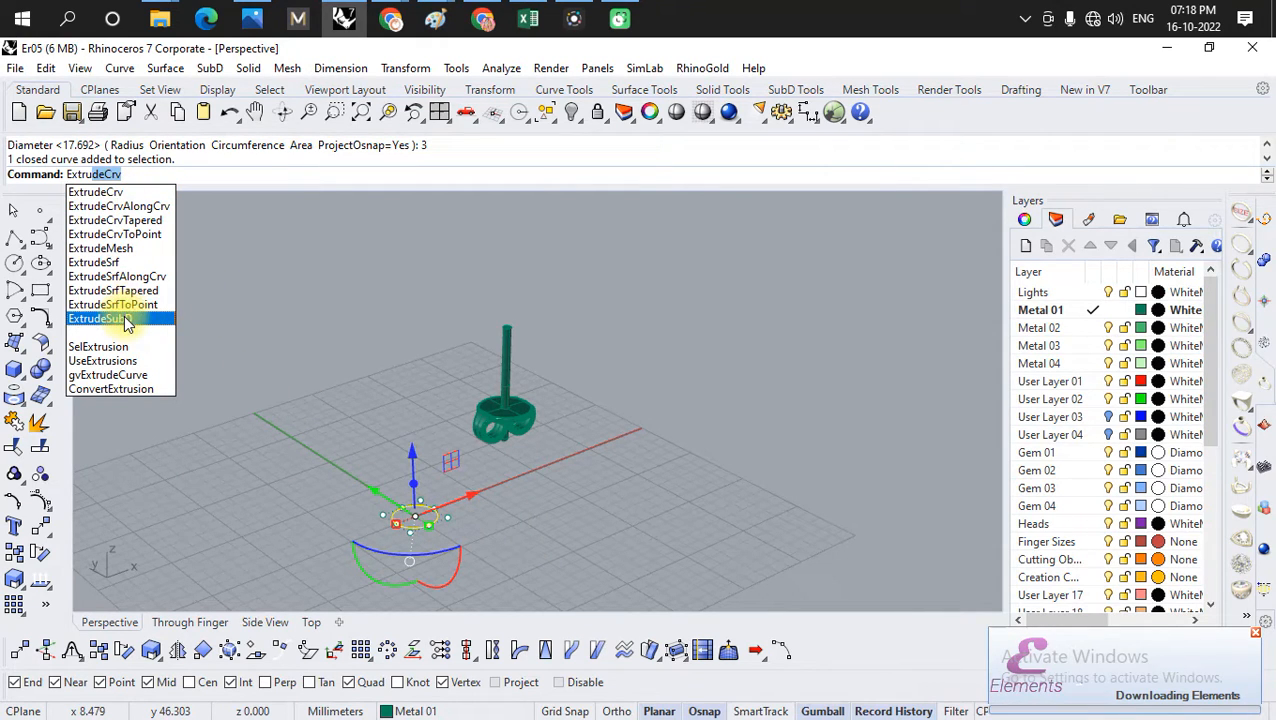
click(117, 194)
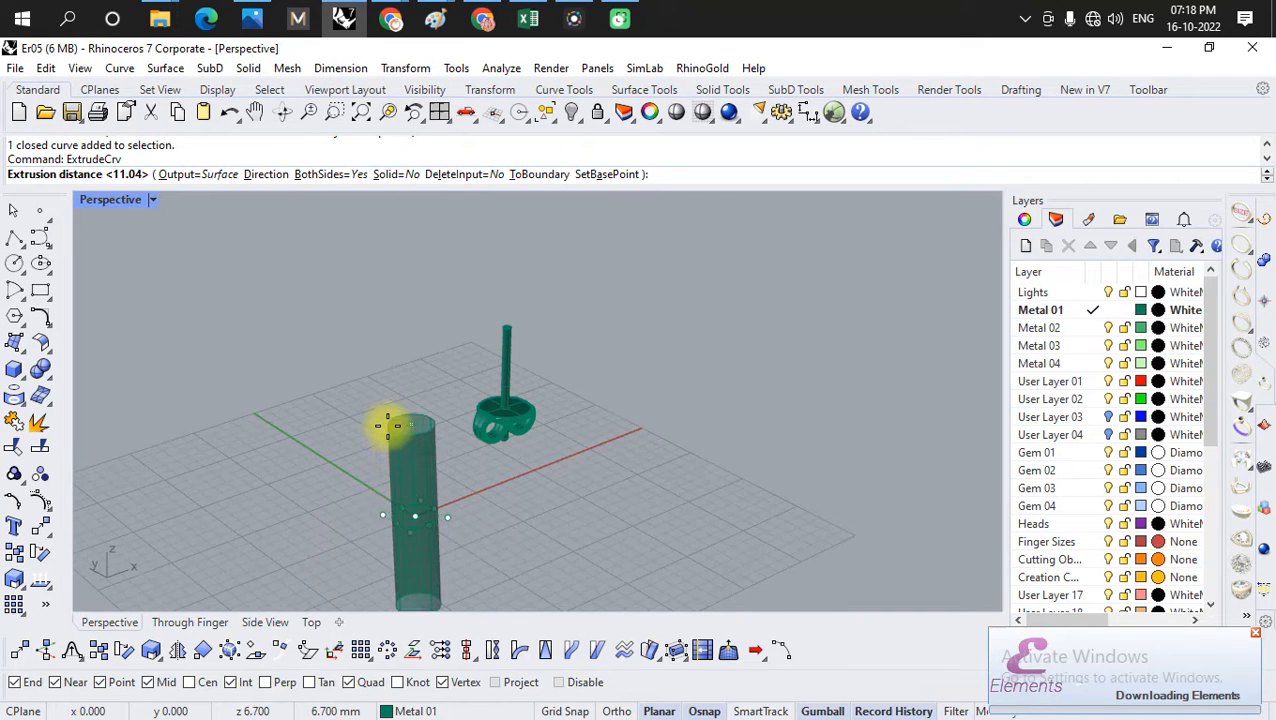
scroll(388, 427, down, 1)
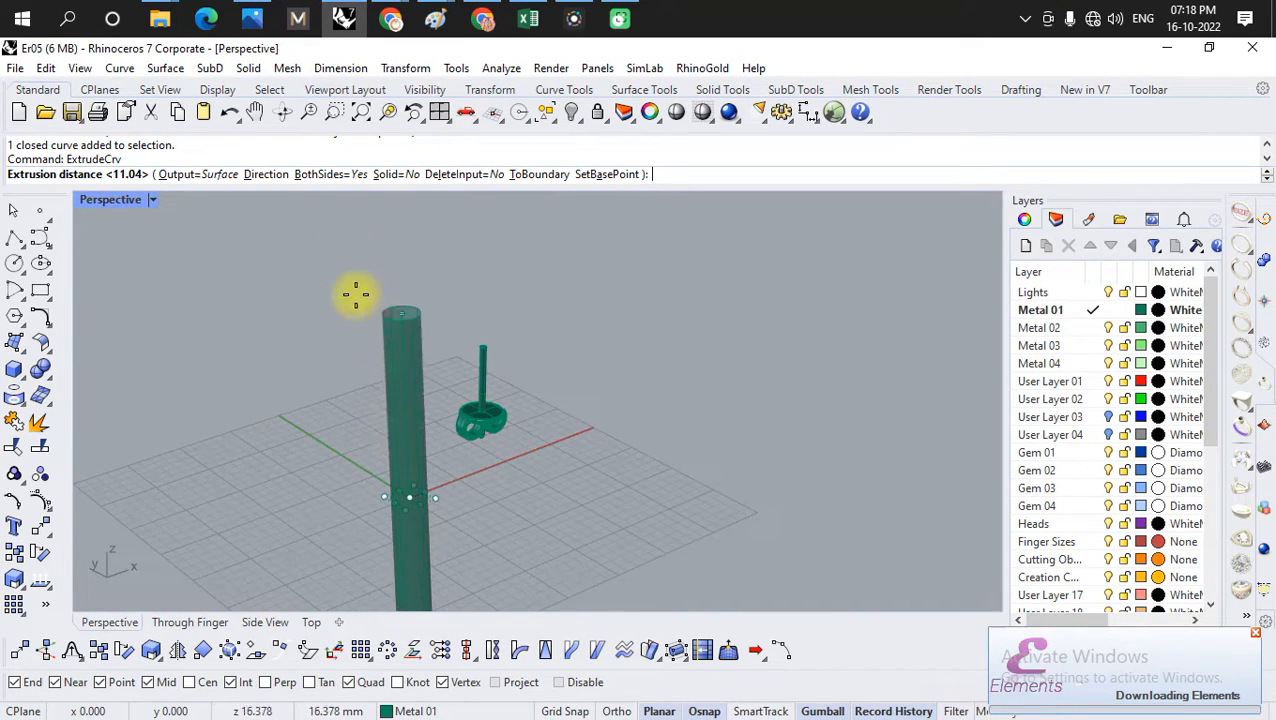
click(325, 176)
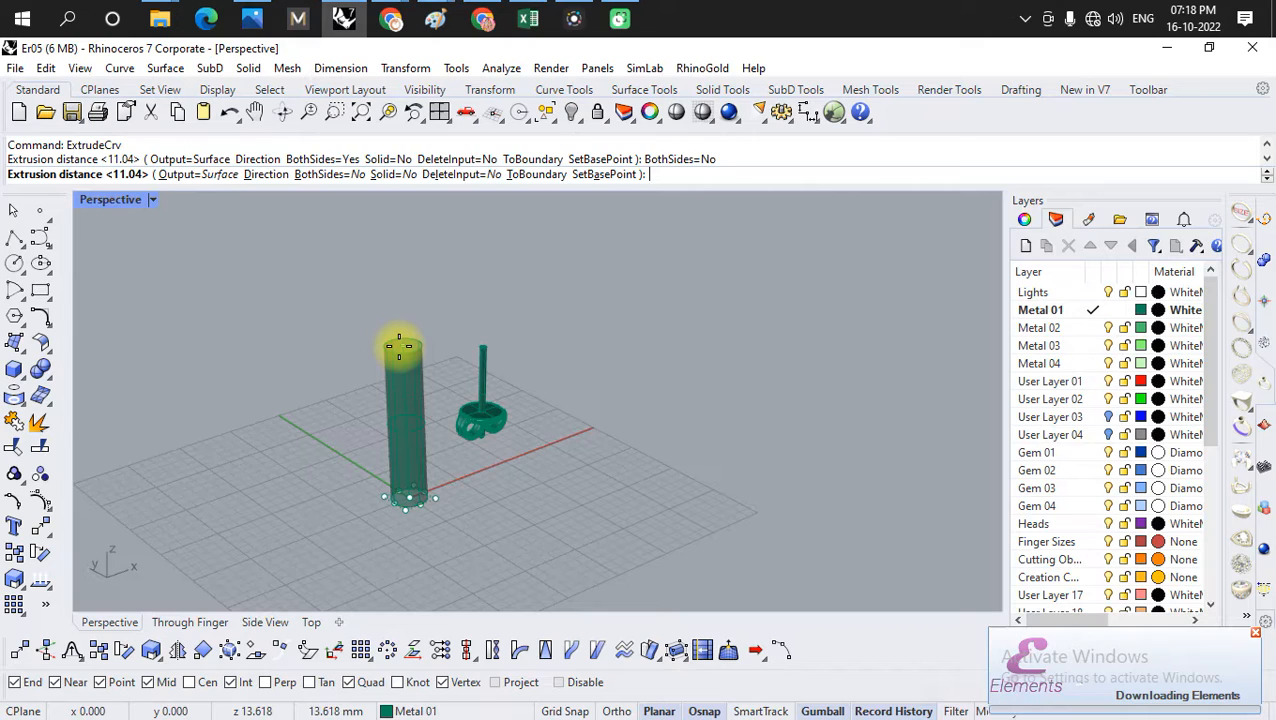
text(10)
key(Return)
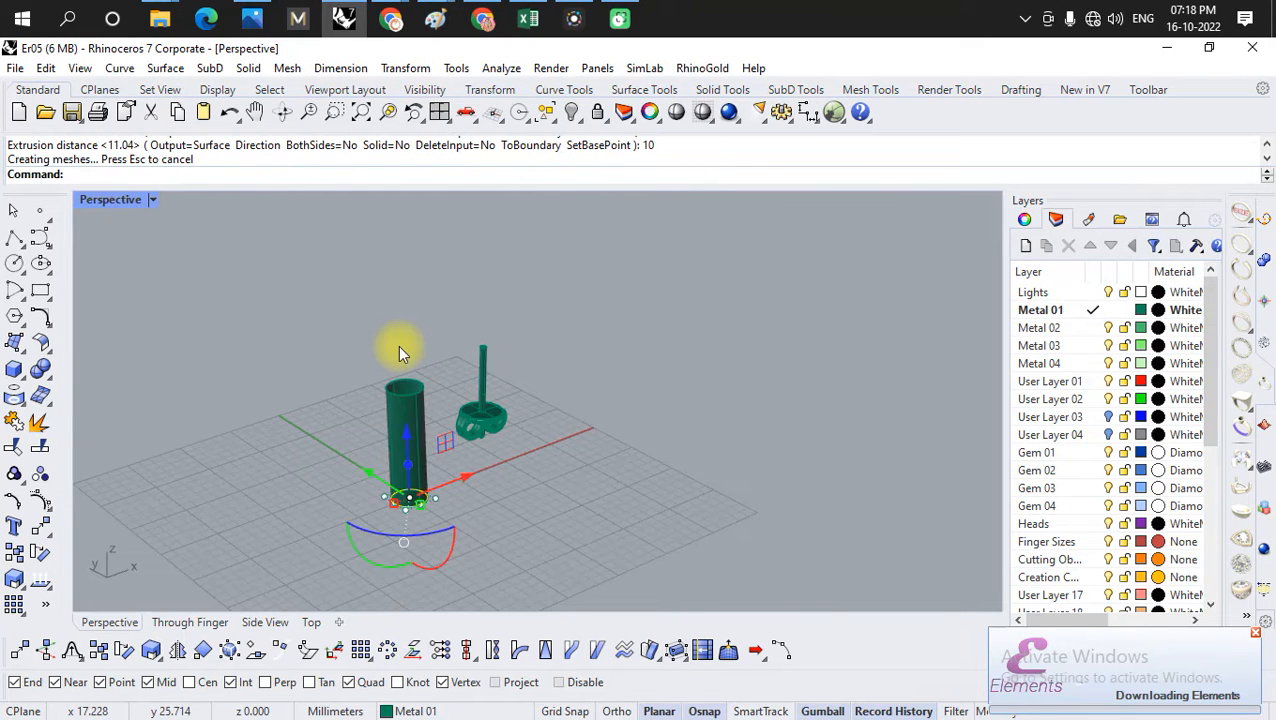
scroll(441, 465, up, 4)
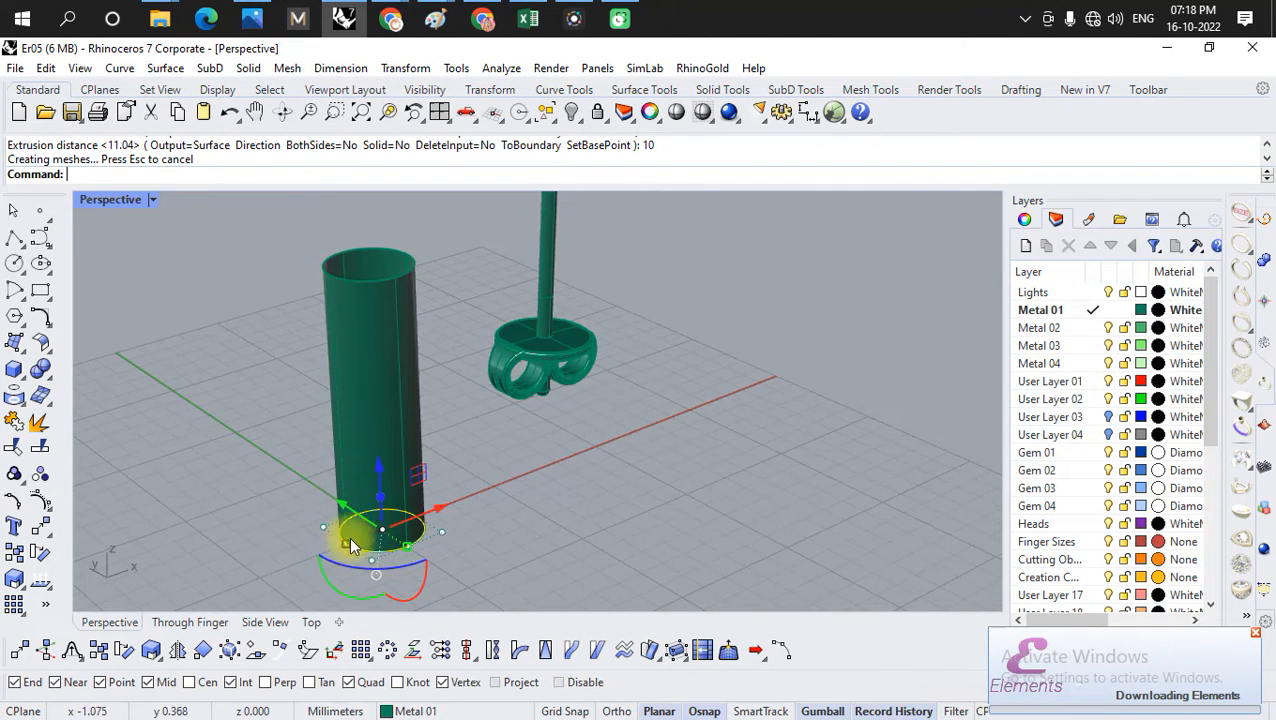
key(ctrl+z)
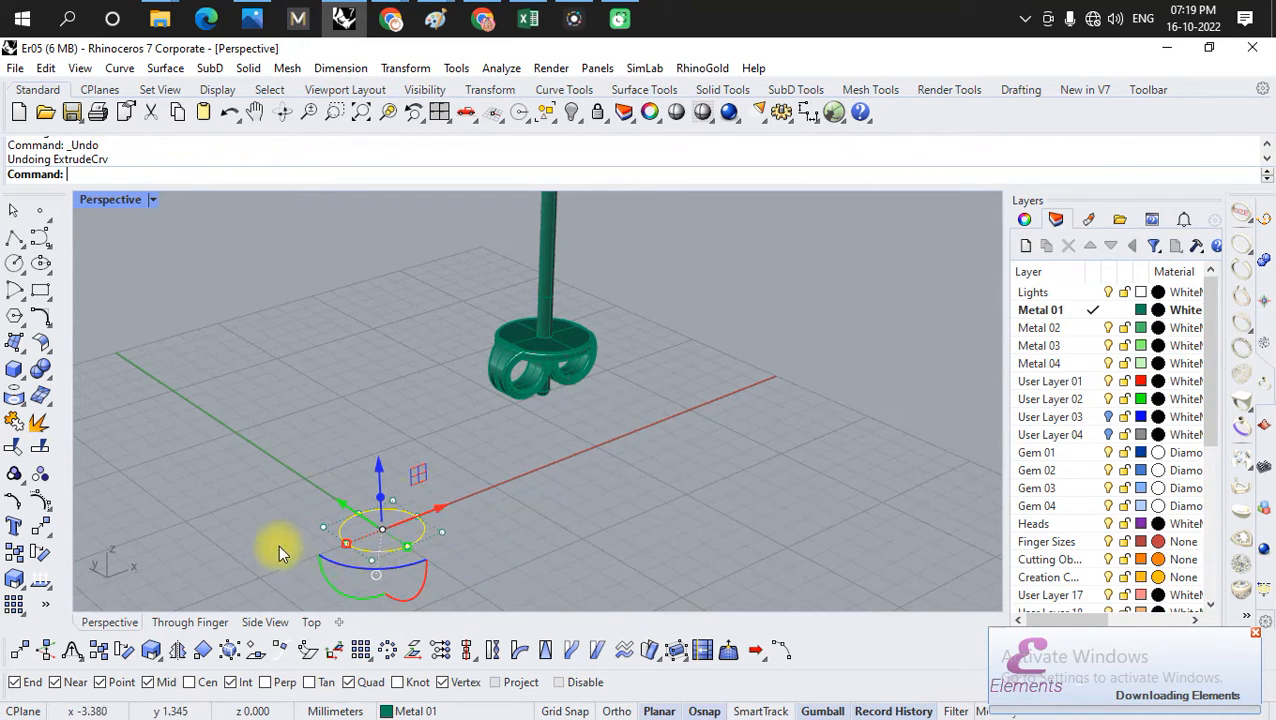
- Scale the circle at the origin by a factor of 0.5
click(345, 543)
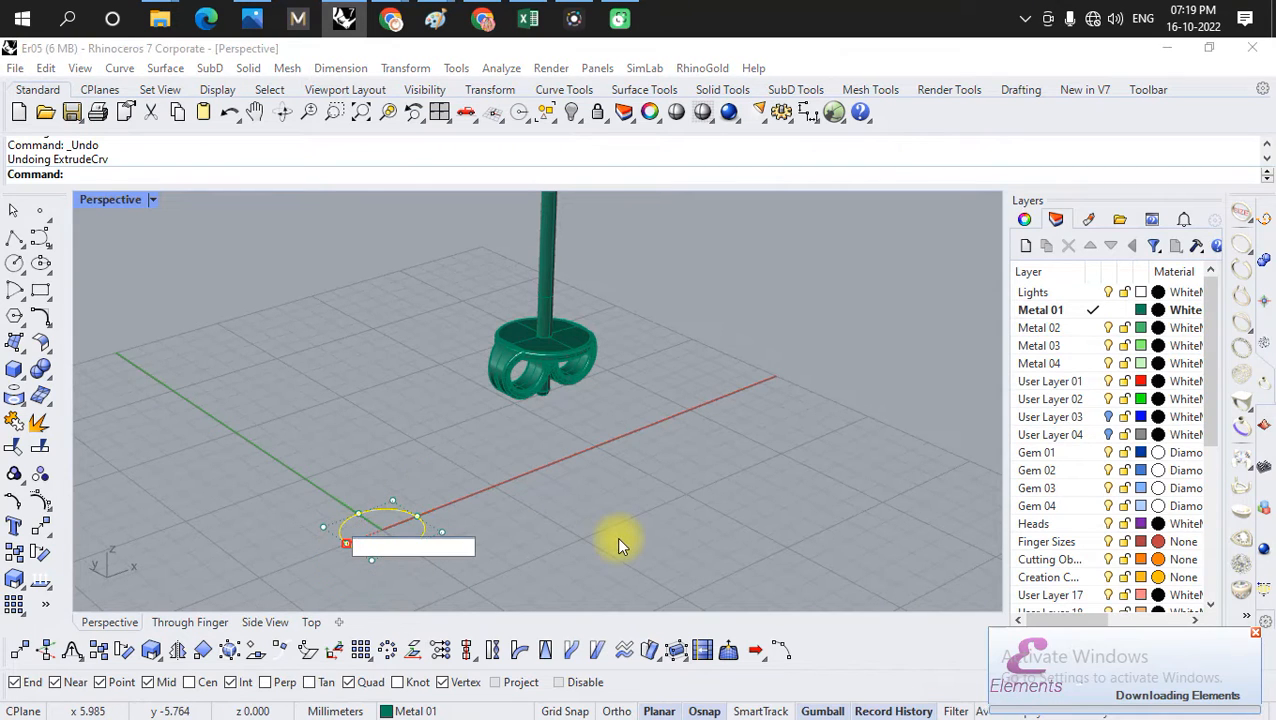
text(0.5)
key(Return)
click(532, 505)
scroll(391, 475, down, 4)
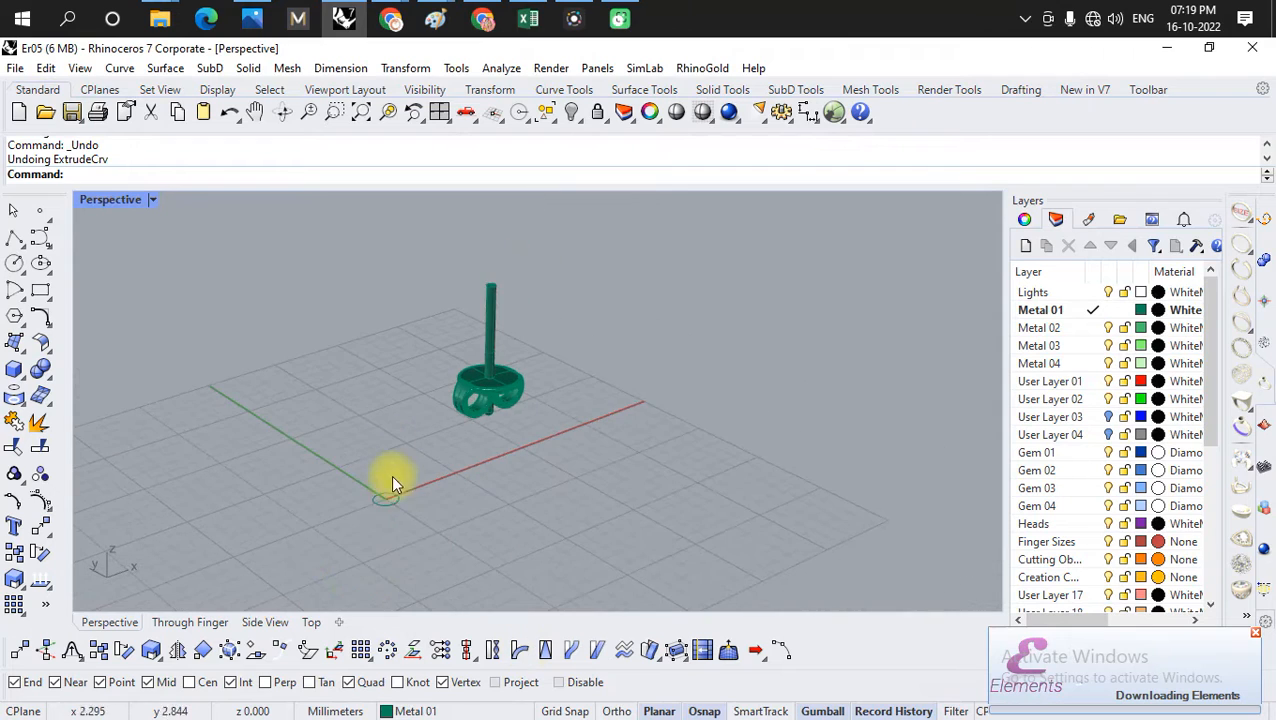
- Extrude the scaled circle upward 8 mm to one side as a capped solid
click(392, 507)
scroll(412, 485, up, 3)
text(E)
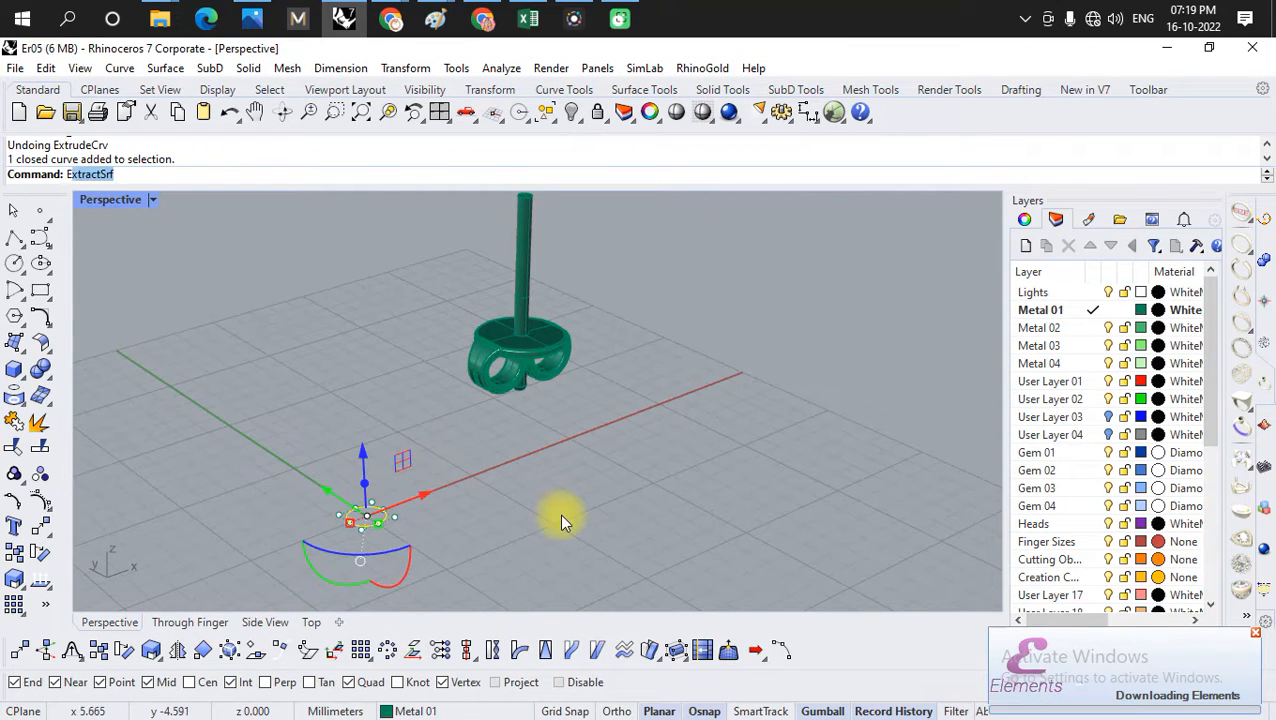
text(xtrude)
key(Return)
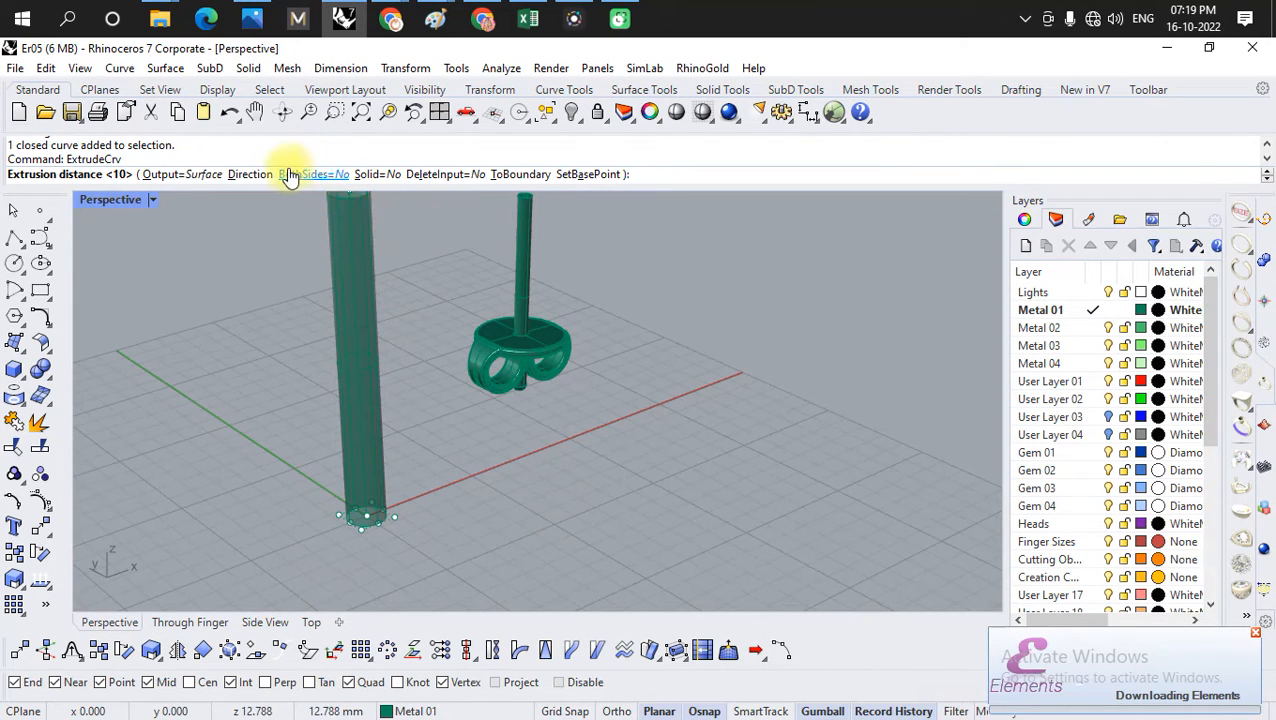
click(386, 175)
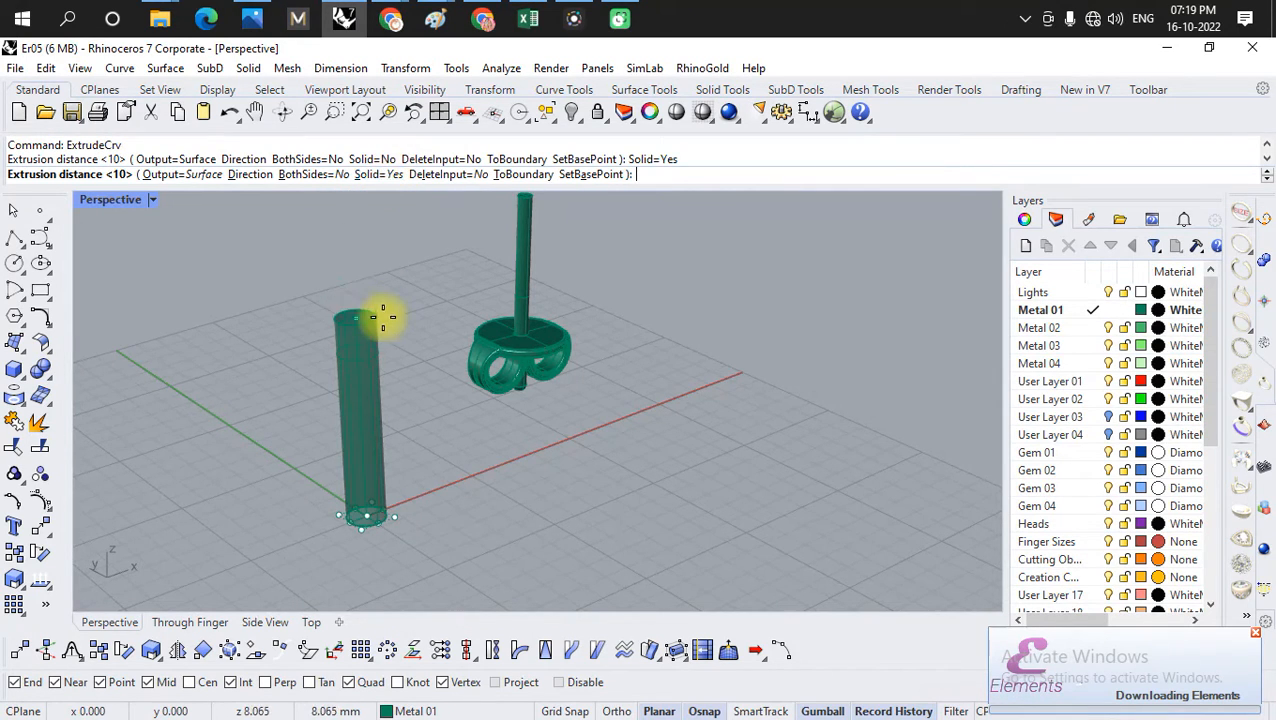
scroll(305, 403, down, 2)
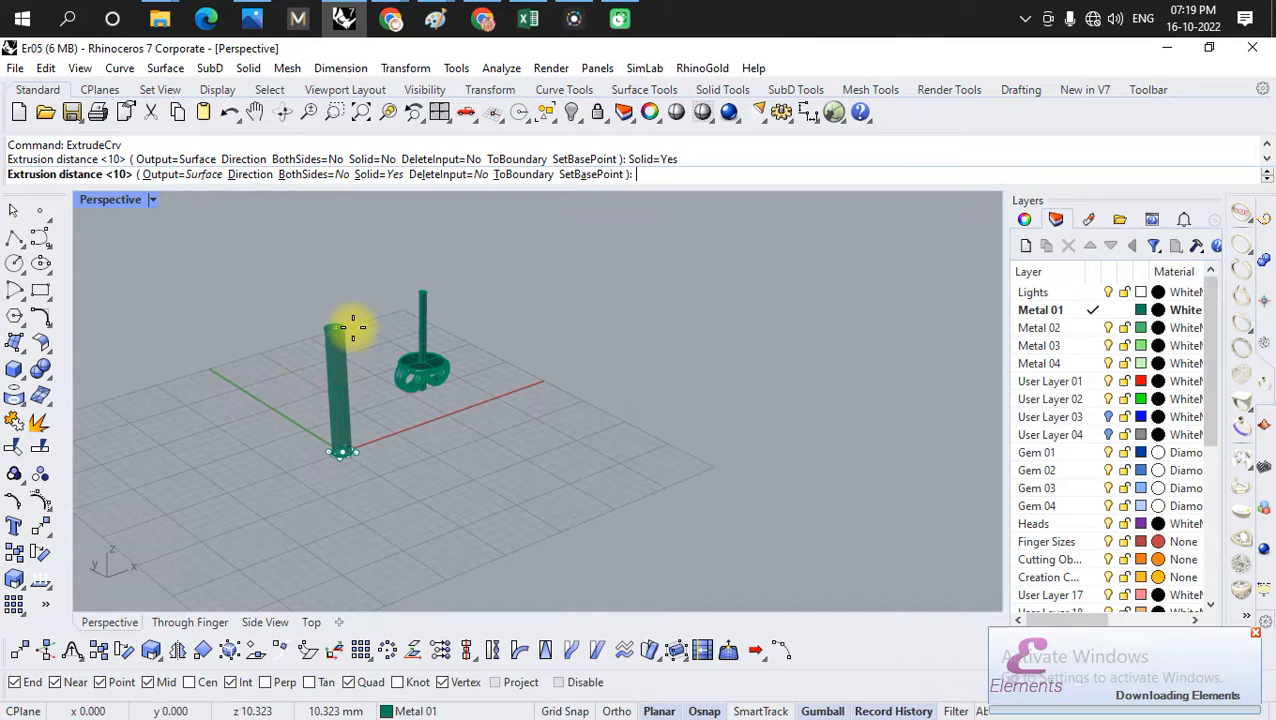
text(8)
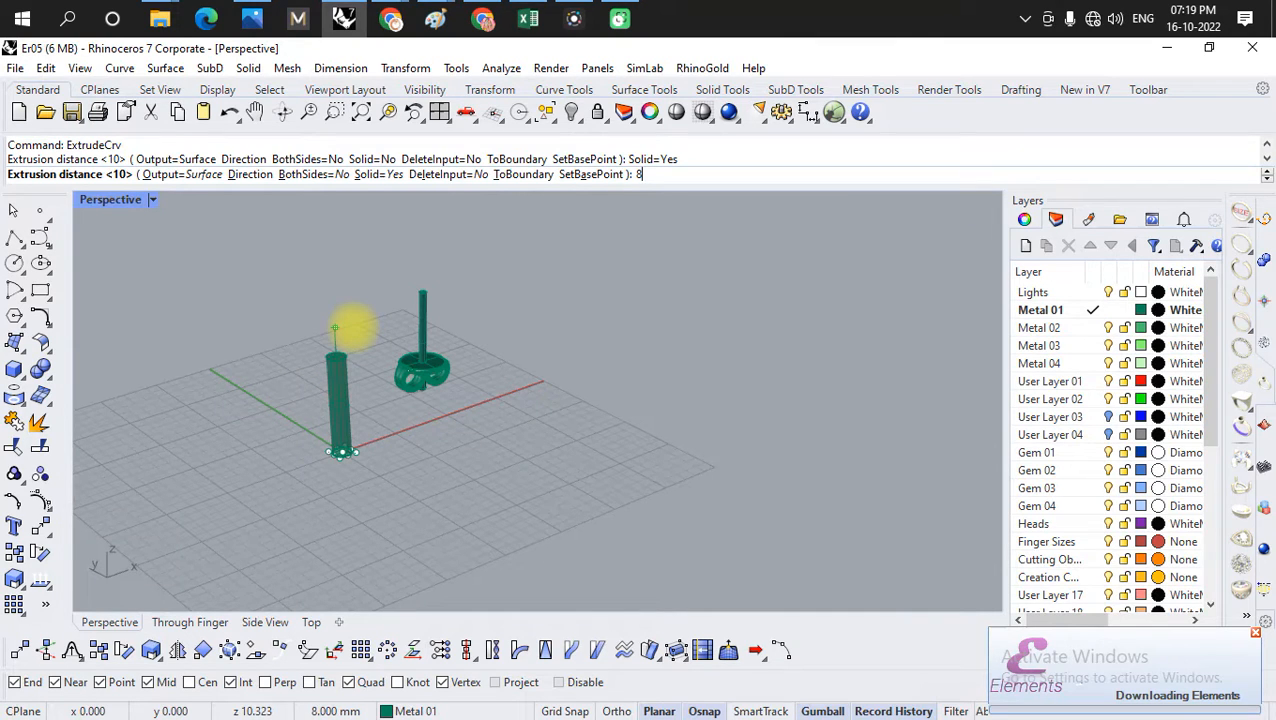
key(Return)
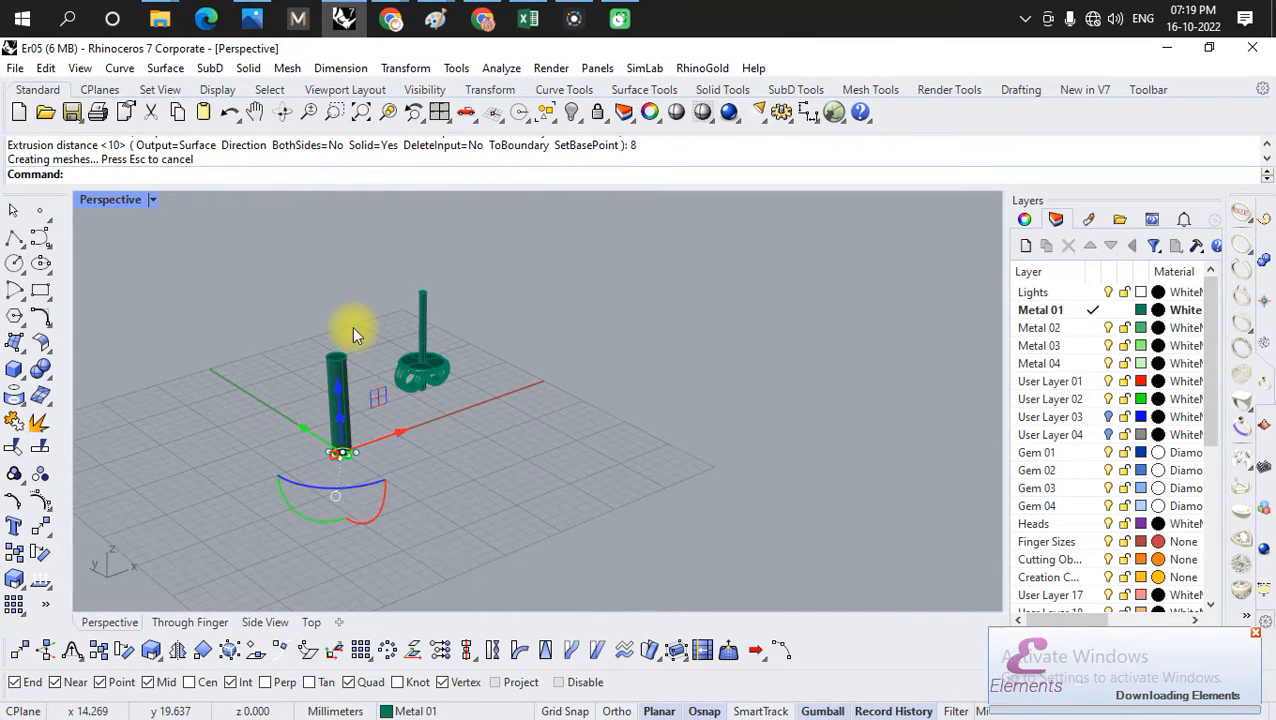
key(Escape)
- Examine the new solid post alongside the reference earring post and butterfly back
scroll(355, 364, up, 11)
scroll(358, 341, down, 8)
scroll(401, 525, up, 5)
scroll(261, 337, up, 5)
scroll(260, 341, down, 5)
right_drag(336, 436, 490, 248)
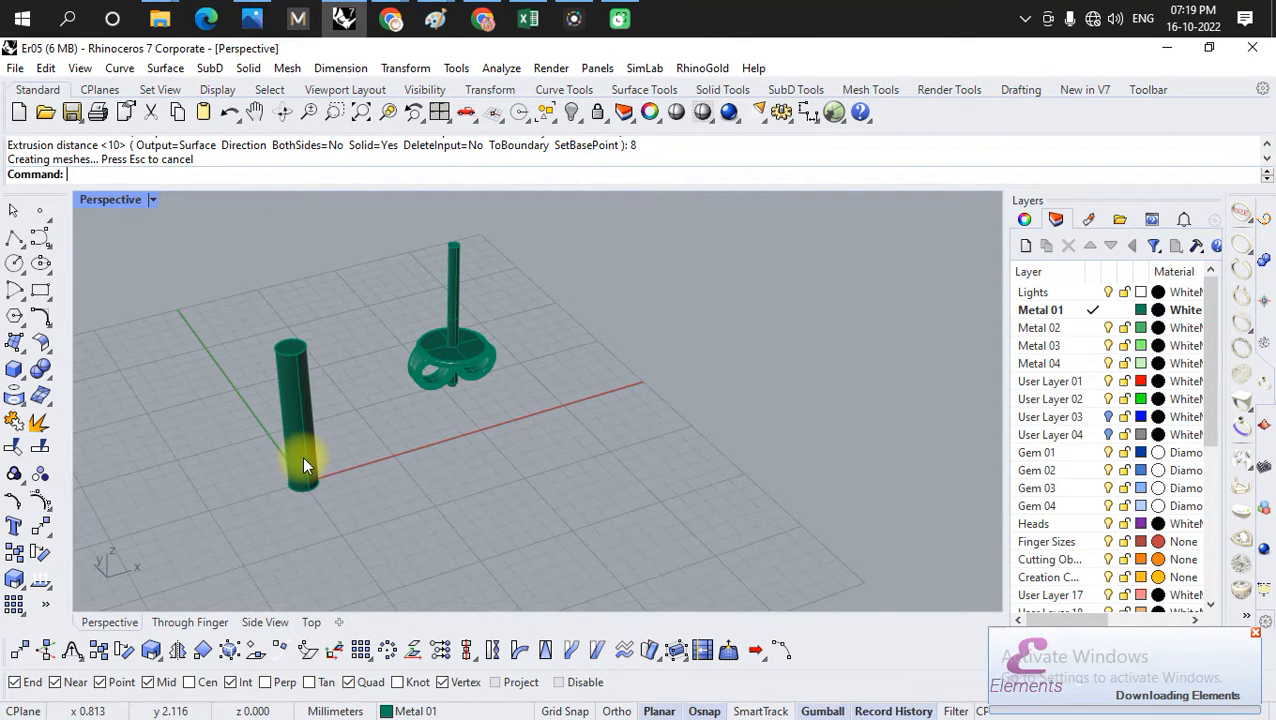
scroll(303, 470, up, 2)
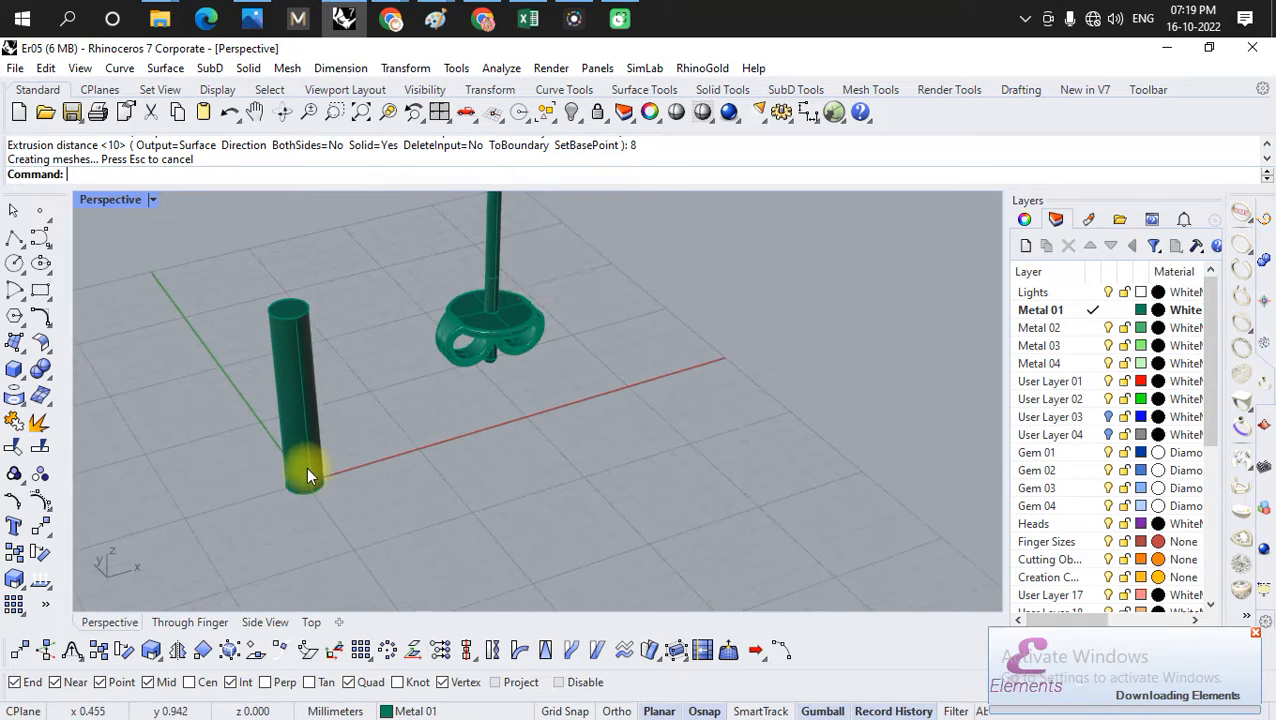
scroll(524, 280, up, 2)
click(494, 342)
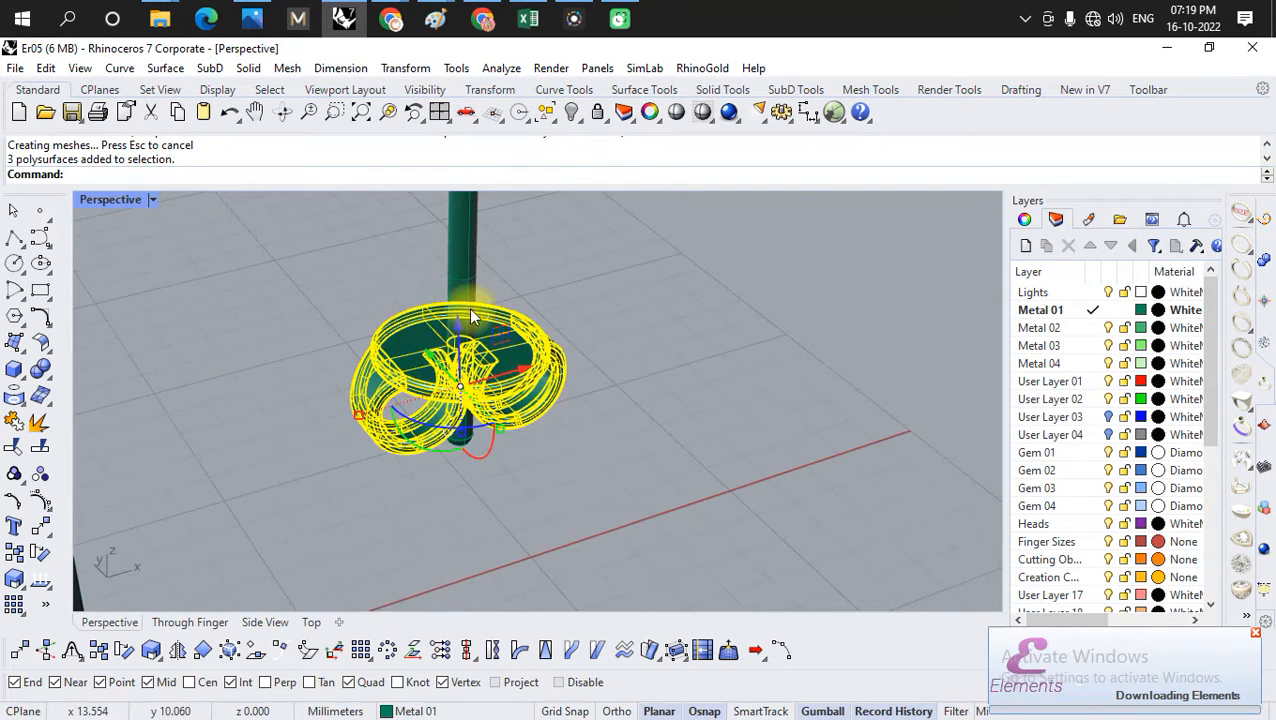
scroll(480, 382, down, 3)
click(575, 419)
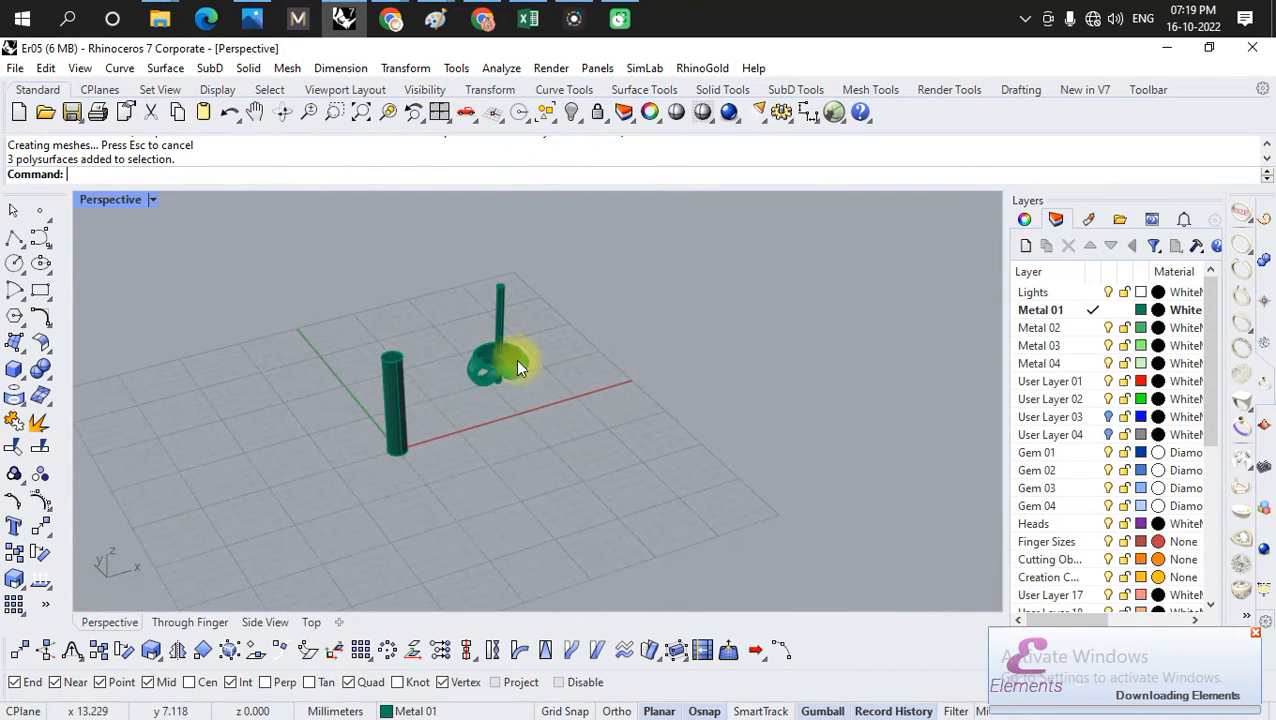
- Start a solid vertical cylinder at the origin, around the base of the new post, with a radius of 2.7 mm
scroll(506, 358, up, 2)
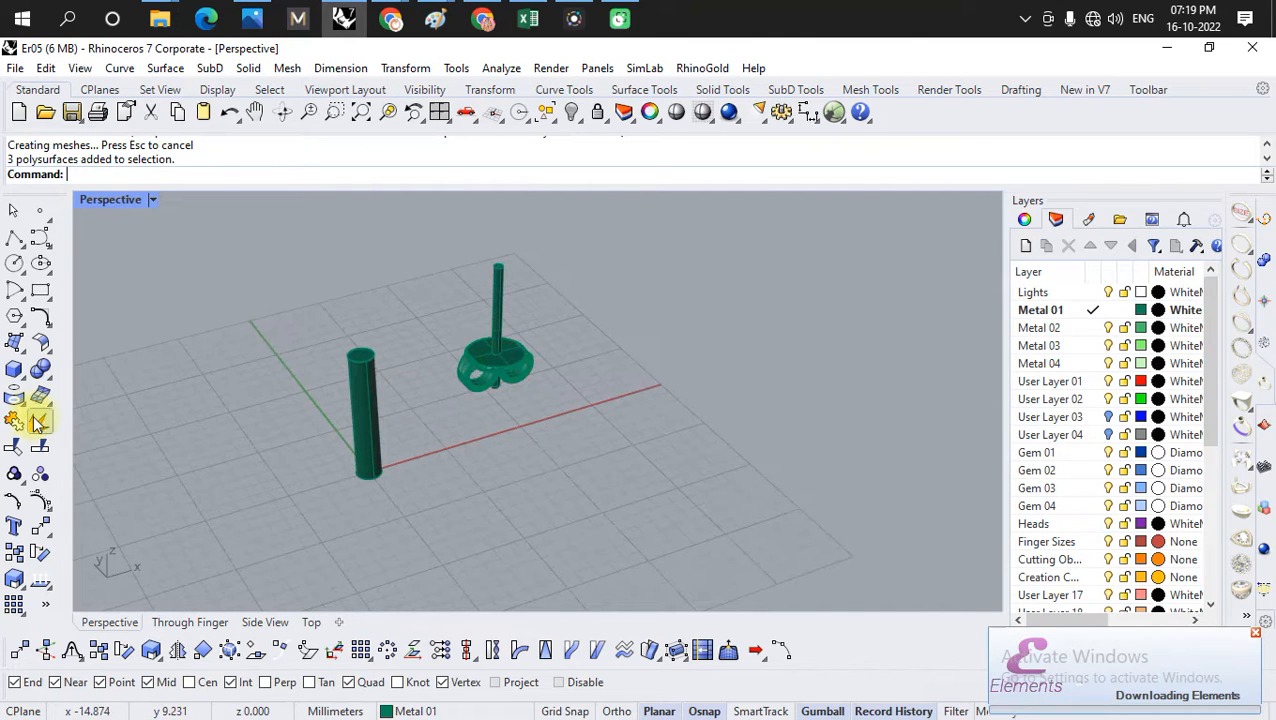
click(24, 380)
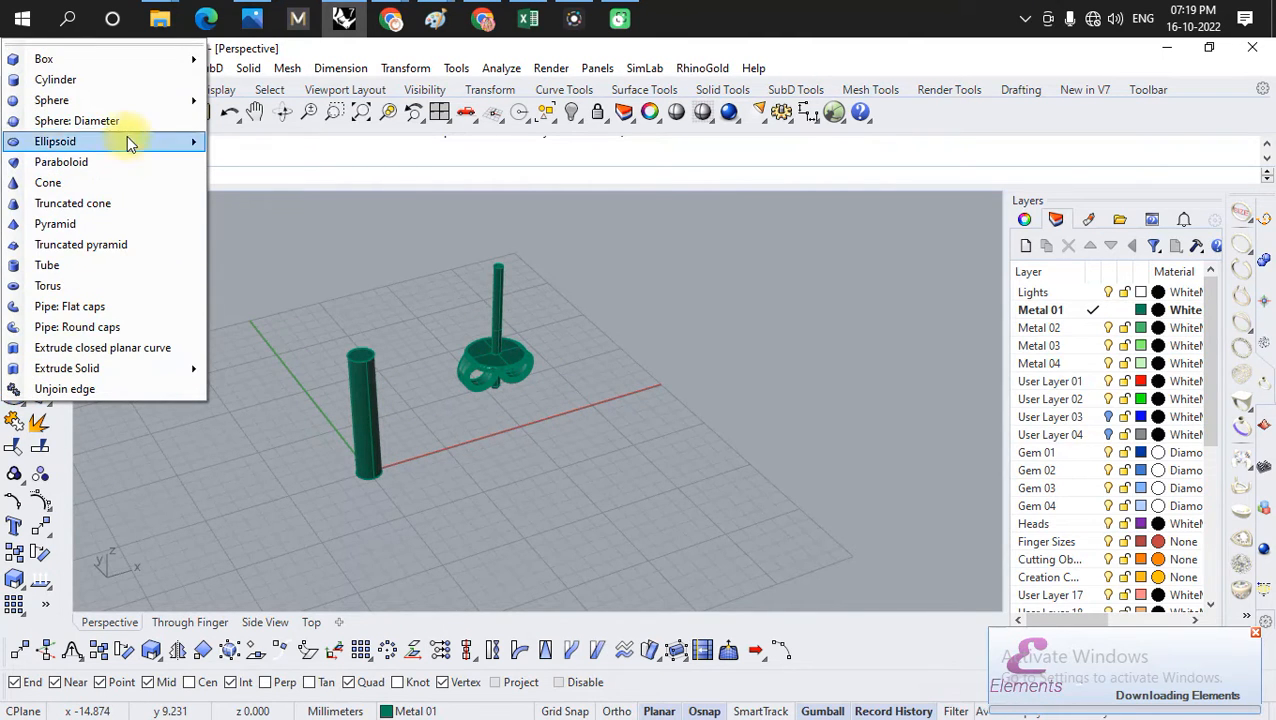
click(145, 84)
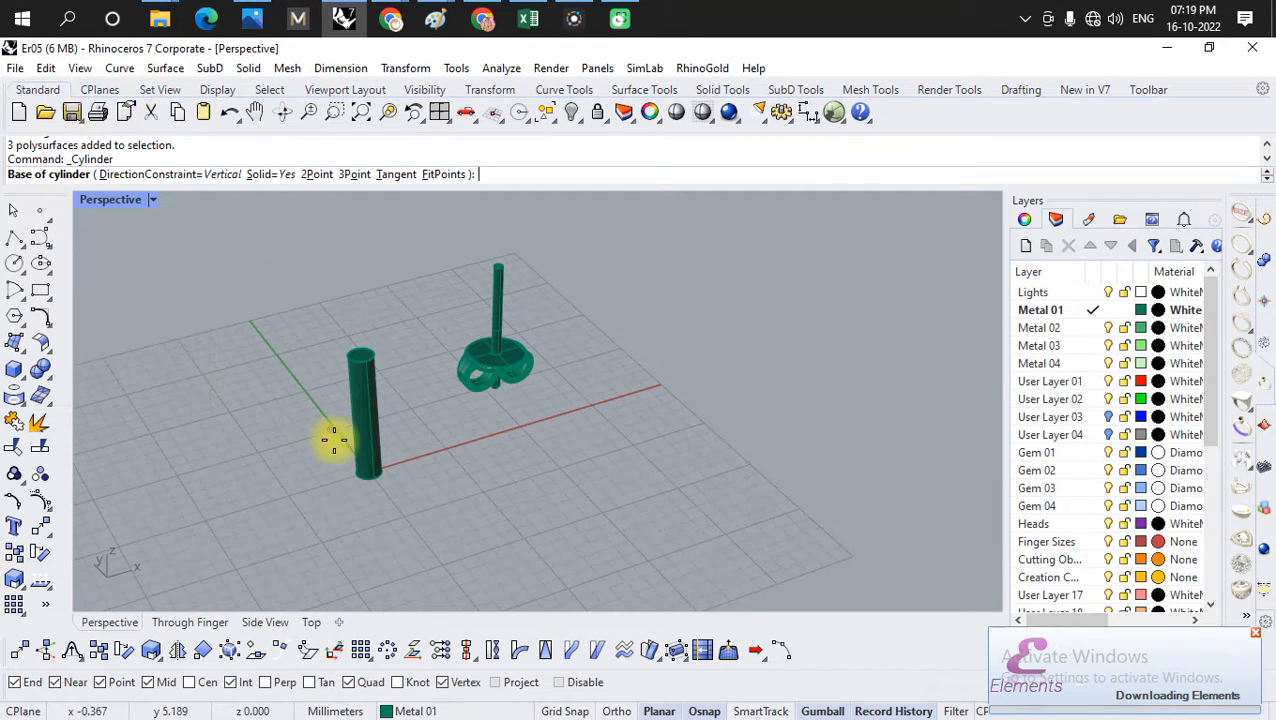
text(0)
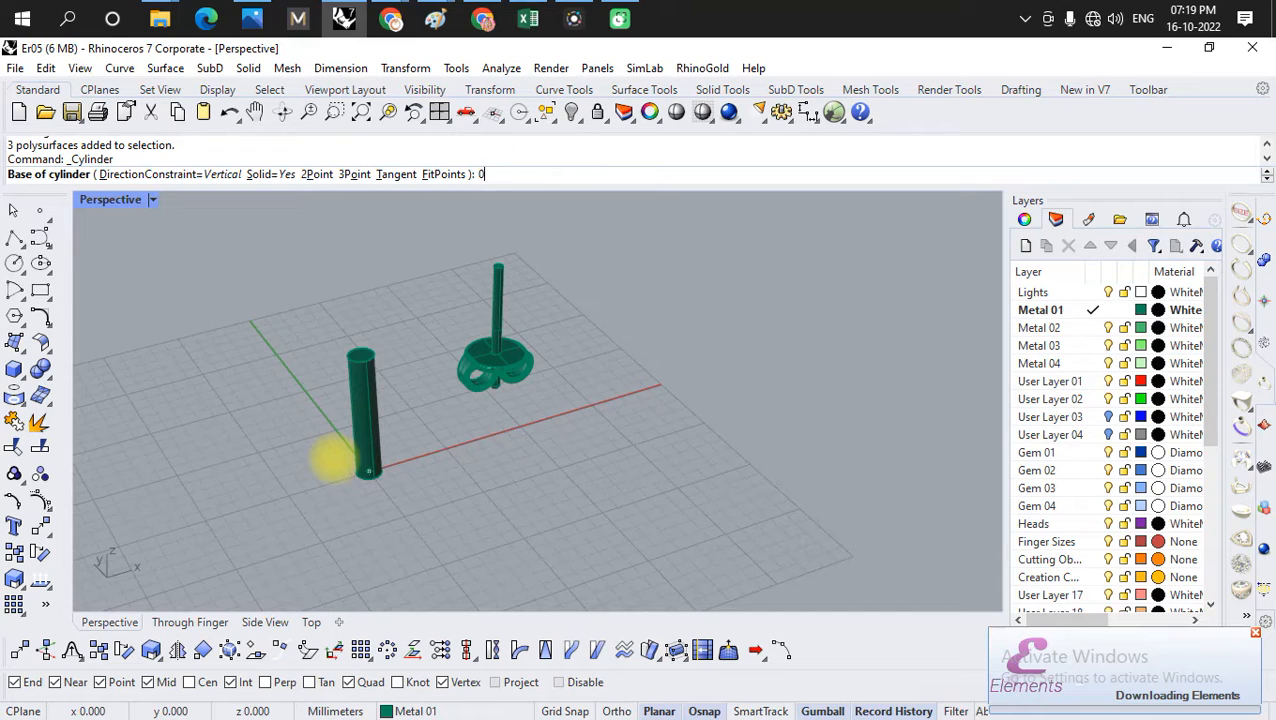
key(Return)
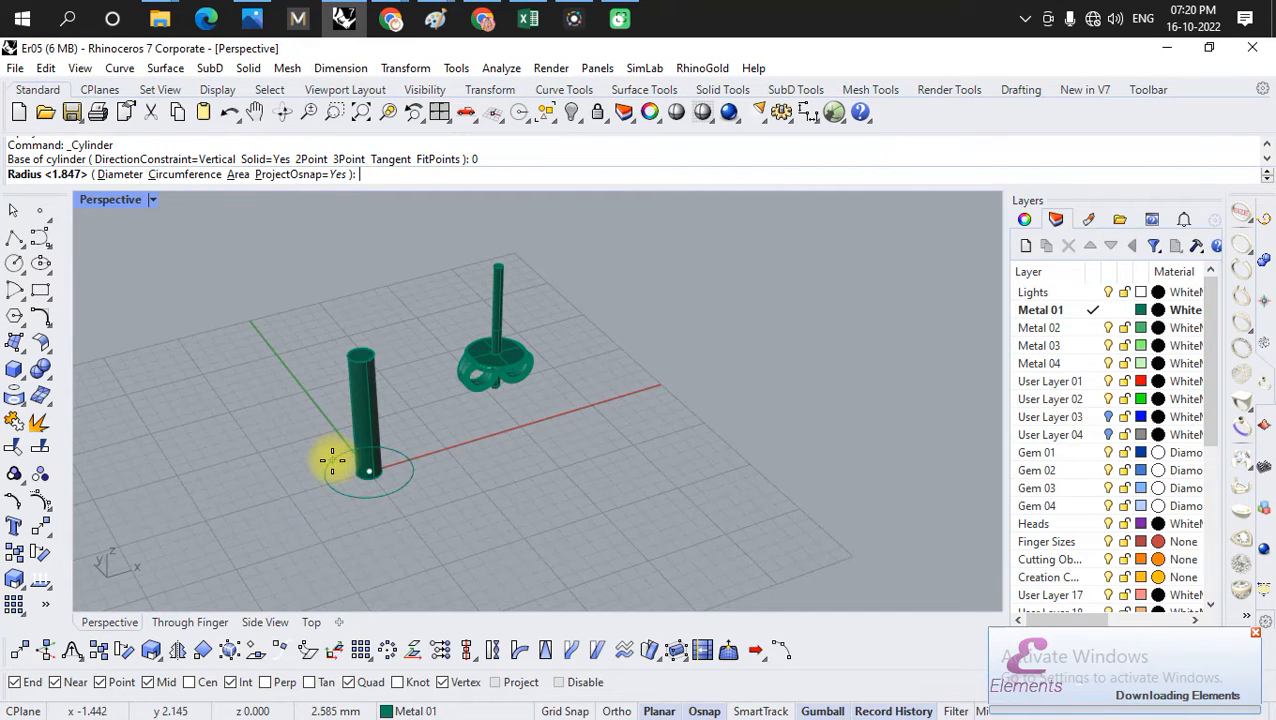
scroll(323, 462, up, 2)
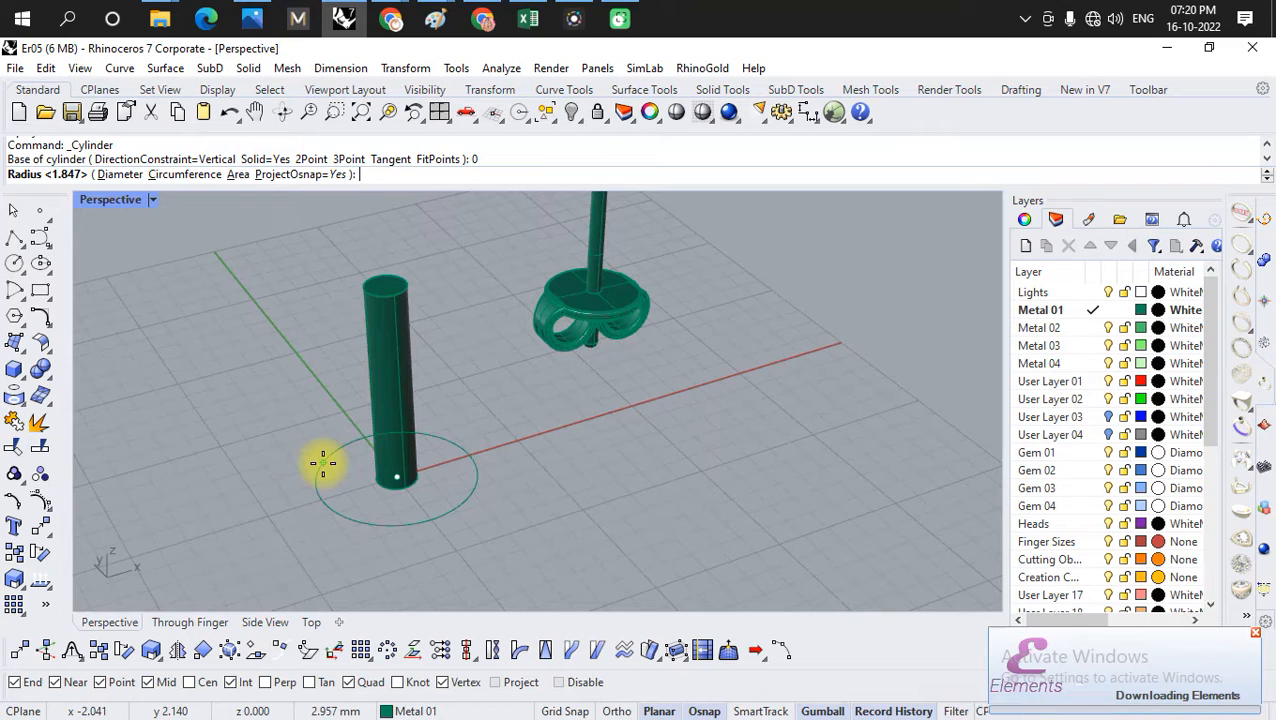
text(2.5)
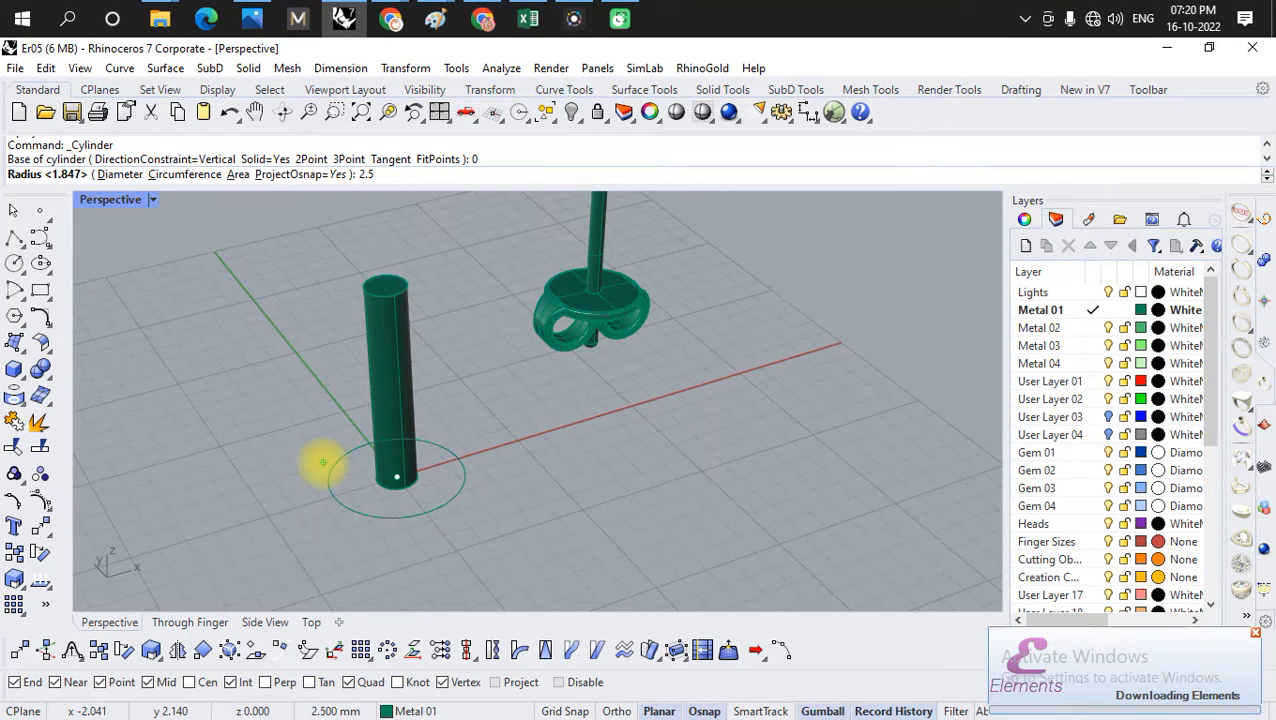
key(BackSpace)
text(7)
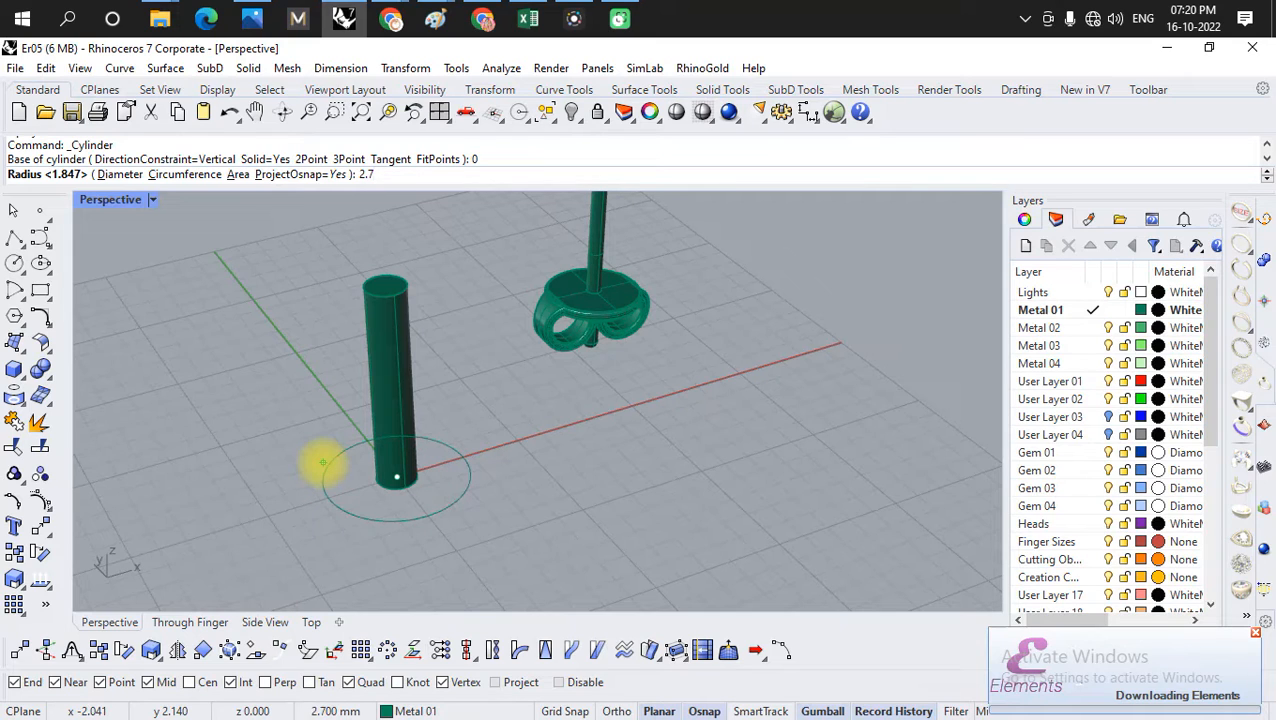
key(Return)
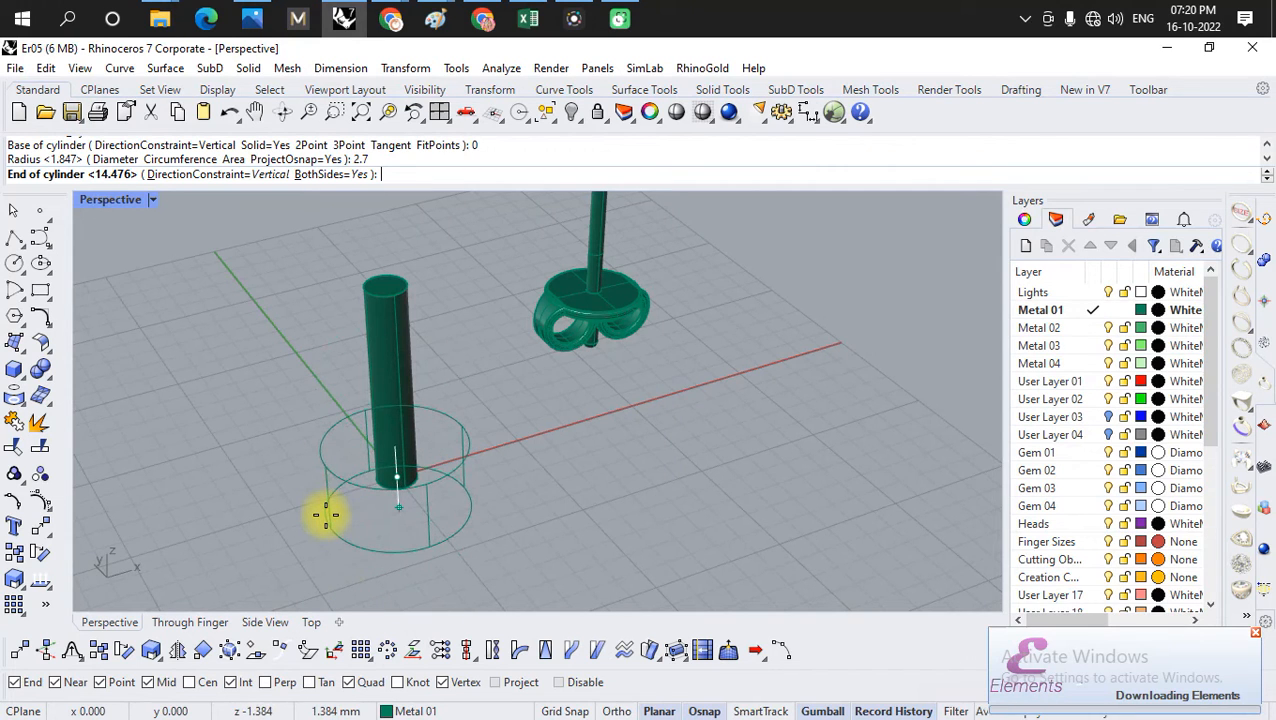
- Extend the cylinder 0.4 mm to both sides of the base plane to complete the flat disc
click(330, 174)
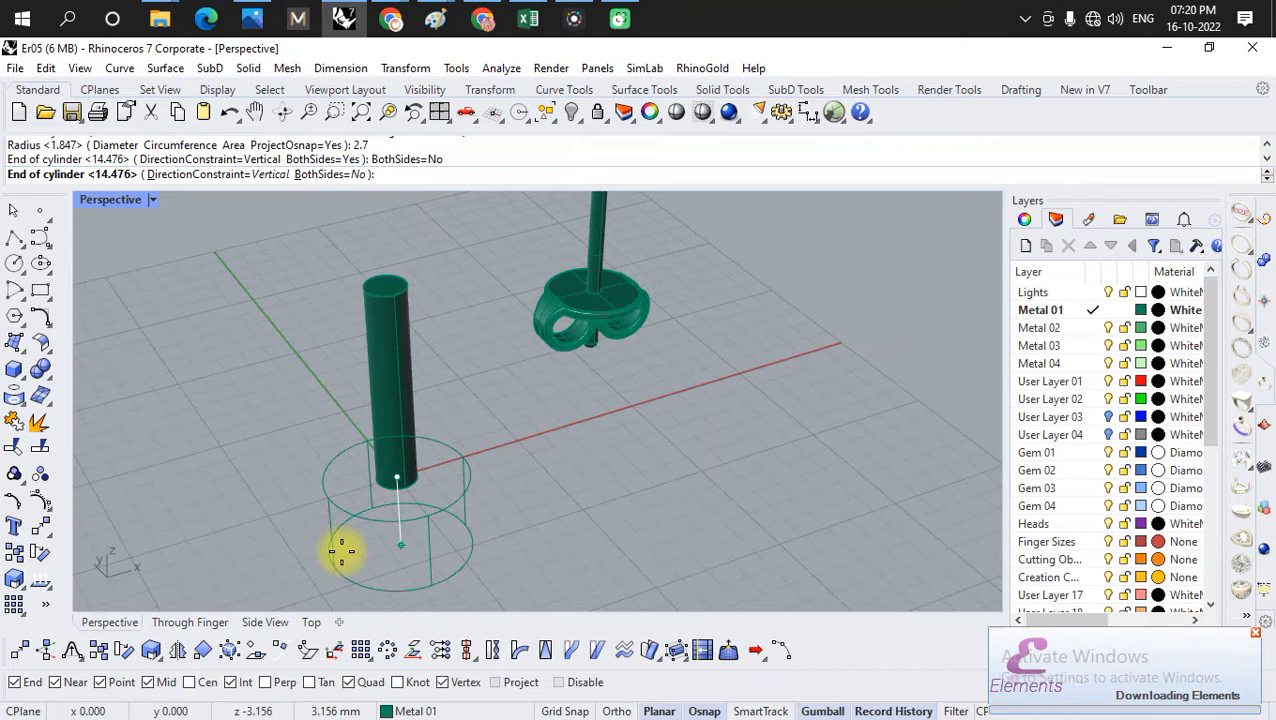
click(332, 174)
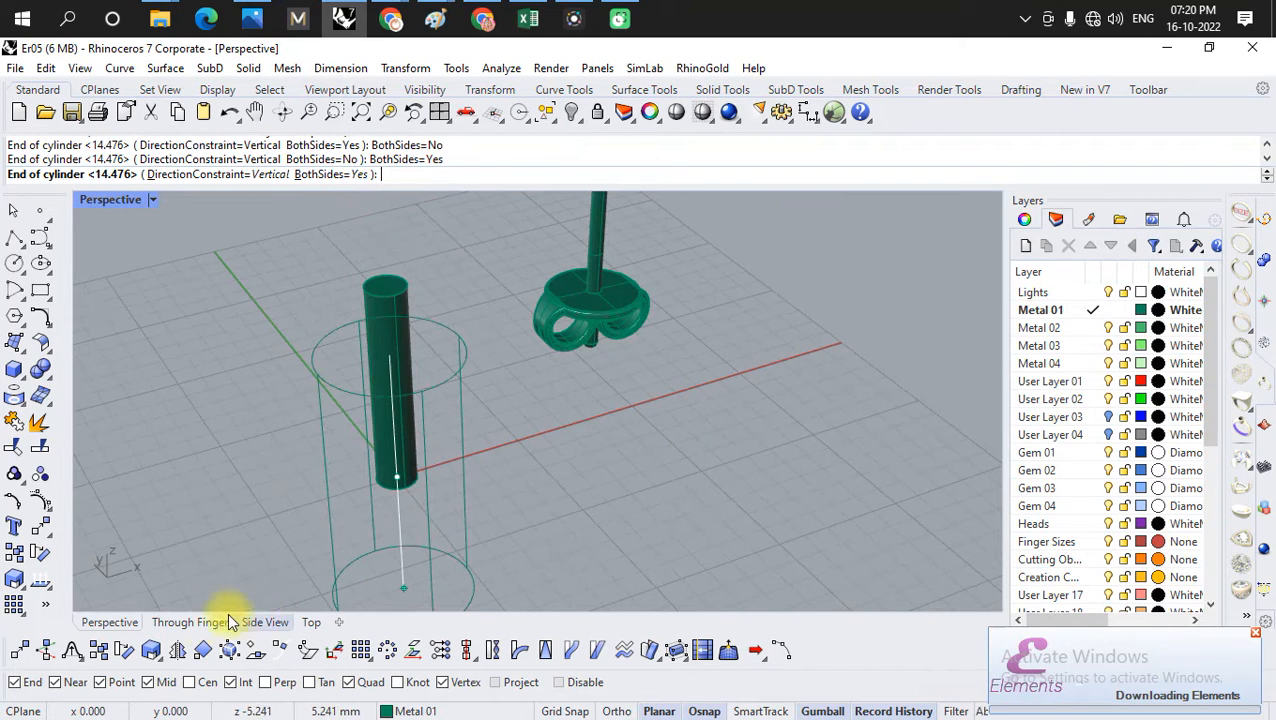
click(272, 622)
scroll(425, 403, up, 15)
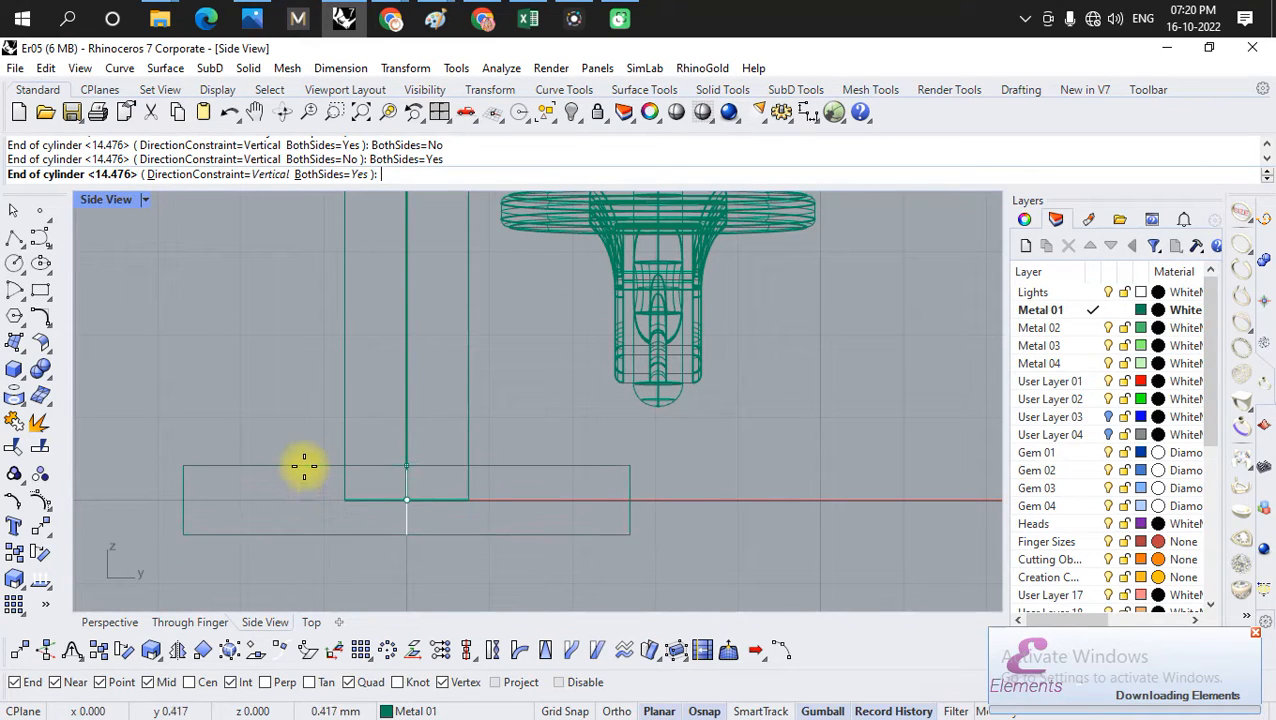
text(4)
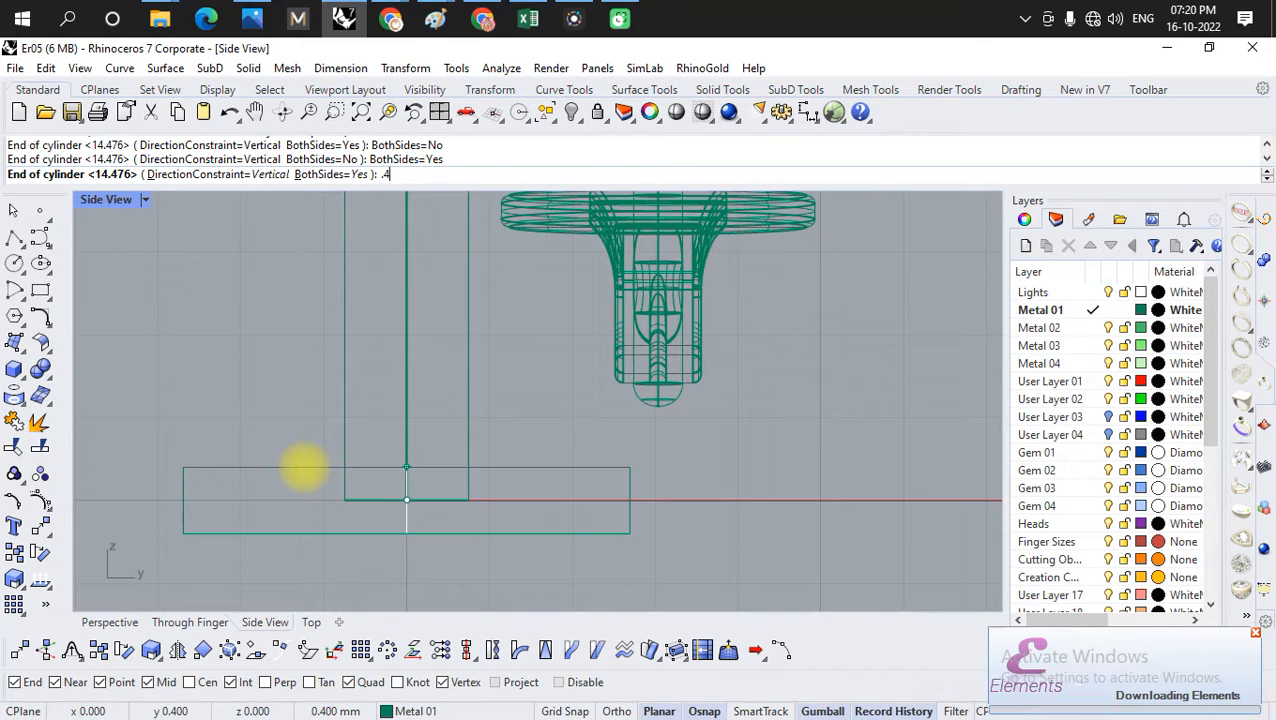
key(Return)
scroll(330, 481, down, 10)
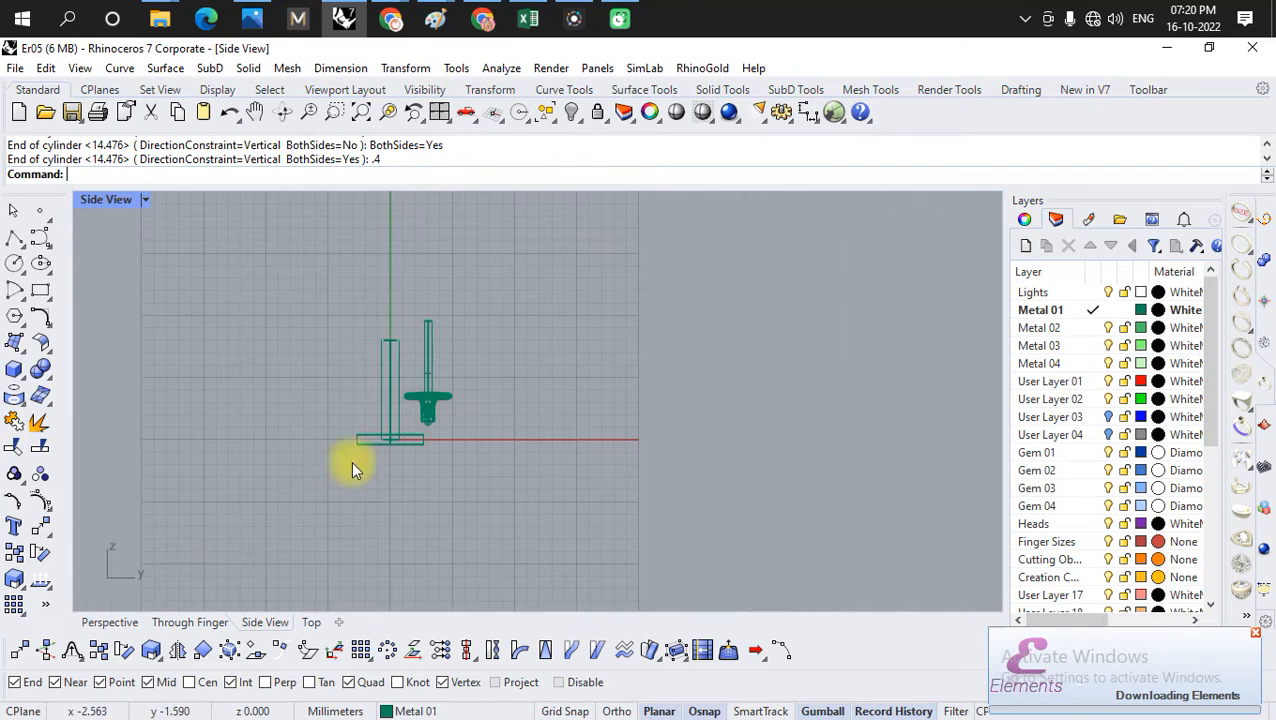
- Examine the new disc and post in perspective next to the reference earring fitting
click(108, 622)
mouse_move(359, 441)
right_down()
mouse_move(322, 436)
mouse_move(300, 532)
mouse_move(312, 493)
right_up()
scroll(330, 258, up, 7)
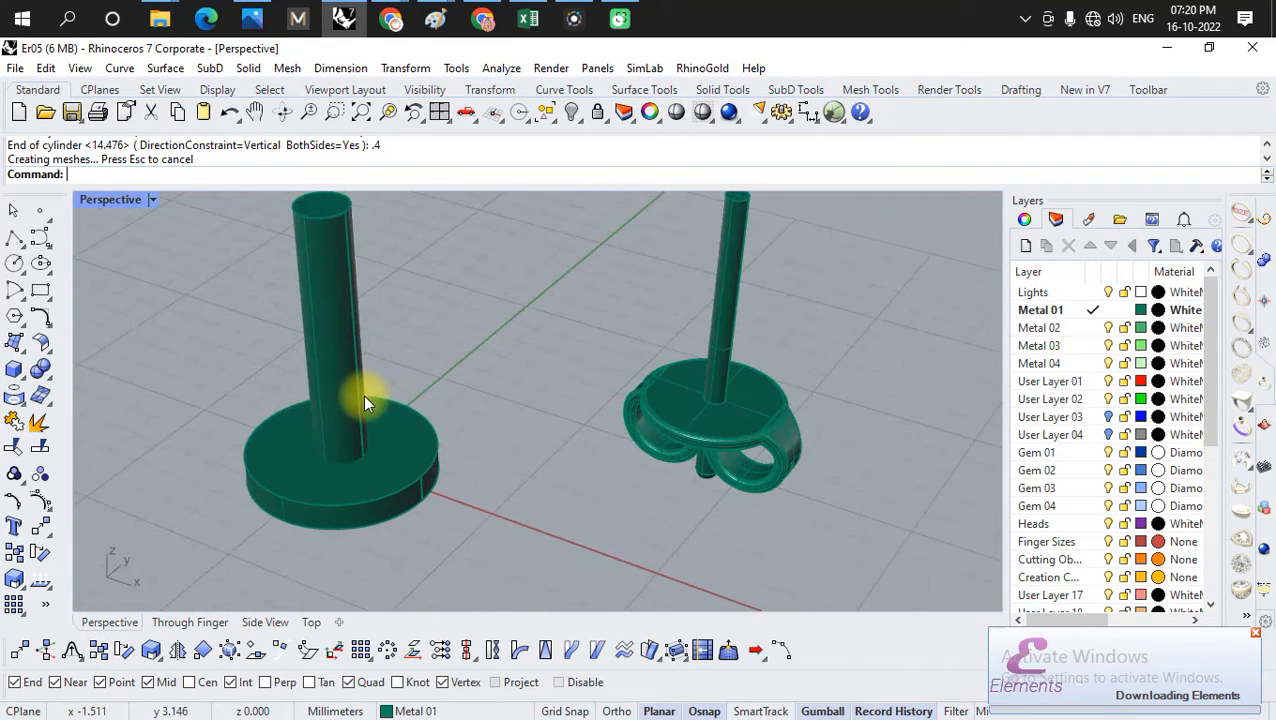
scroll(604, 356, down, 2)
scroll(627, 339, up, 2)
scroll(513, 333, down, 3)
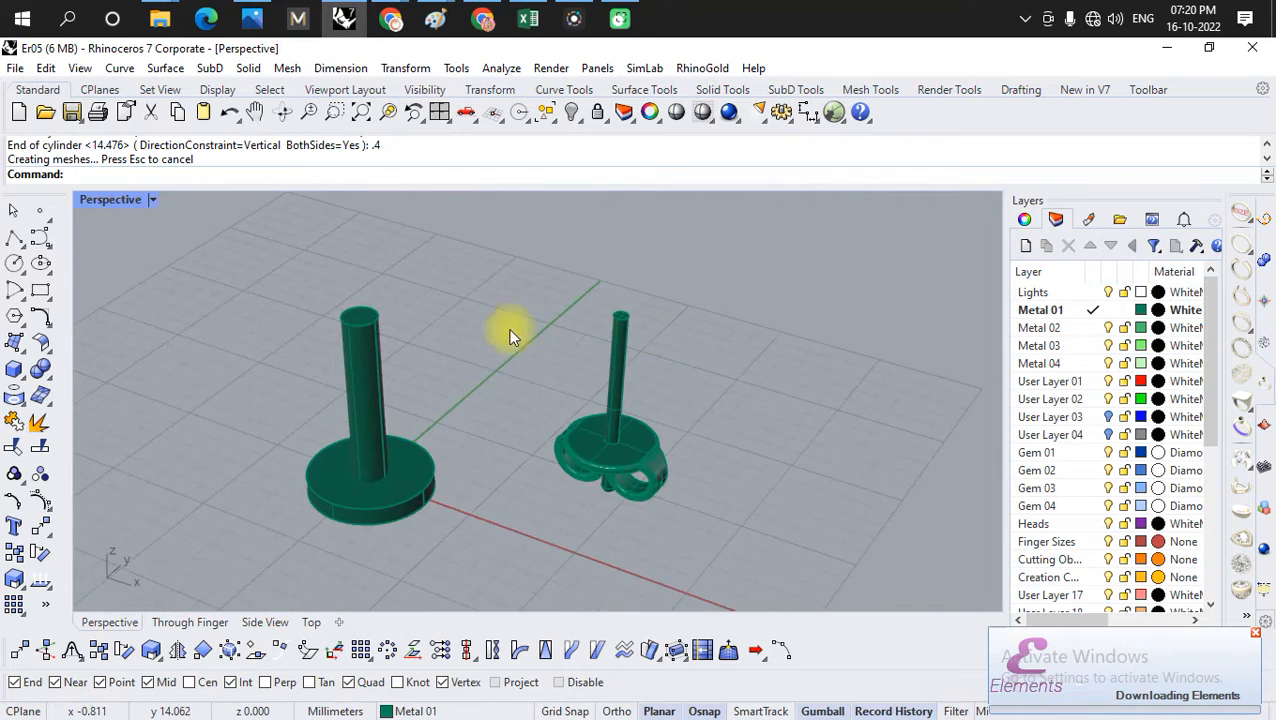
scroll(395, 465, up, 4)
scroll(395, 465, down, 3)
- Move the disc about 3 mm straight up along the post
right_drag(433, 507, 337, 390)
click(335, 410)
click(378, 484)
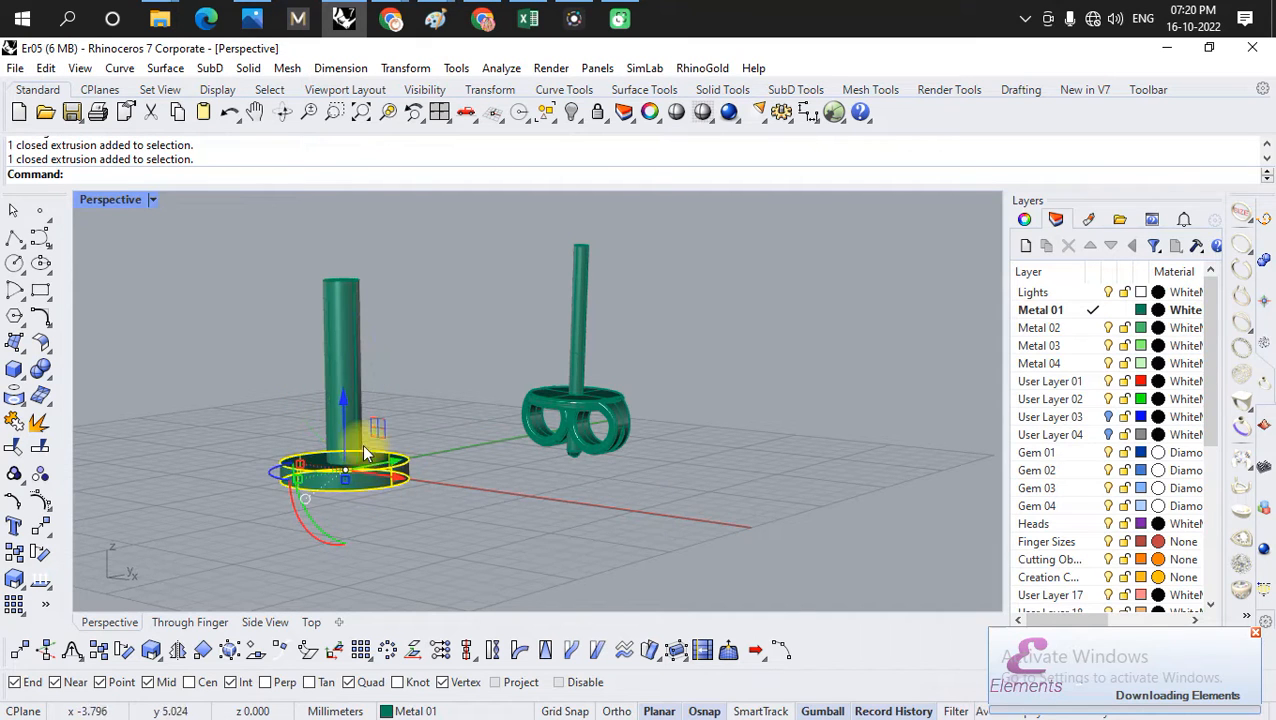
drag(344, 400, 347, 331)
- Stretch the post vertically about its midpoint to about 12 mm long, so that it extends below the disc
right_drag(413, 464, 339, 355)
click(339, 363)
drag(343, 476, 350, 533)
click(655, 424)
click(511, 467)
right_drag(446, 356, 445, 398)
- Enlarge the disc to about 6.5 mm across and reduce its thickness to about 0.59 mm
click(391, 435)
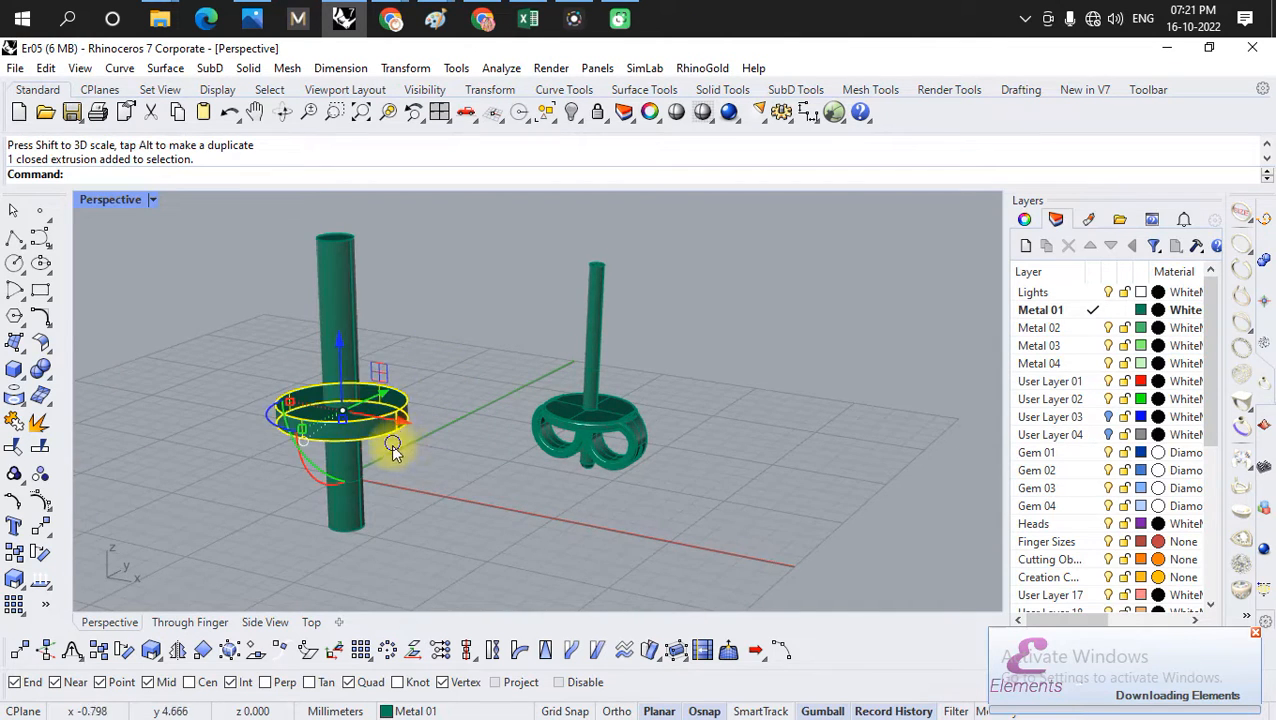
scroll(390, 447, up, 2)
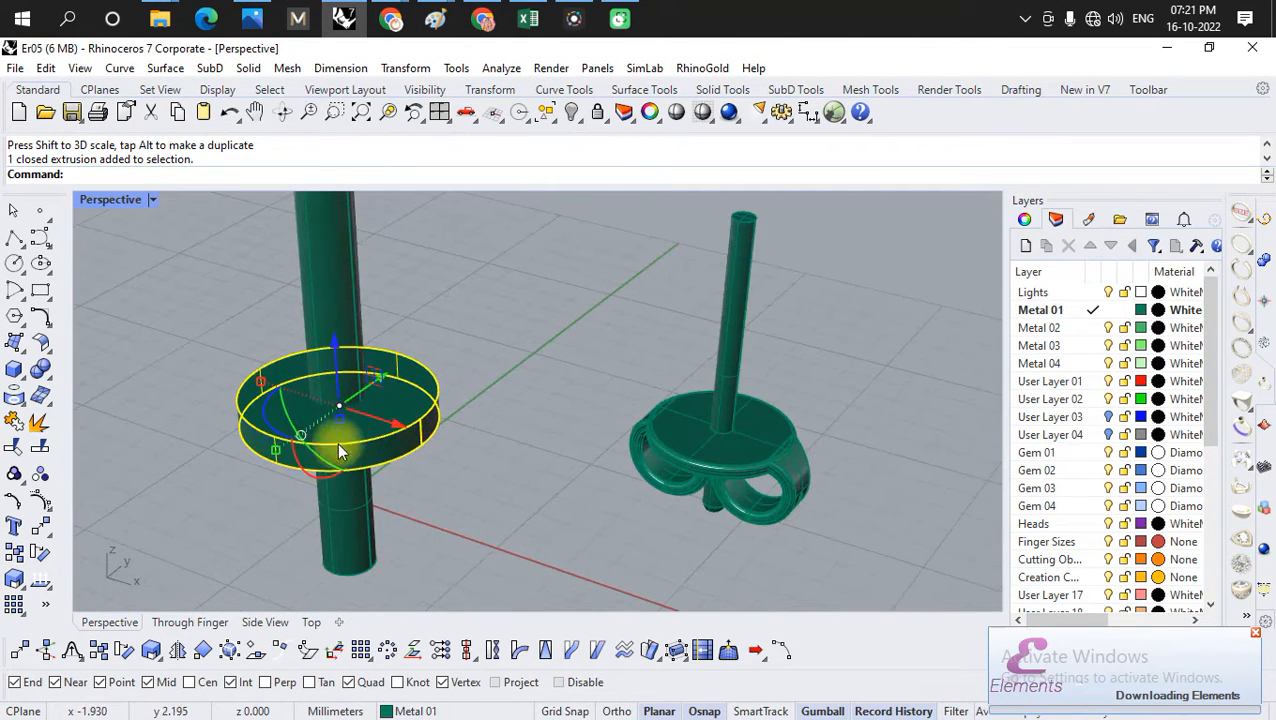
scroll(306, 452, up, 1)
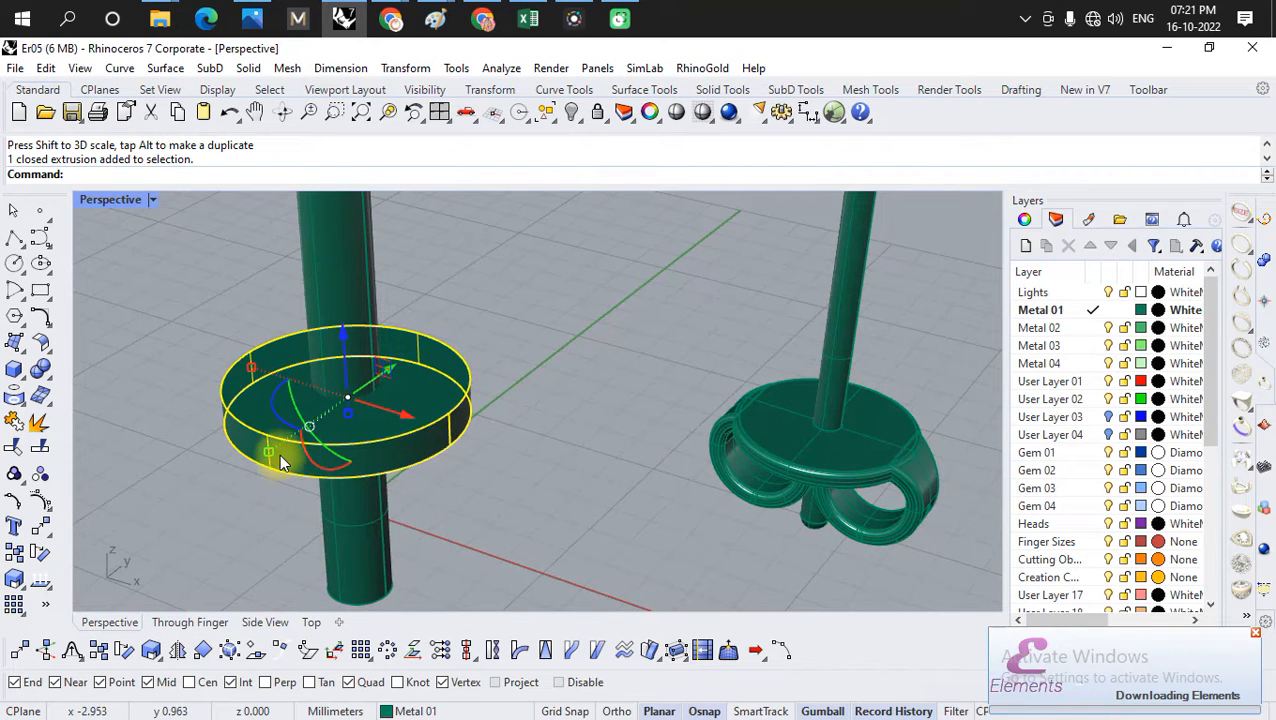
drag(272, 455, 252, 463)
scroll(433, 441, up, 3)
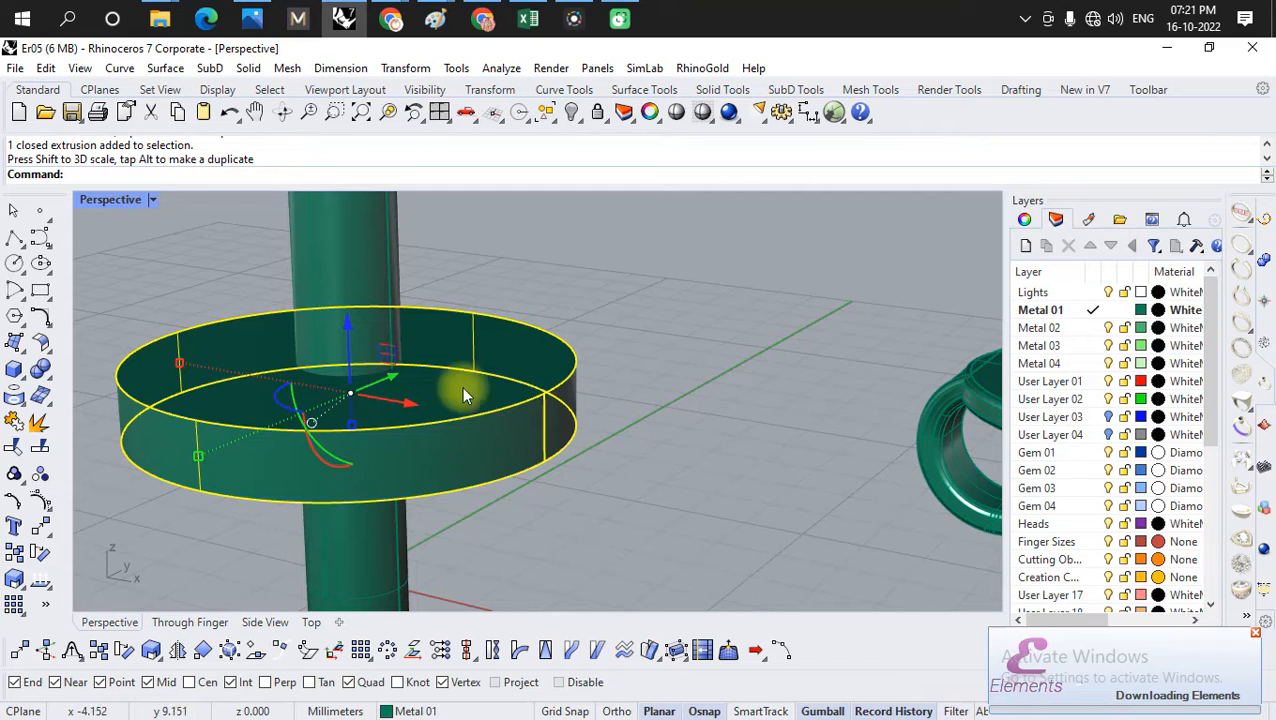
drag(351, 424, 364, 411)
scroll(385, 413, down, 4)
right_drag(470, 447, 395, 437)
click(361, 406)
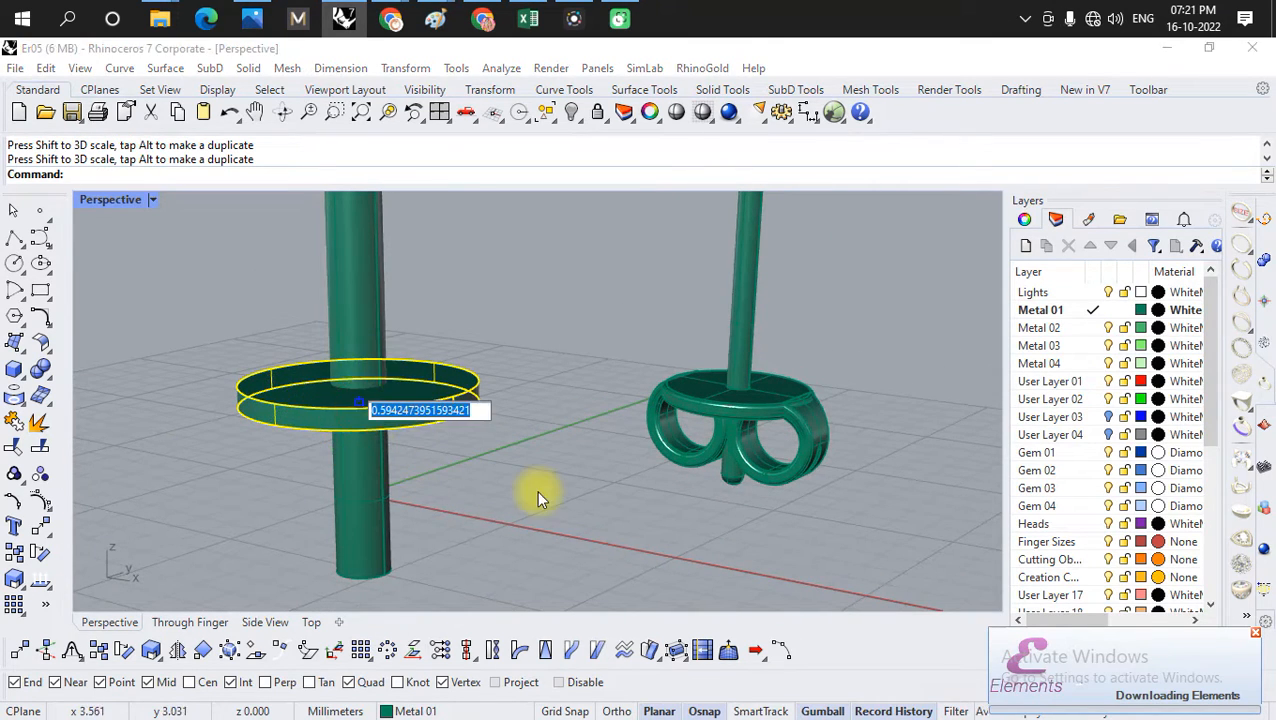
click(540, 492)
- Compare the shape of the reference butterfly back with the new disc and post from a low front angle
scroll(434, 432, down, 2)
click(466, 440)
right_drag(405, 432, 325, 348)
scroll(325, 348, down, 5)
right_drag(454, 455, 547, 392)
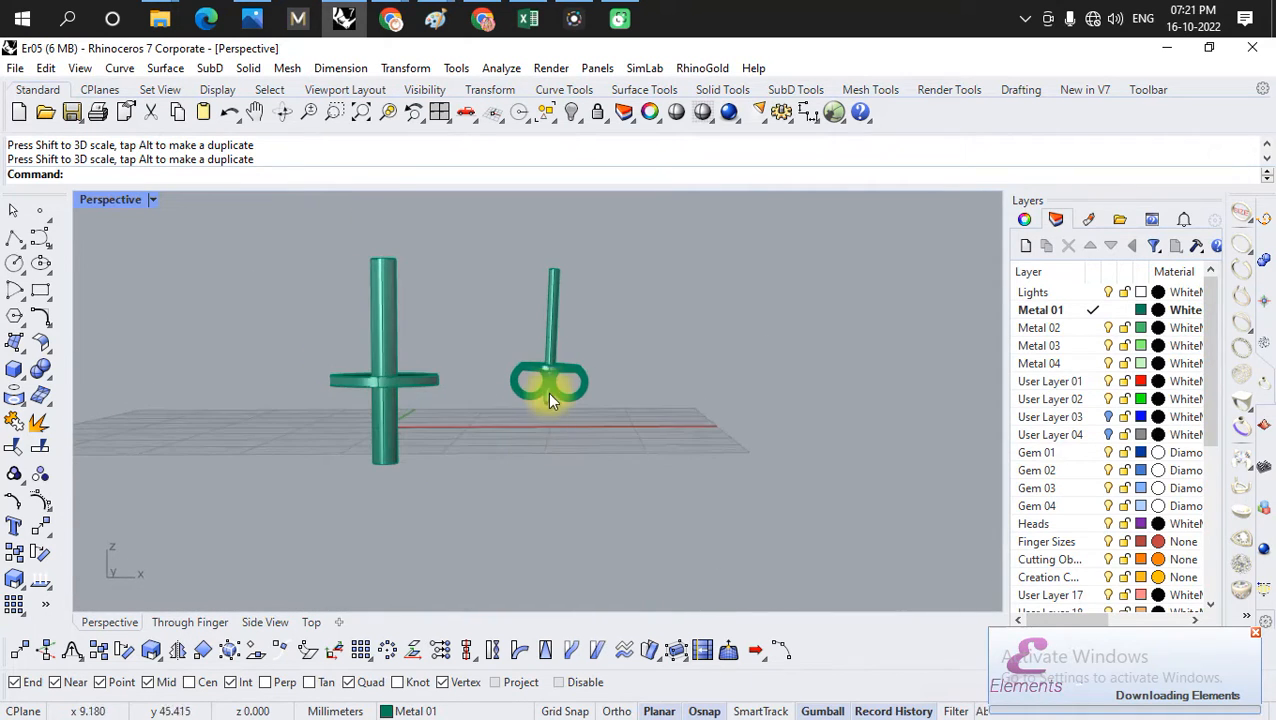
scroll(547, 385, up, 4)
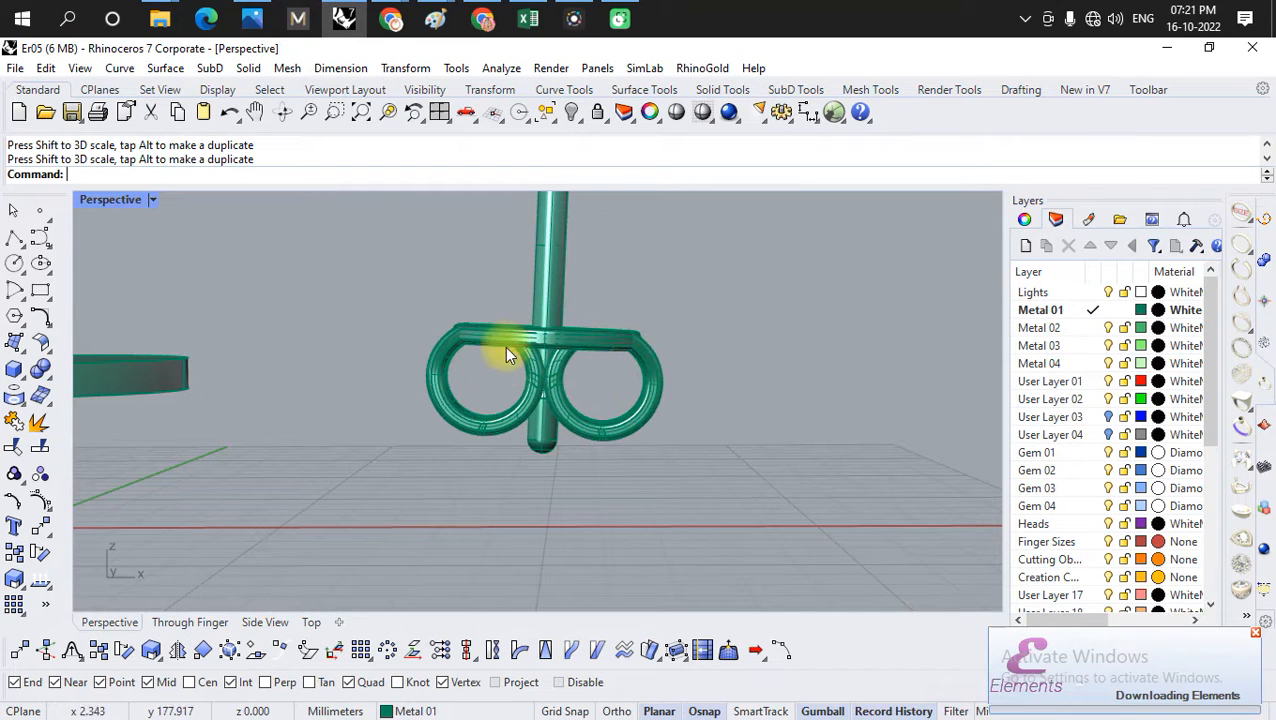
scroll(522, 340, down, 3)
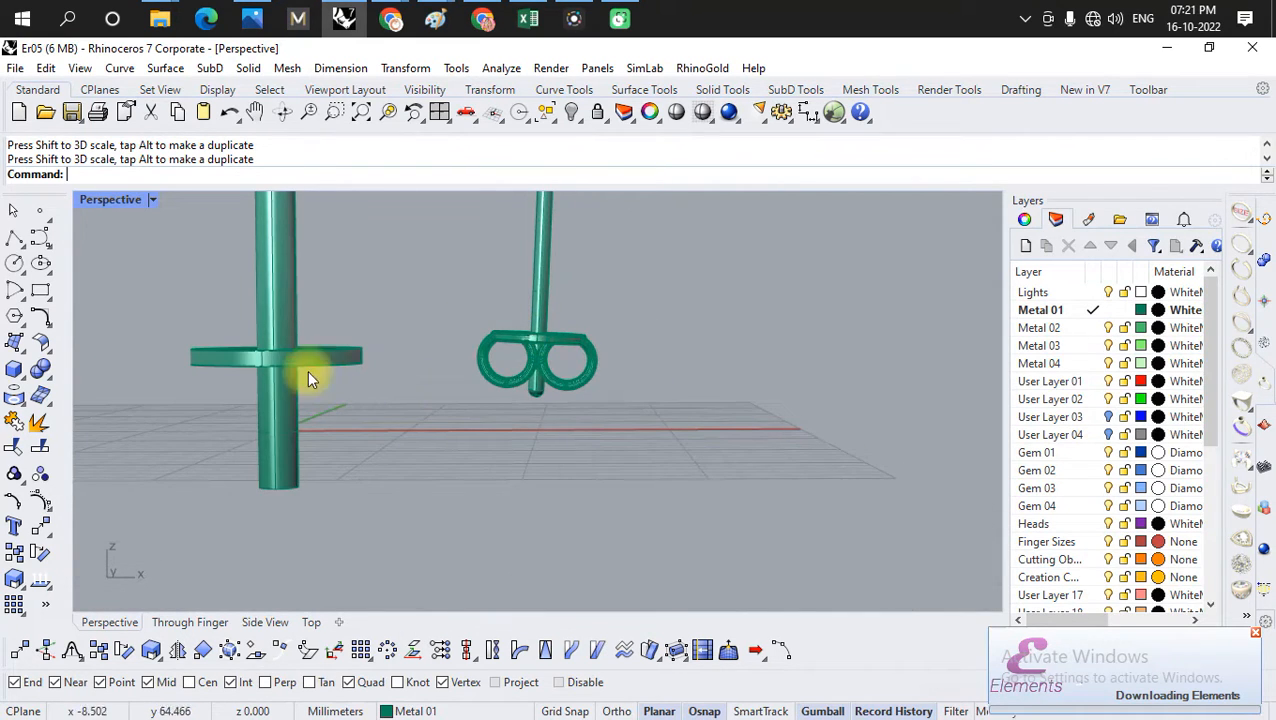
- Move the complete reference post and butterfly back away from the new post along the Y direction in the side view
click(256, 622)
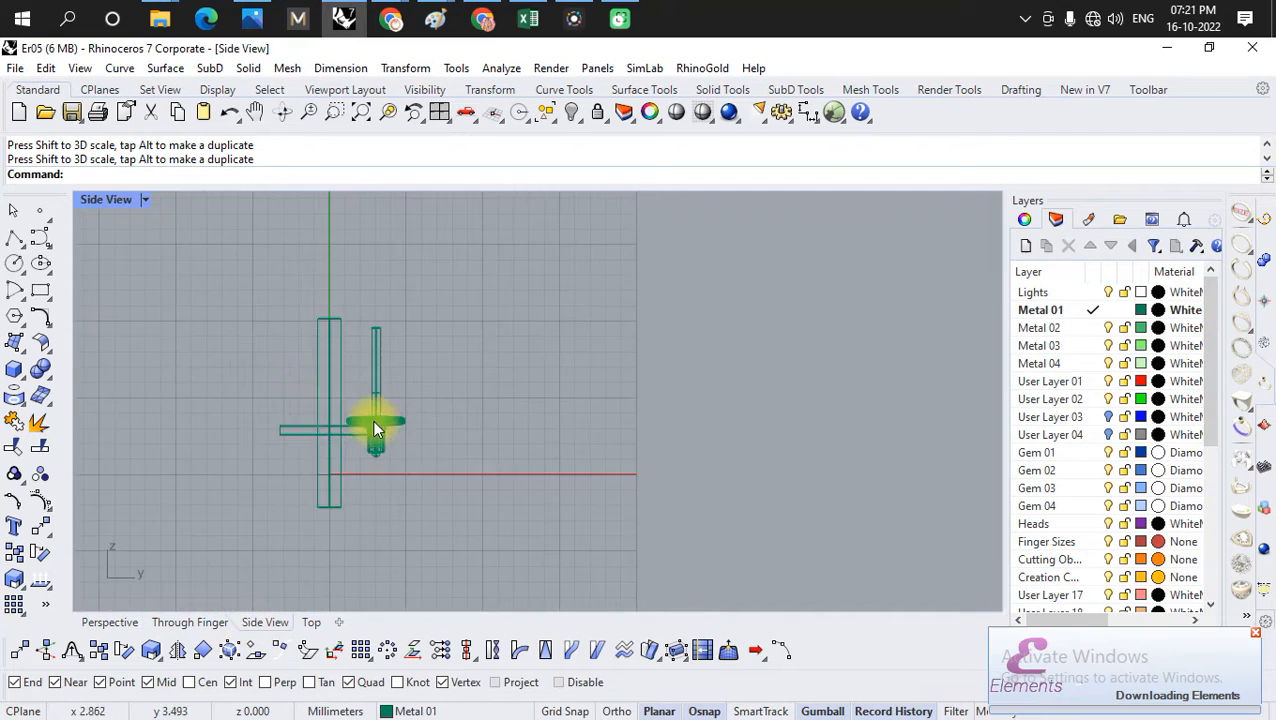
scroll(400, 424, up, 2)
click(433, 417)
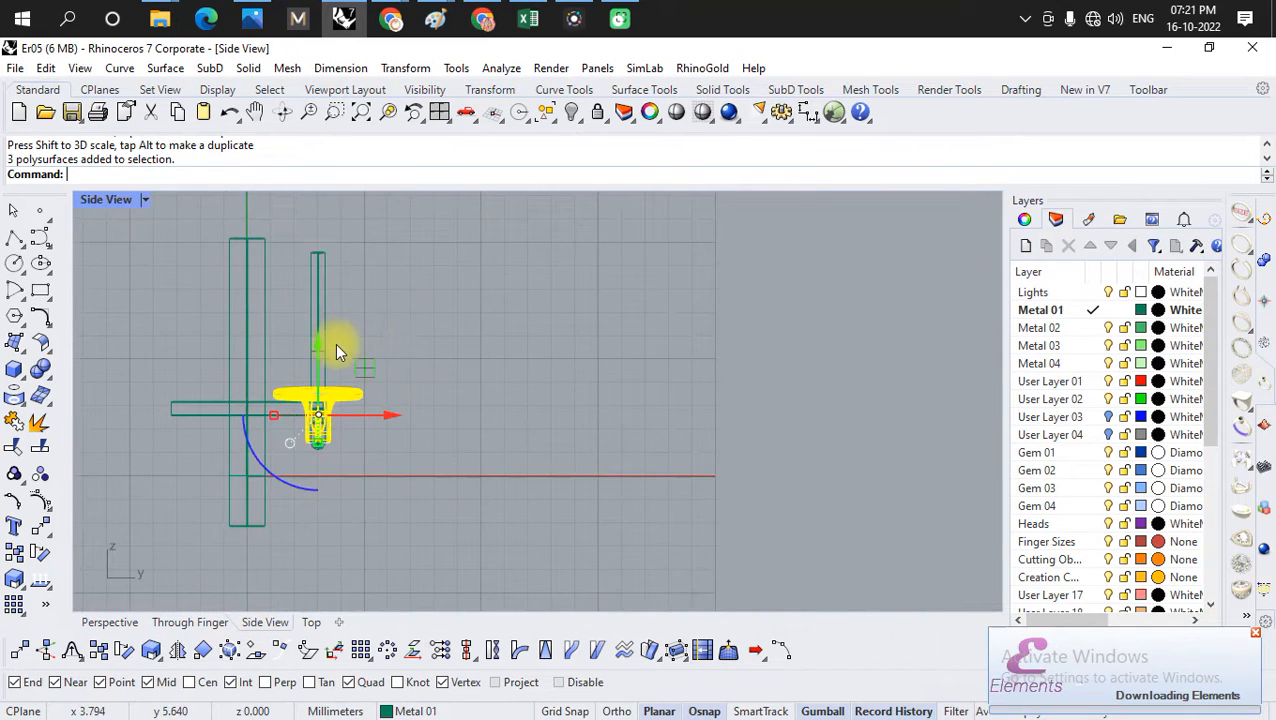
scroll(430, 381, up, 2)
click(430, 381)
click(284, 438)
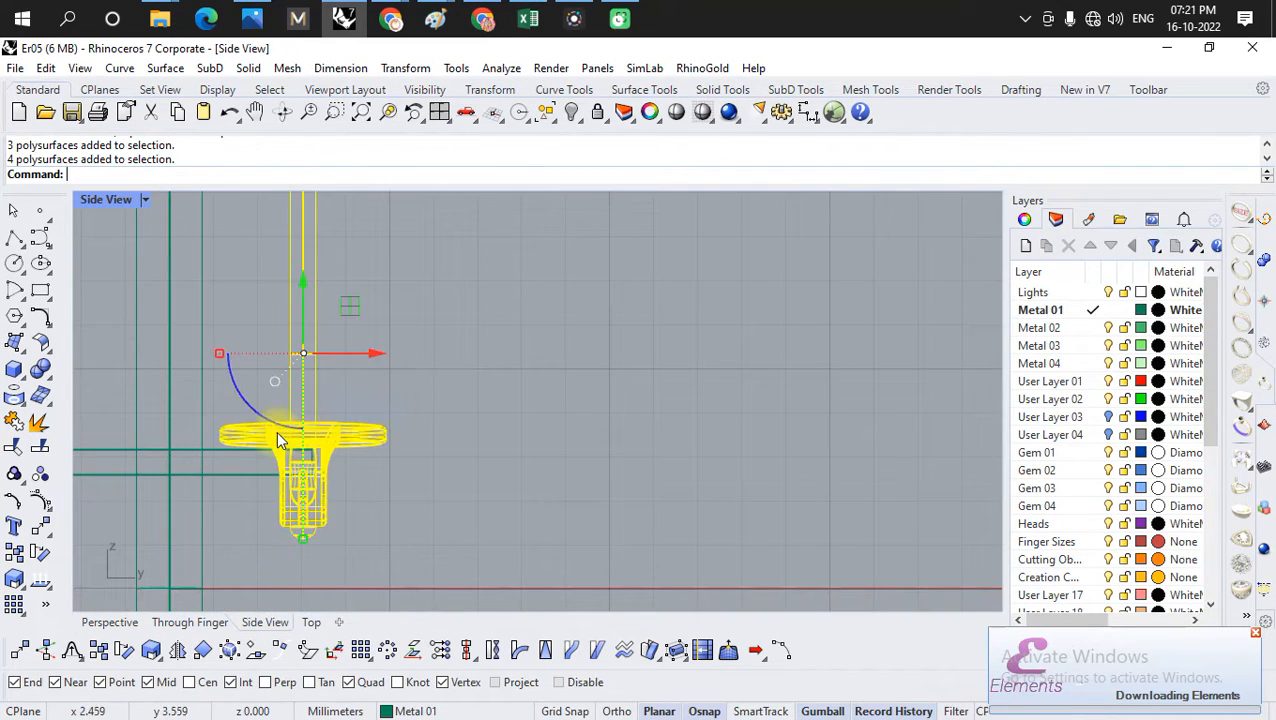
scroll(280, 440, down, 2)
drag(350, 384, 703, 373)
click(521, 424)
scroll(510, 415, down, 3)
- Rotate the complete reference fitting 90 degrees about its vertical axis
click(126, 621)
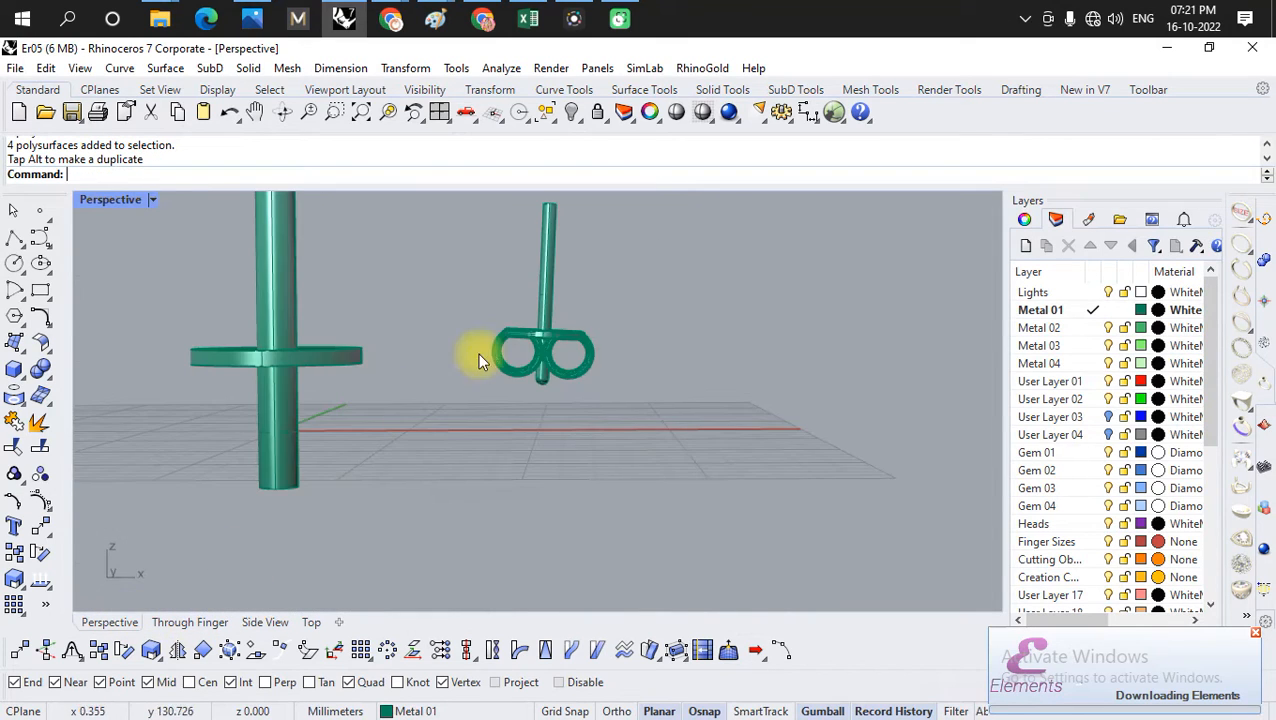
right_drag(468, 359, 484, 530)
scroll(420, 418, down, 8)
drag(490, 324, 422, 375)
key(ctrl+z)
click(539, 294)
drag(575, 266, 423, 389)
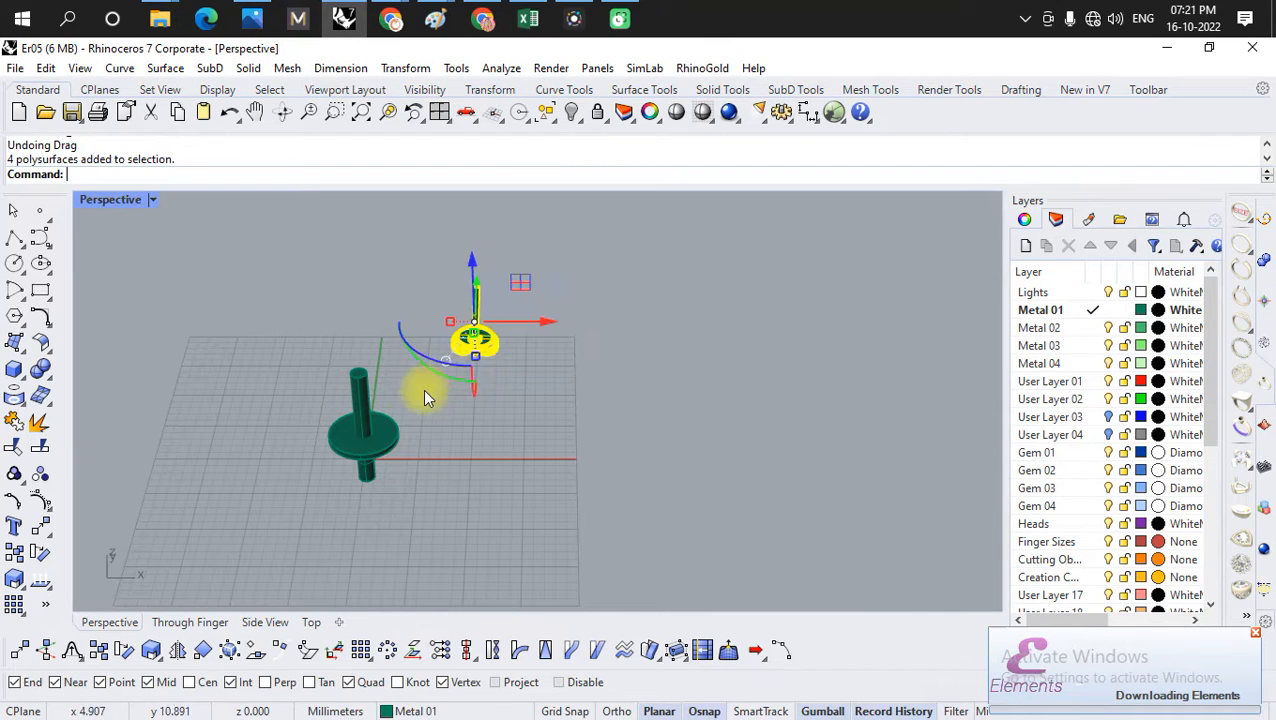
scroll(423, 389, up, 2)
click(415, 350)
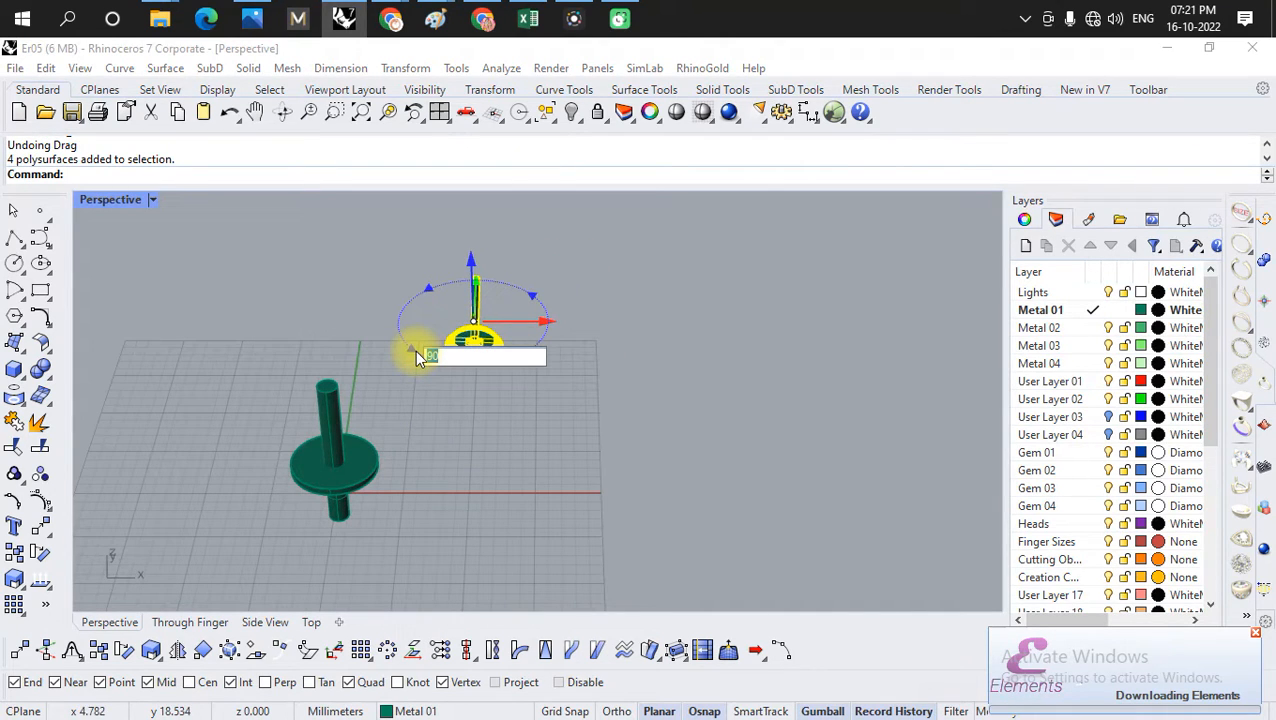
key(Return)
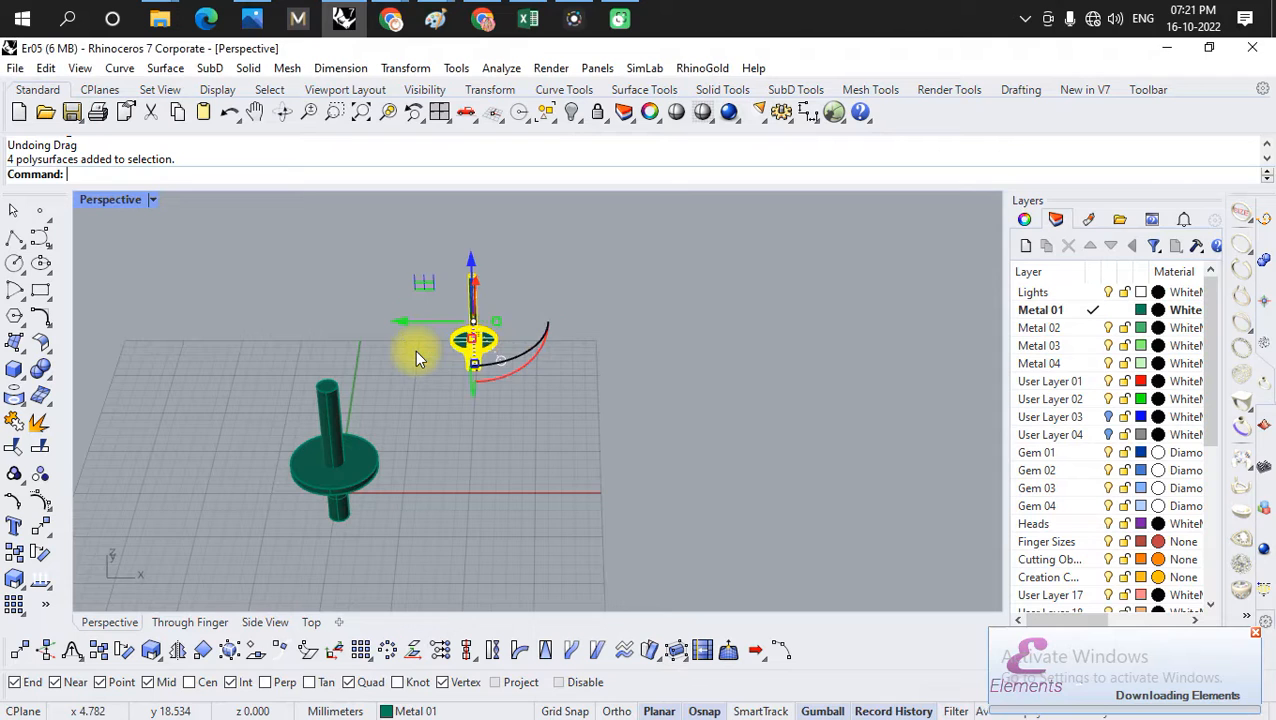
key(Escape)
- Tilt the reference fitting slightly in the side view so that its post stands nearly upright and both loops are level
click(268, 622)
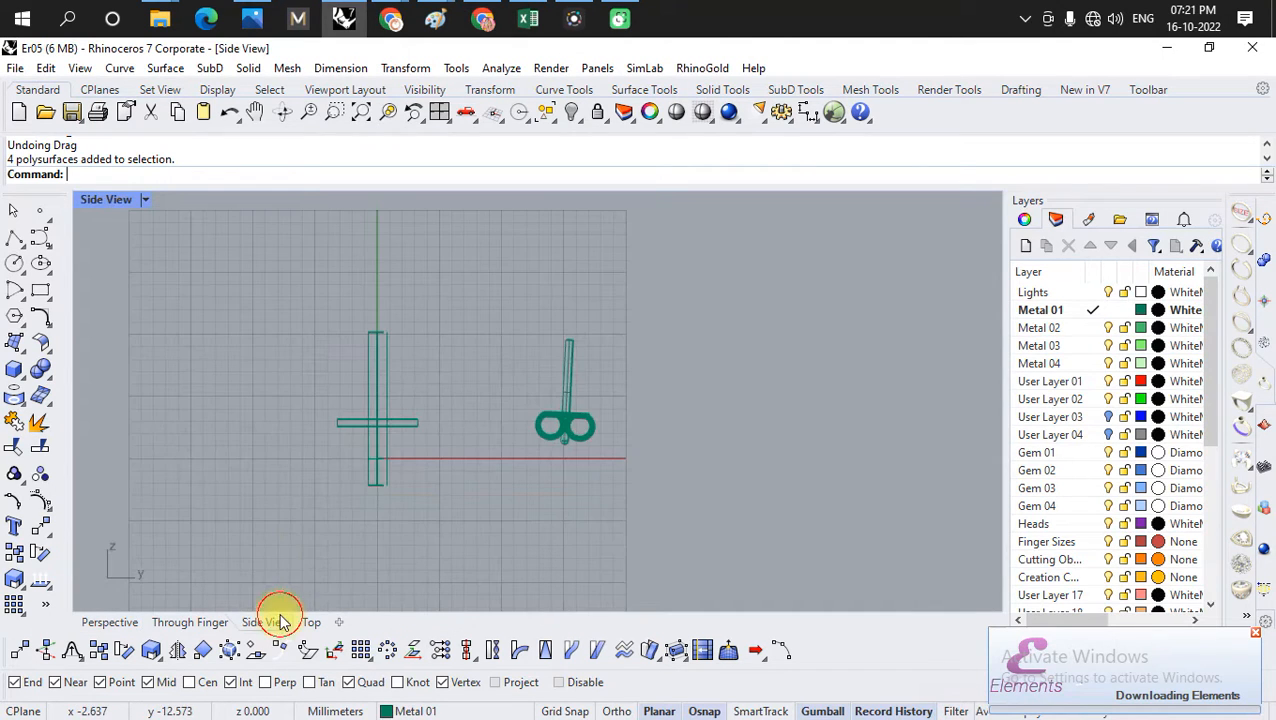
scroll(546, 441, up, 3)
scroll(627, 477, down, 2)
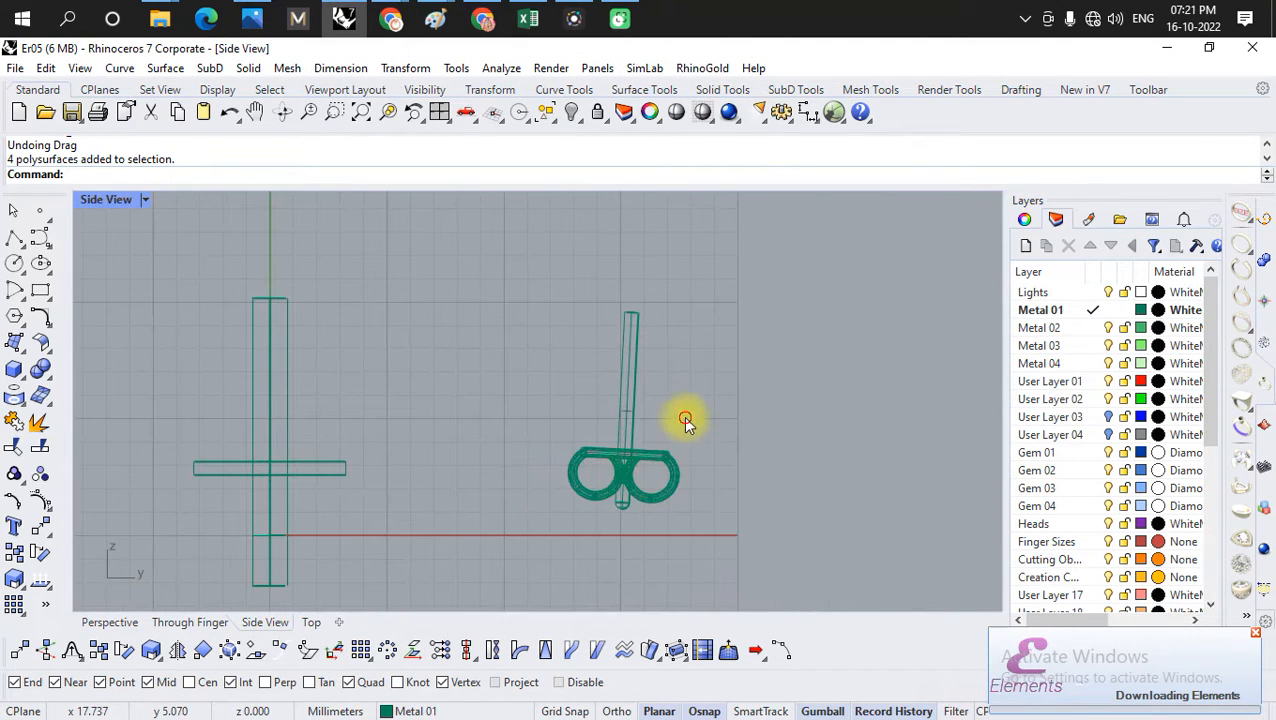
drag(682, 421, 630, 495)
scroll(646, 479, up, 4)
drag(530, 400, 521, 421)
click(493, 561)
scroll(538, 508, down, 1)
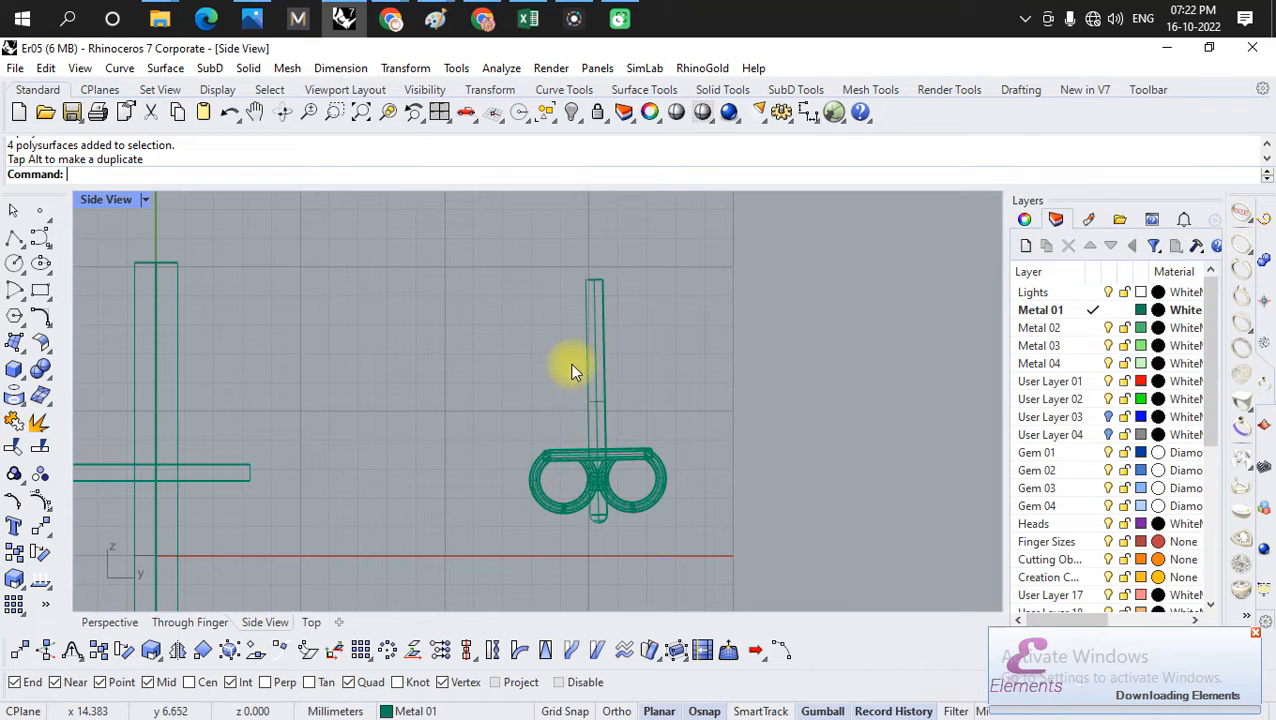
- Examine the loops of the reference butterfly back beside the new post and disc in the side view
scroll(626, 346, down, 3)
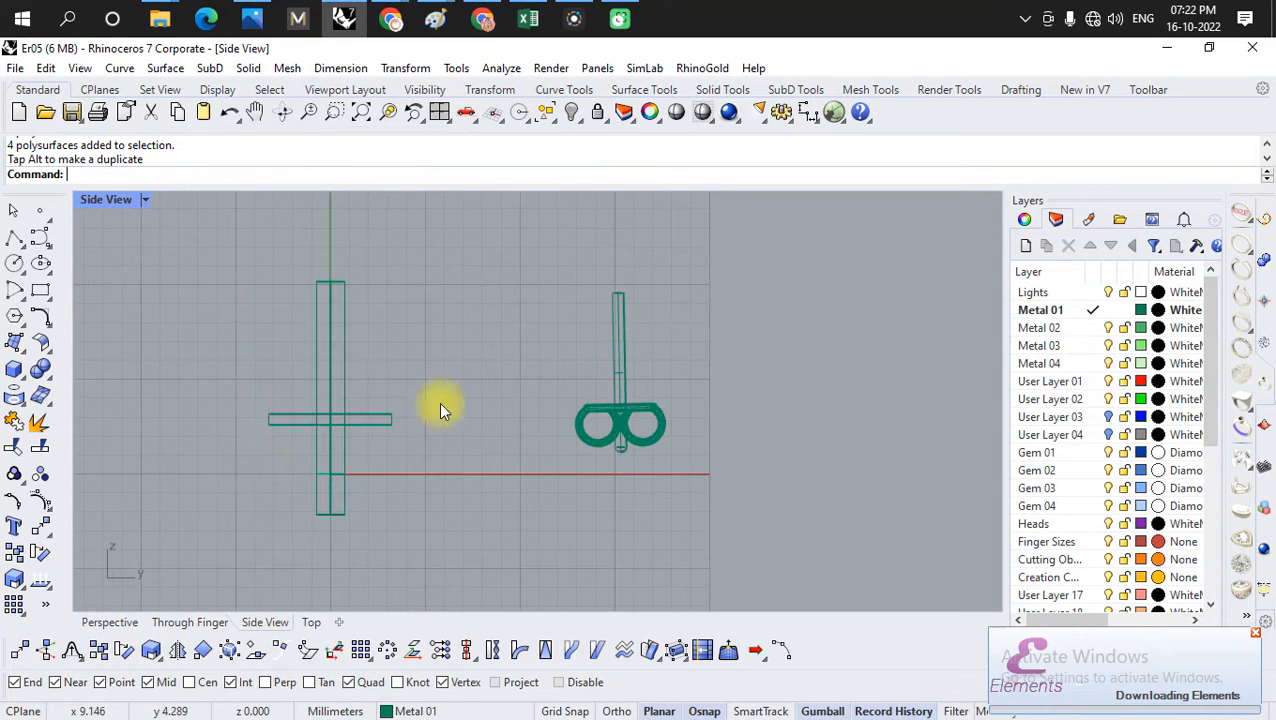
scroll(400, 440, up, 4)
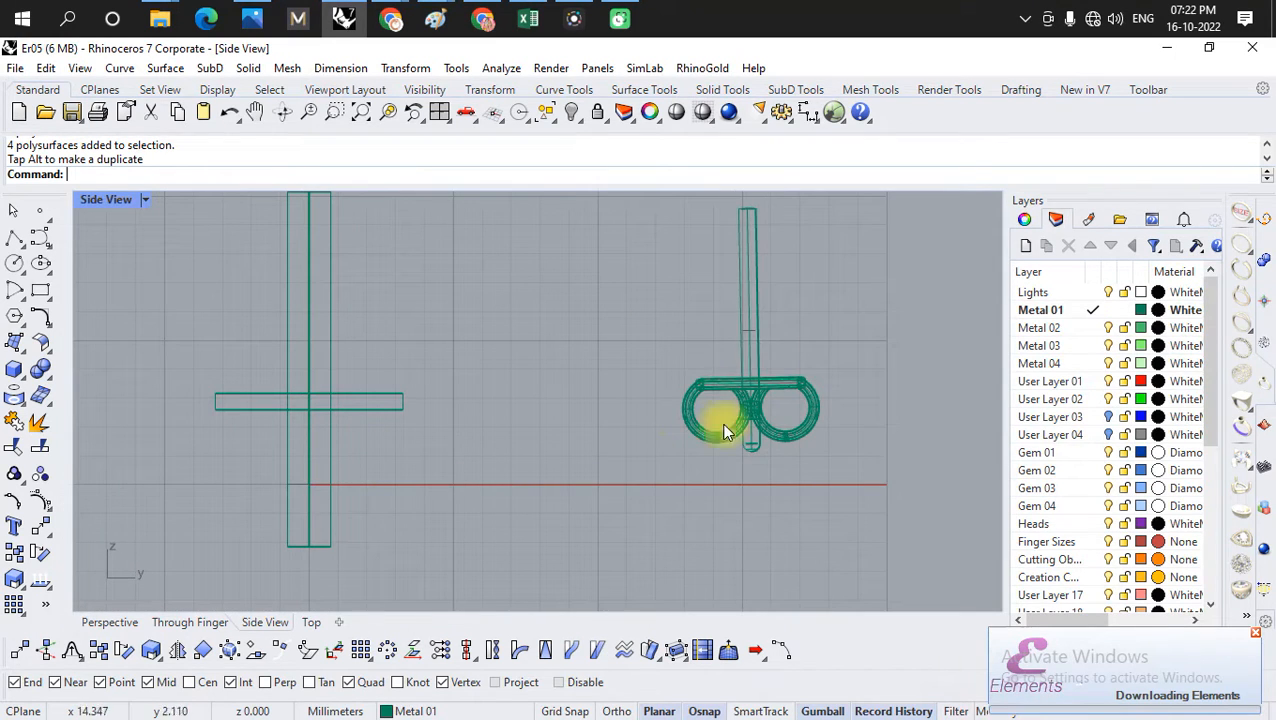
scroll(775, 414, up, 4)
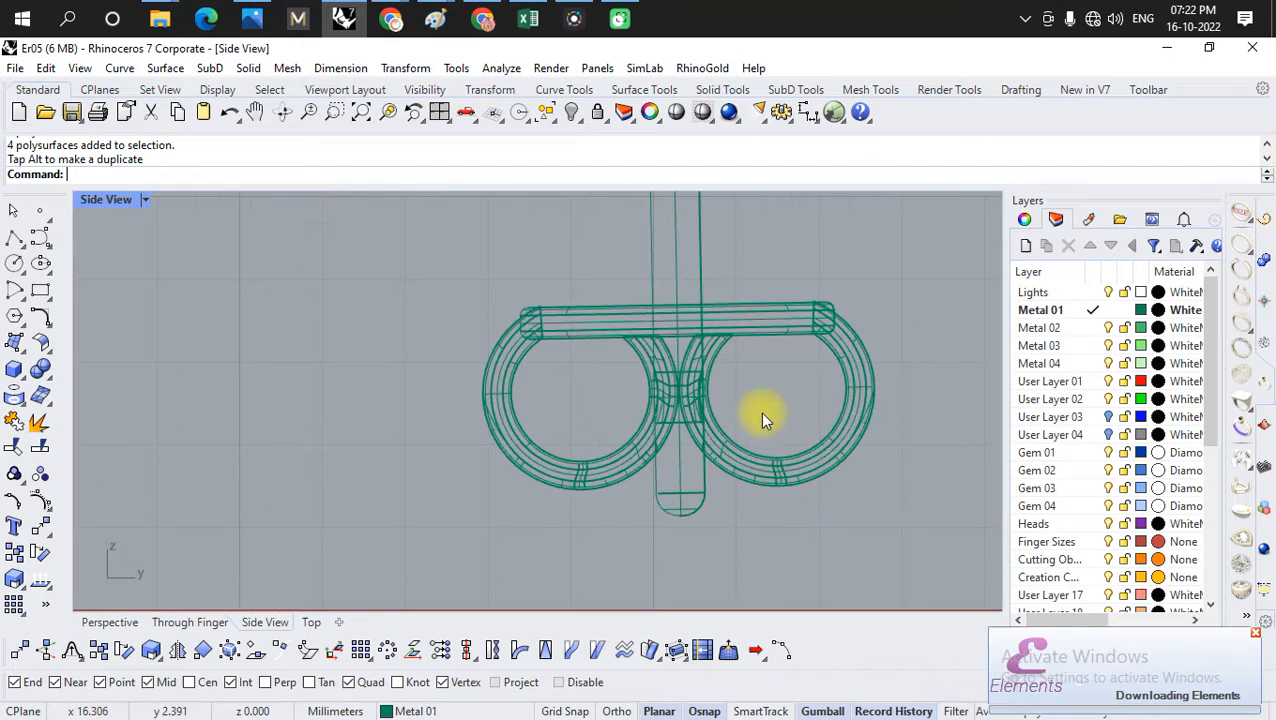
scroll(760, 408, down, 3)
scroll(760, 408, up, 1)
scroll(760, 408, up, 2)
scroll(760, 408, down, 3)
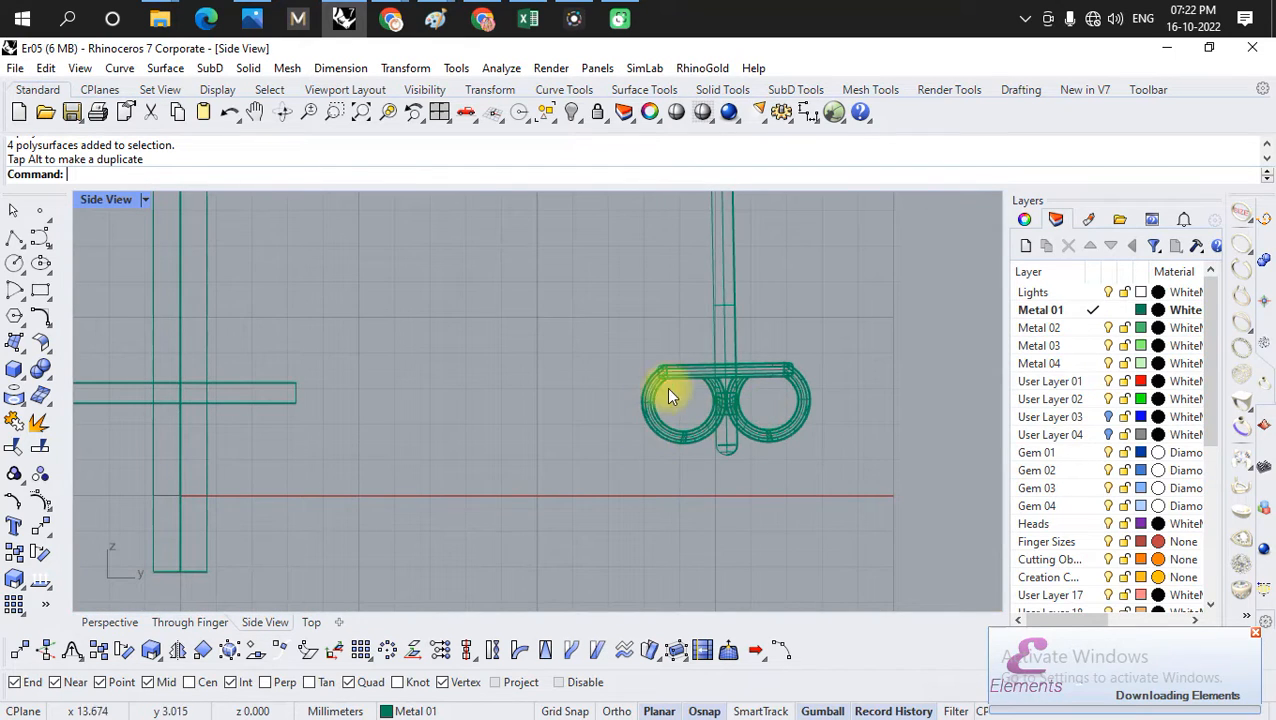
scroll(375, 415, down, 1)
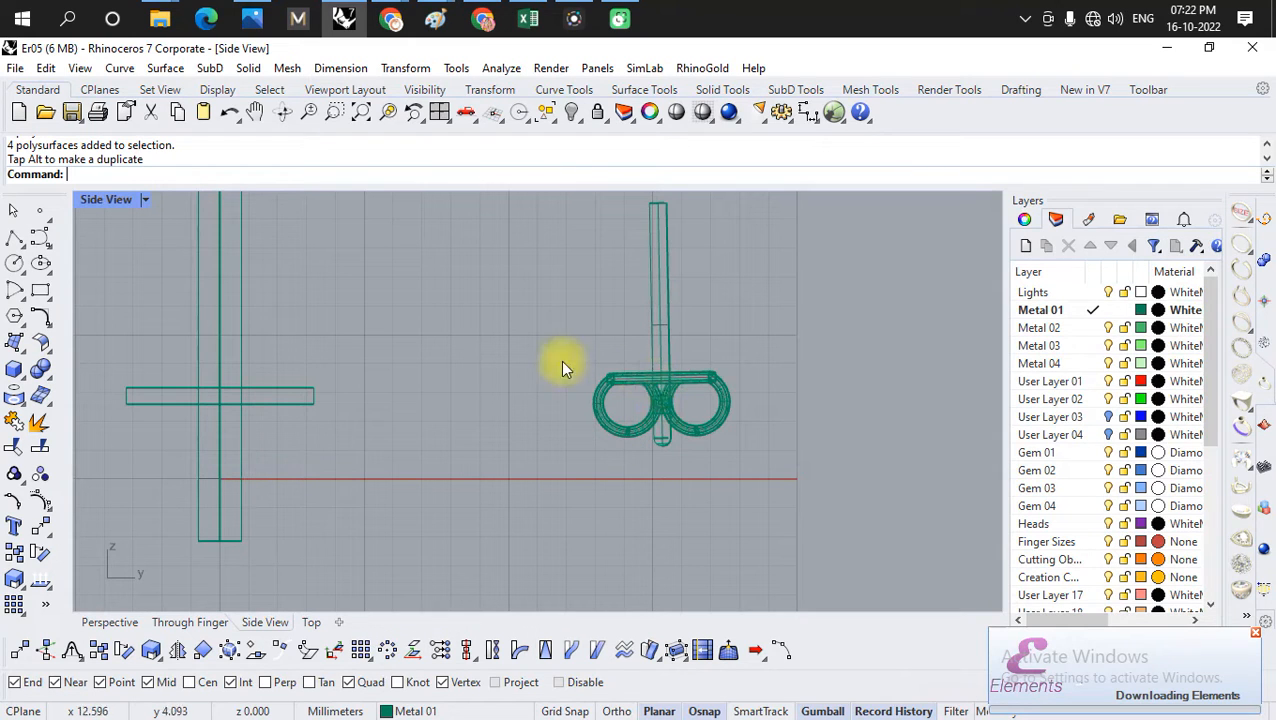
scroll(213, 390, up, 1)
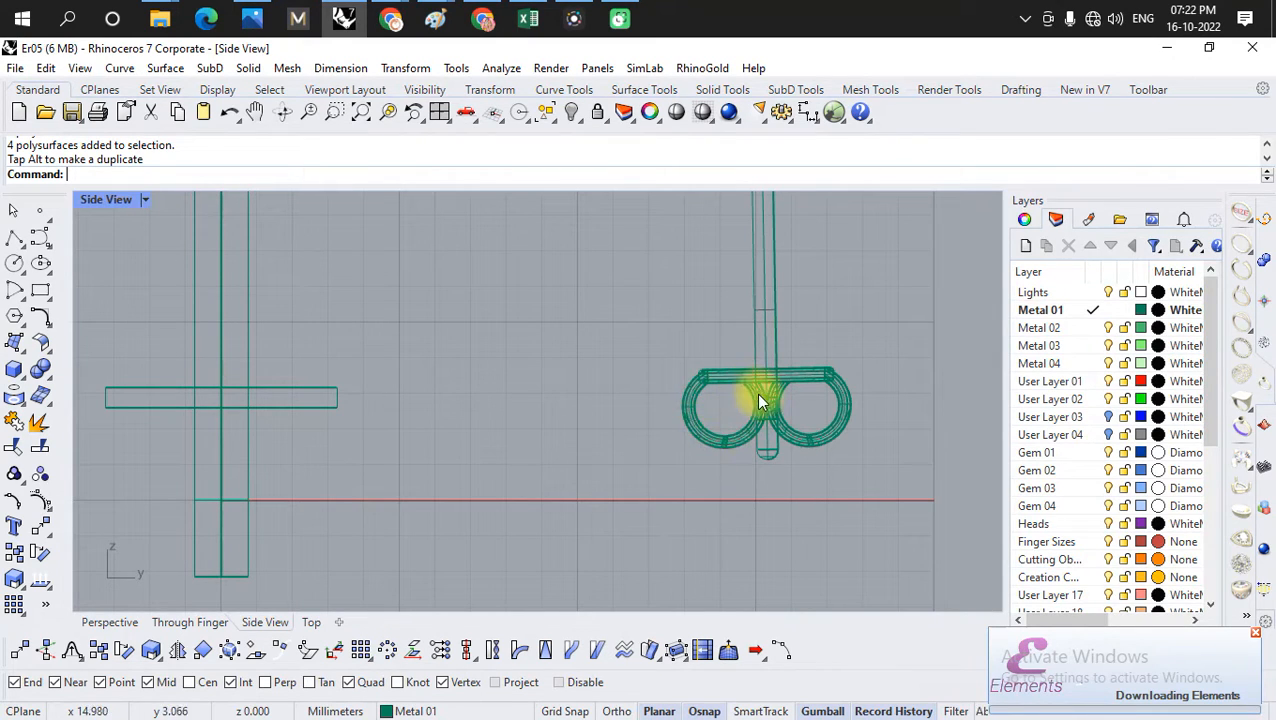
- Draw a solid cylinder between the new post and the reference, its circular face in the side view and its length extending to both sides
click(16, 370)
click(138, 80)
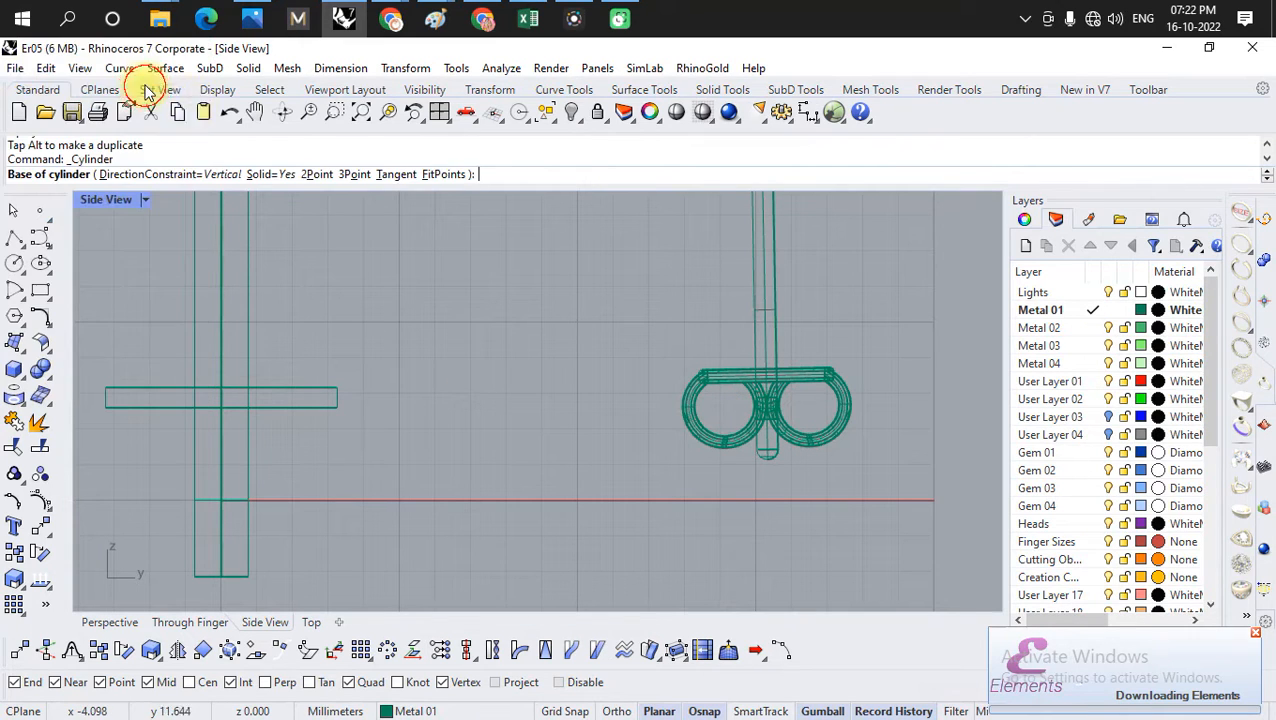
click(462, 412)
click(498, 452)
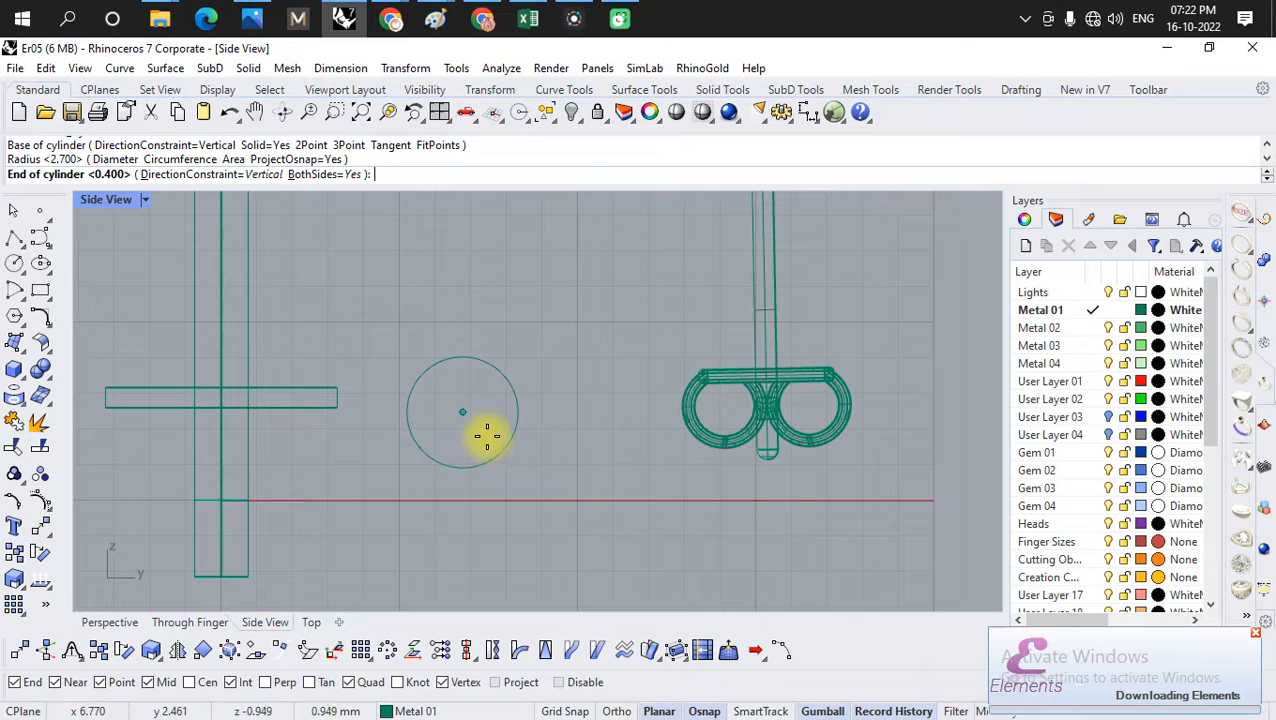
click(110, 624)
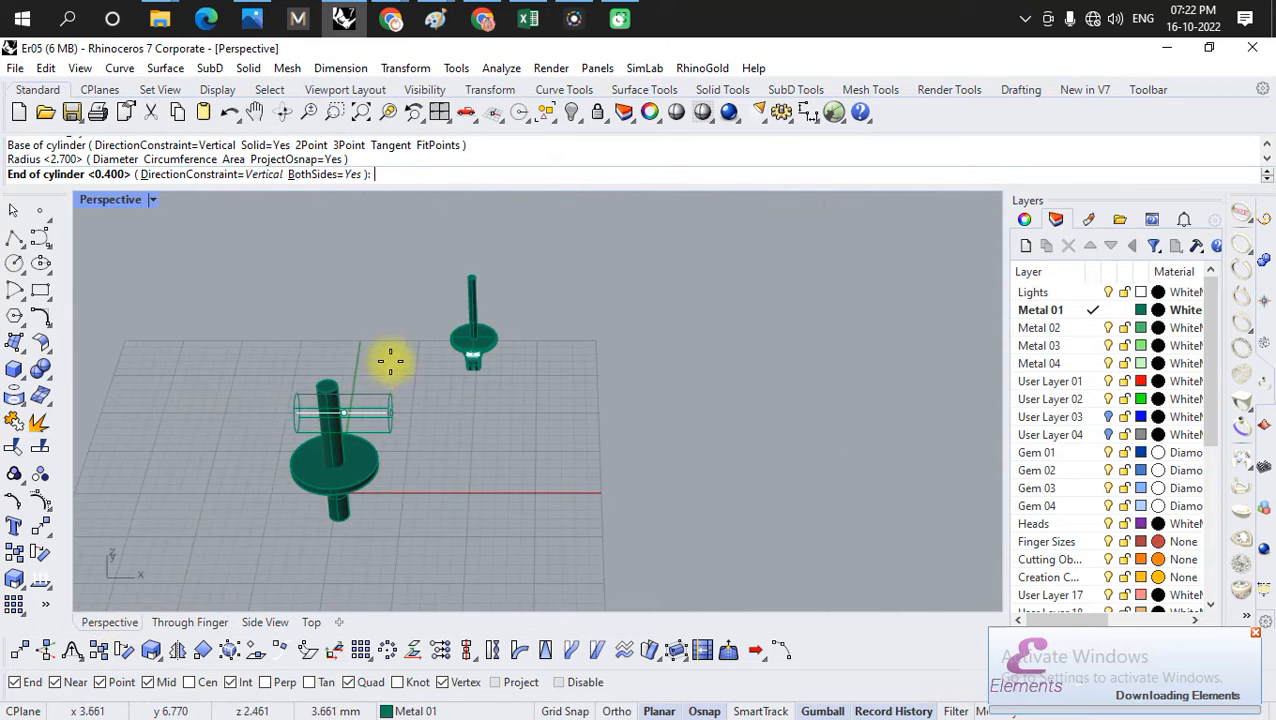
scroll(379, 390, up, 5)
click(228, 493)
right_drag(228, 493, 313, 352)
- Make a slightly smaller concentric copy of the cylinder and lengthen it beyond both ends of the original
click(313, 352)
scroll(285, 340, up, 3)
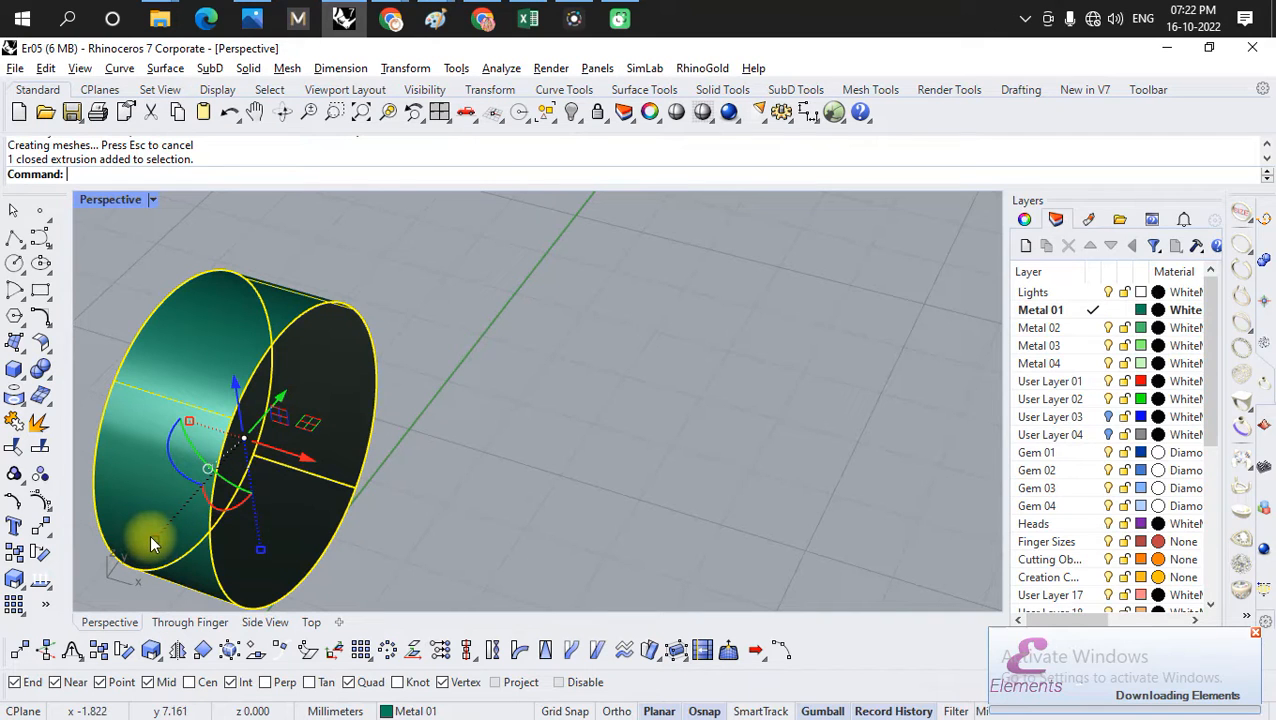
drag(151, 537, 220, 547)
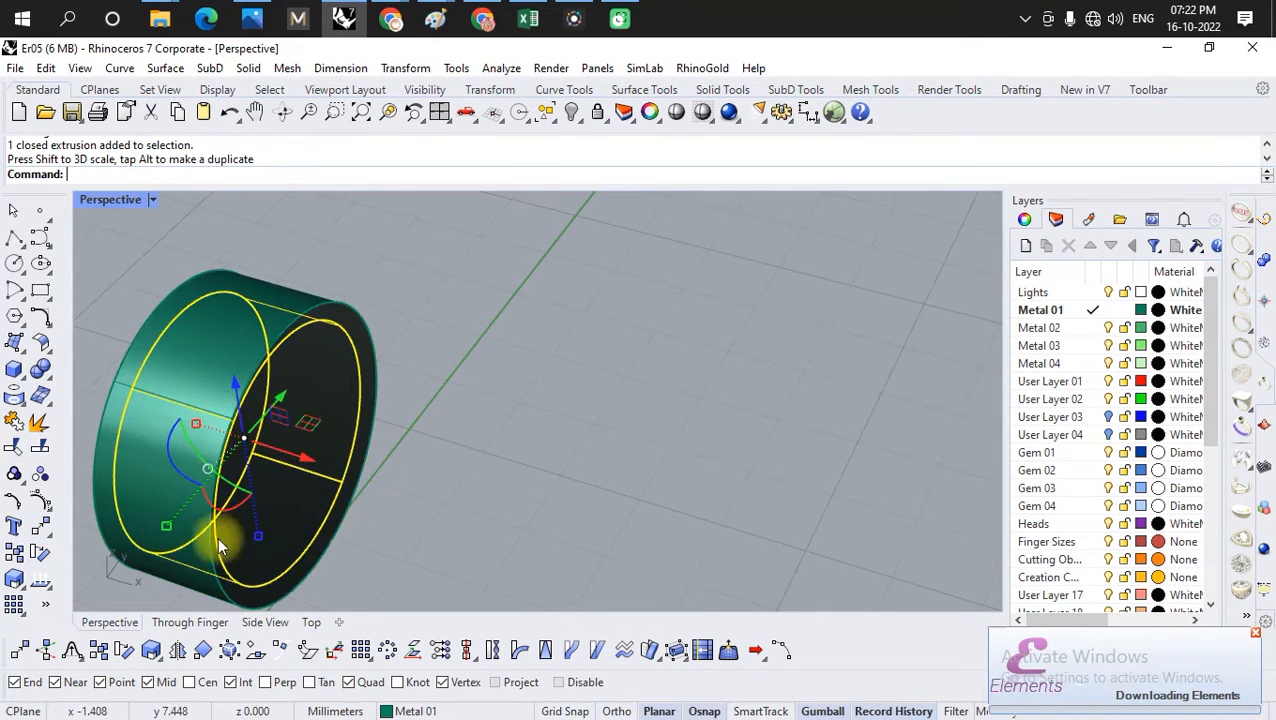
click(196, 428)
drag(196, 428, 137, 400)
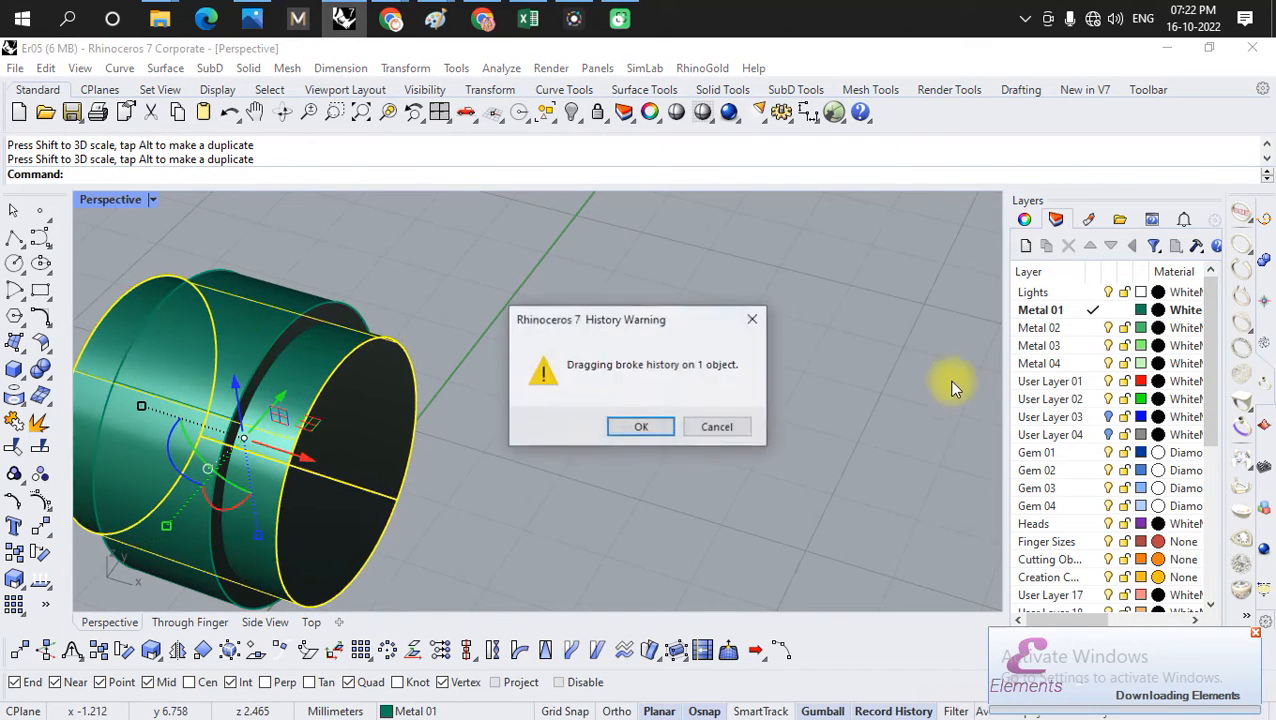
click(642, 428)
click(620, 424)
scroll(433, 378, down, 6)
right_drag(526, 438, 478, 390)
scroll(363, 381, up, 4)
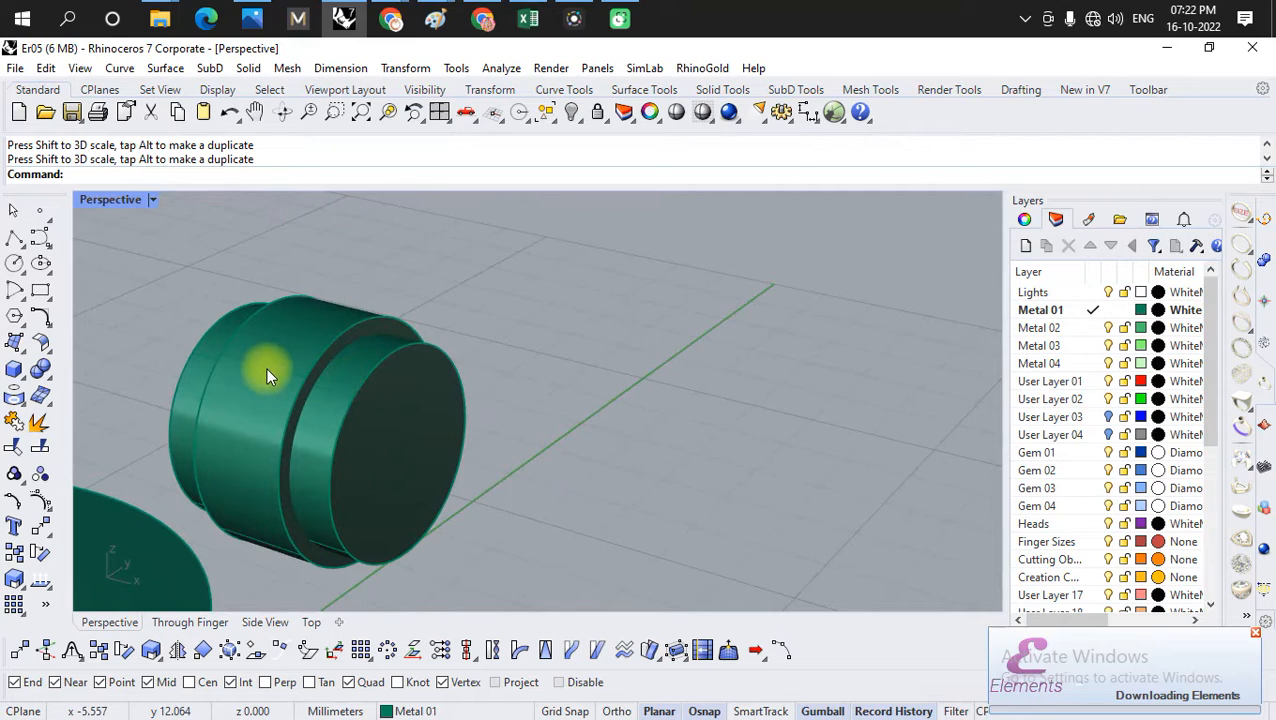
scroll(267, 370, down, 2)
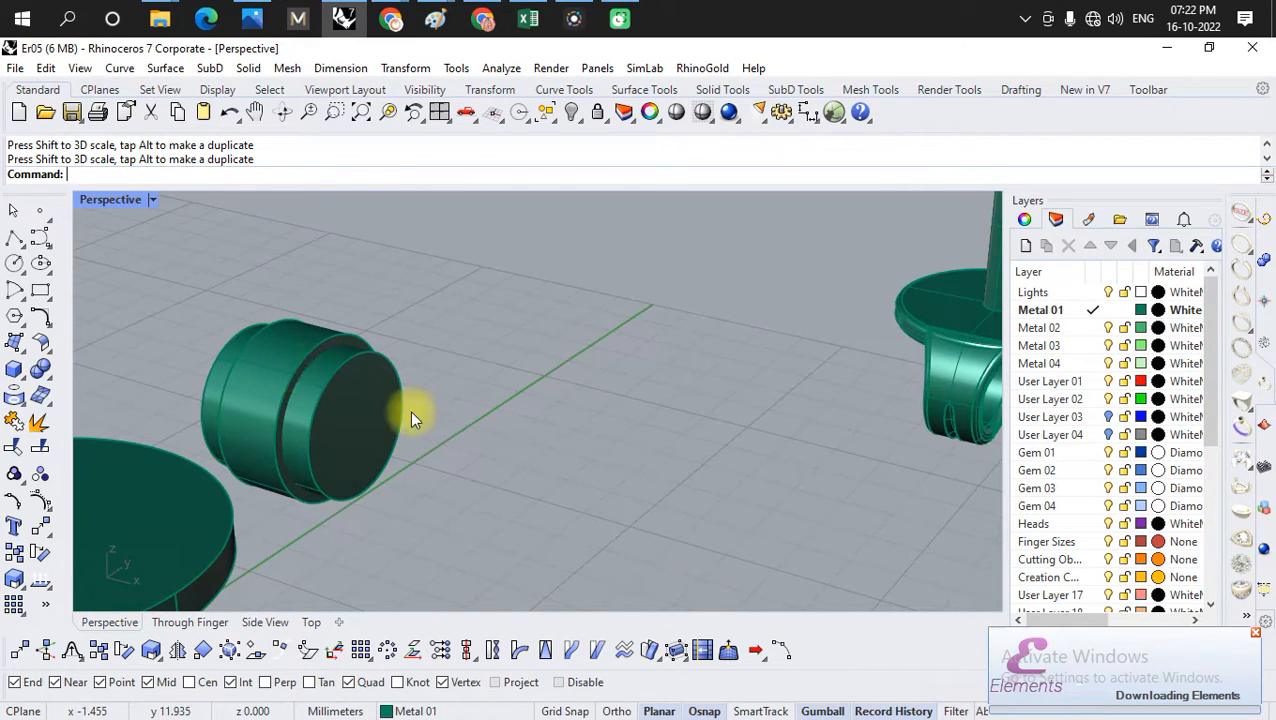
- Subtract the smaller inner cylinder from the larger one with Boolean Difference to form a thin ring
click(50, 377)
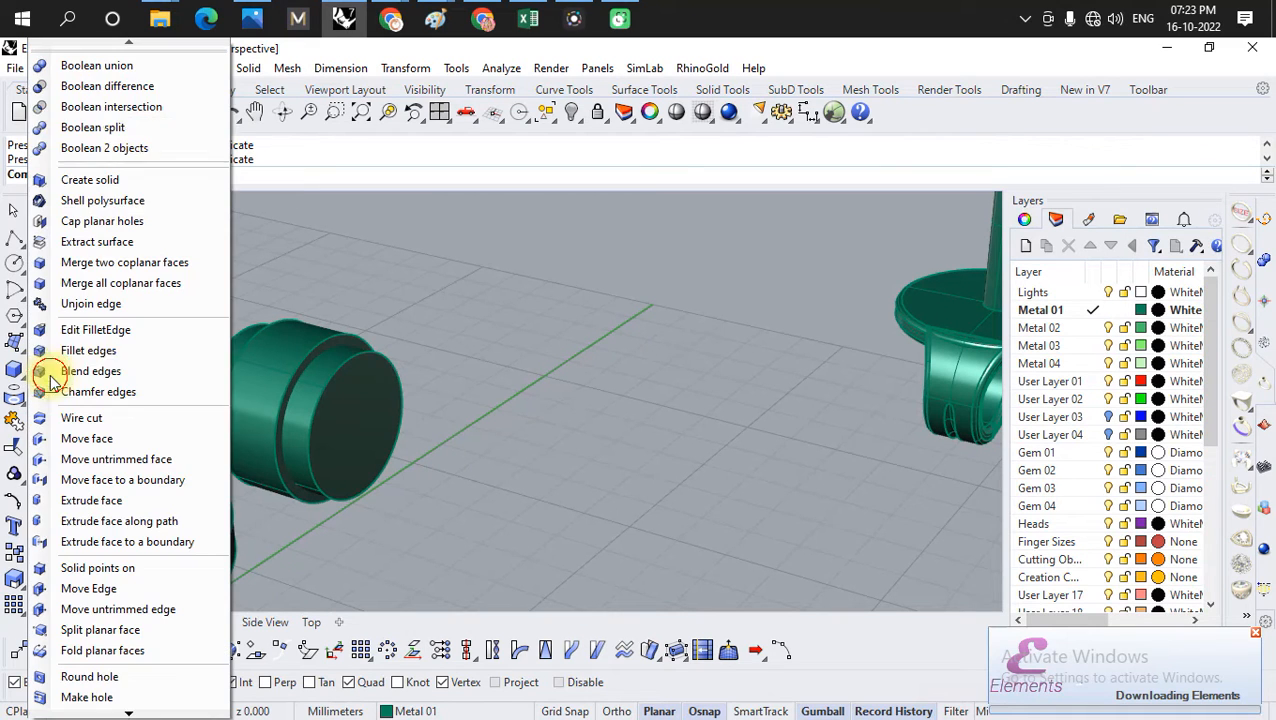
click(157, 85)
click(263, 411)
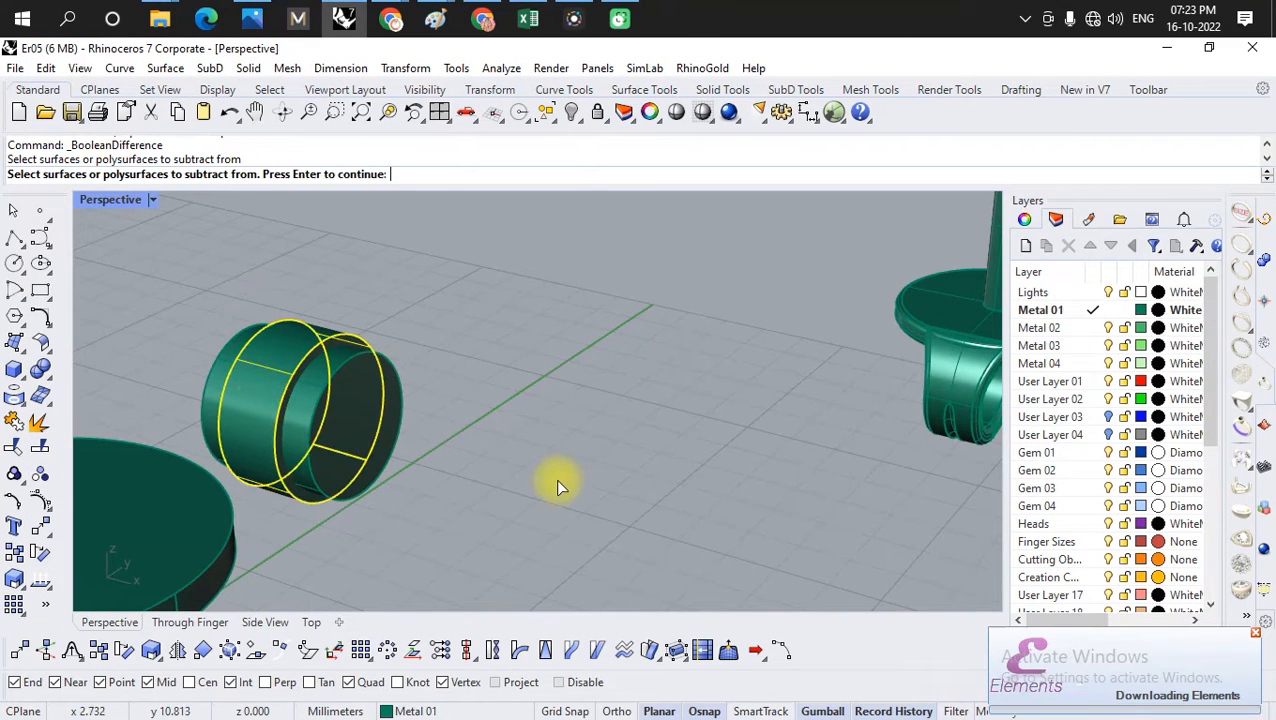
key(Return)
click(318, 400)
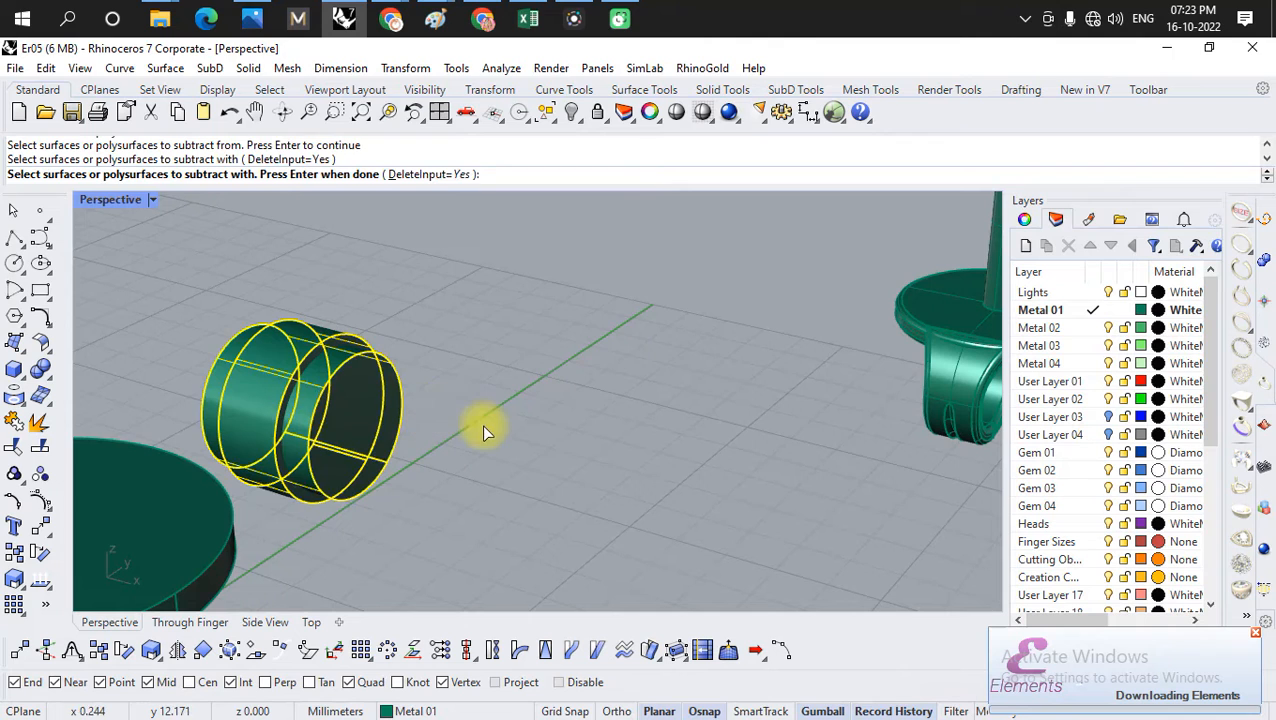
key(Return)
click(676, 428)
mouse_move(333, 433)
right_down()
mouse_move(436, 456)
mouse_move(337, 420)
right_up()
scroll(488, 327, up, 3)
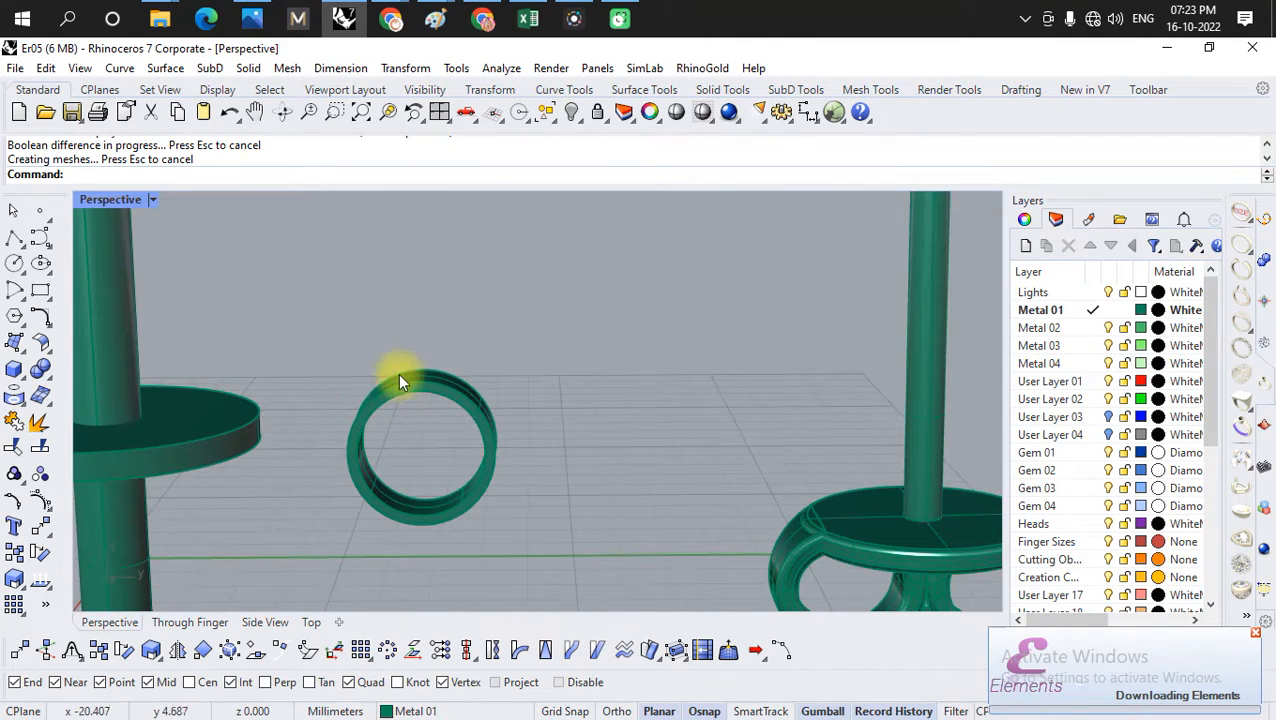
- Compare the new ring with the loops and top plate of the reference butterfly back in the side view
click(272, 623)
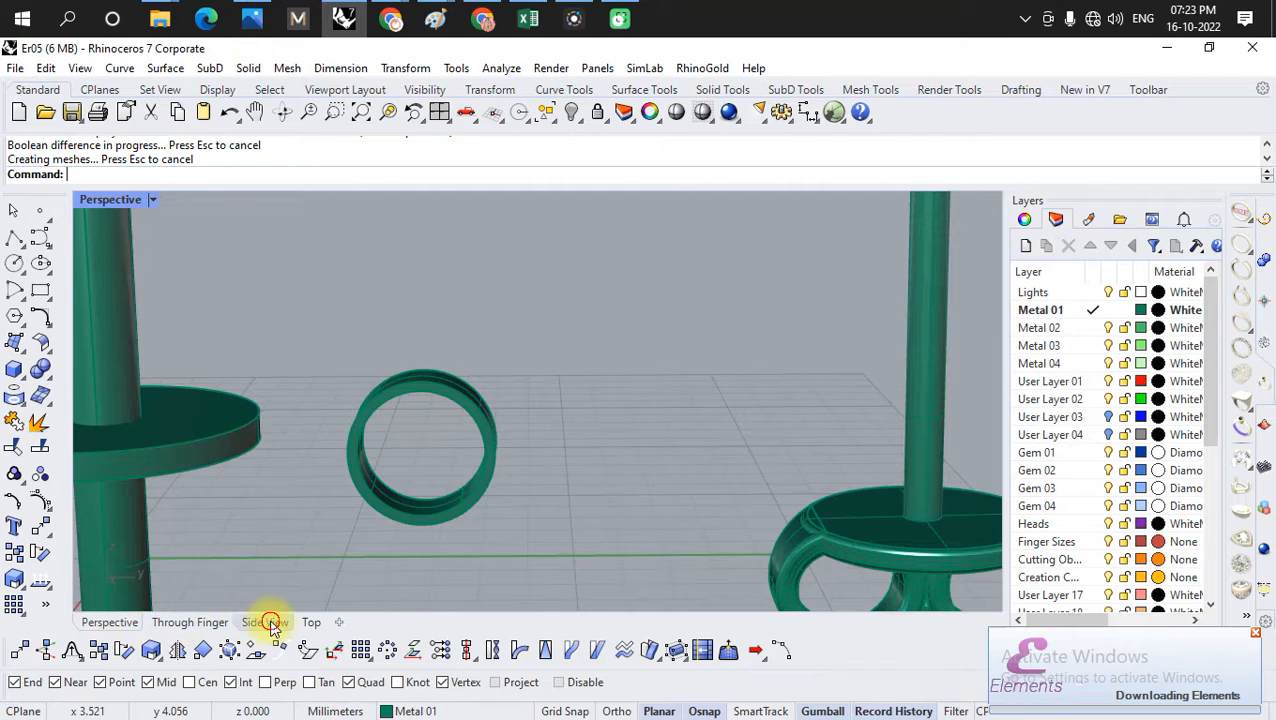
scroll(472, 373, up, 5)
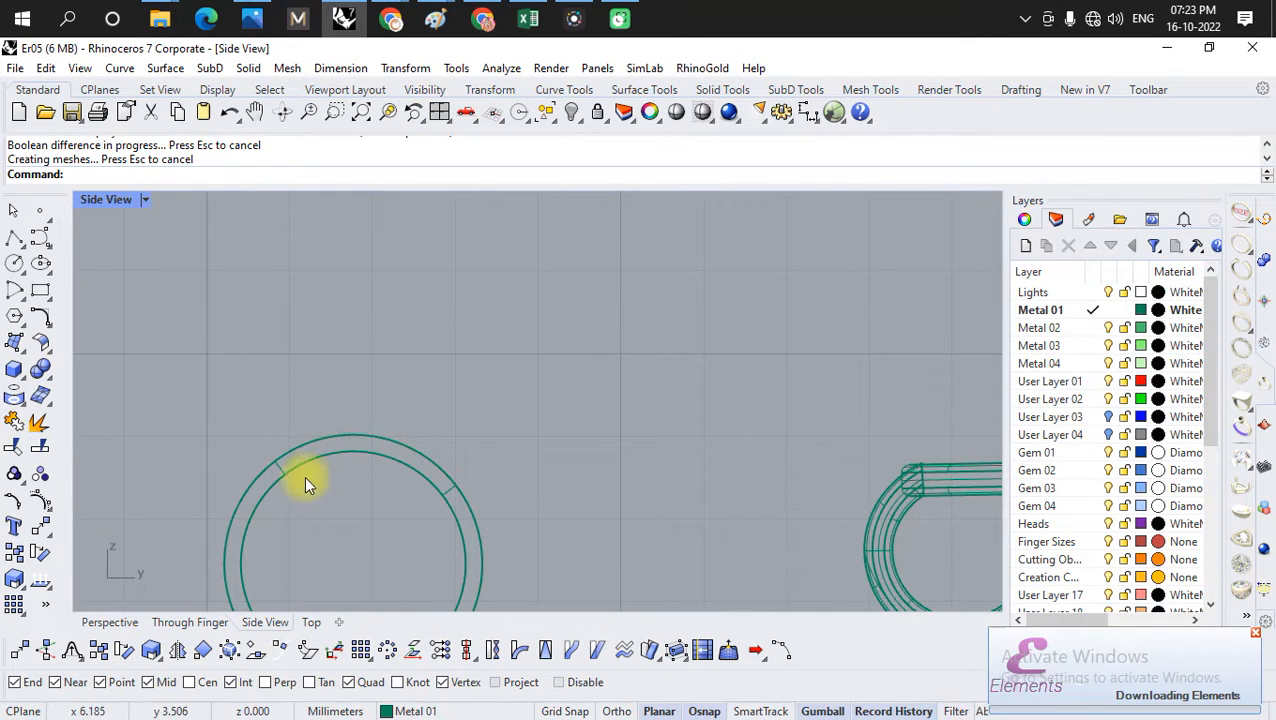
scroll(394, 388, down, 3)
scroll(383, 400, up, 3)
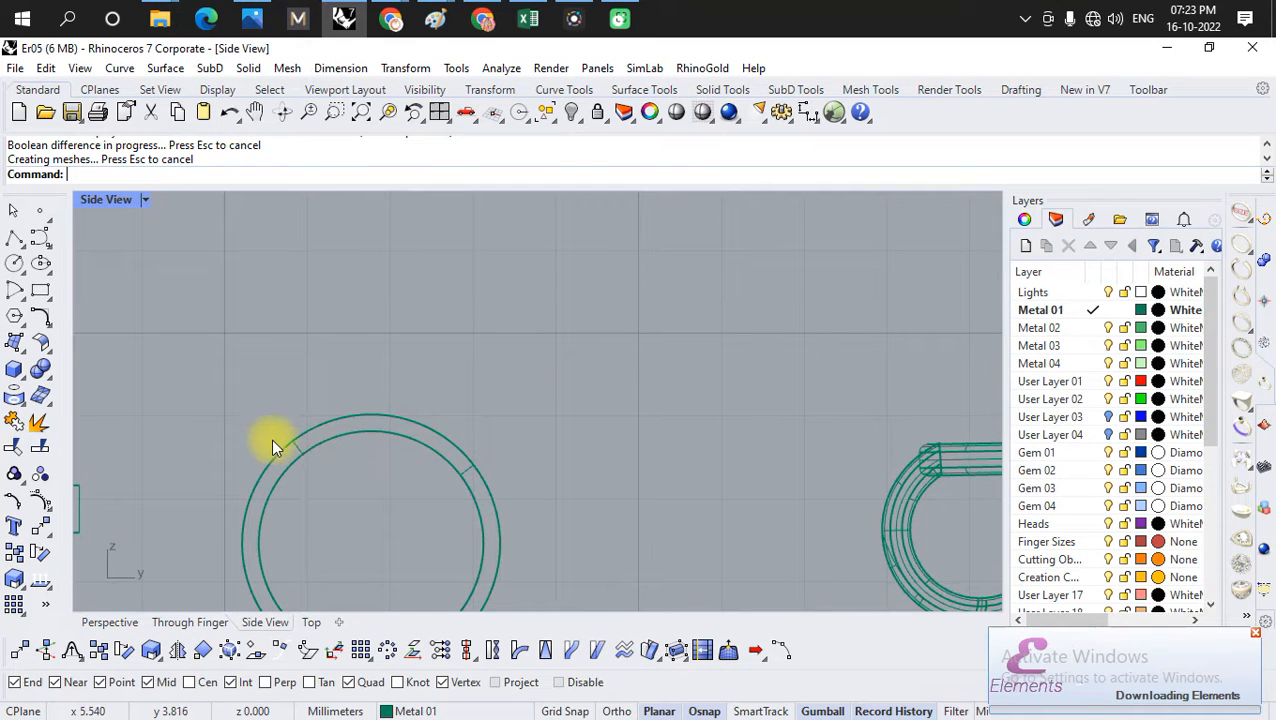
scroll(276, 441, down, 4)
scroll(840, 462, up, 4)
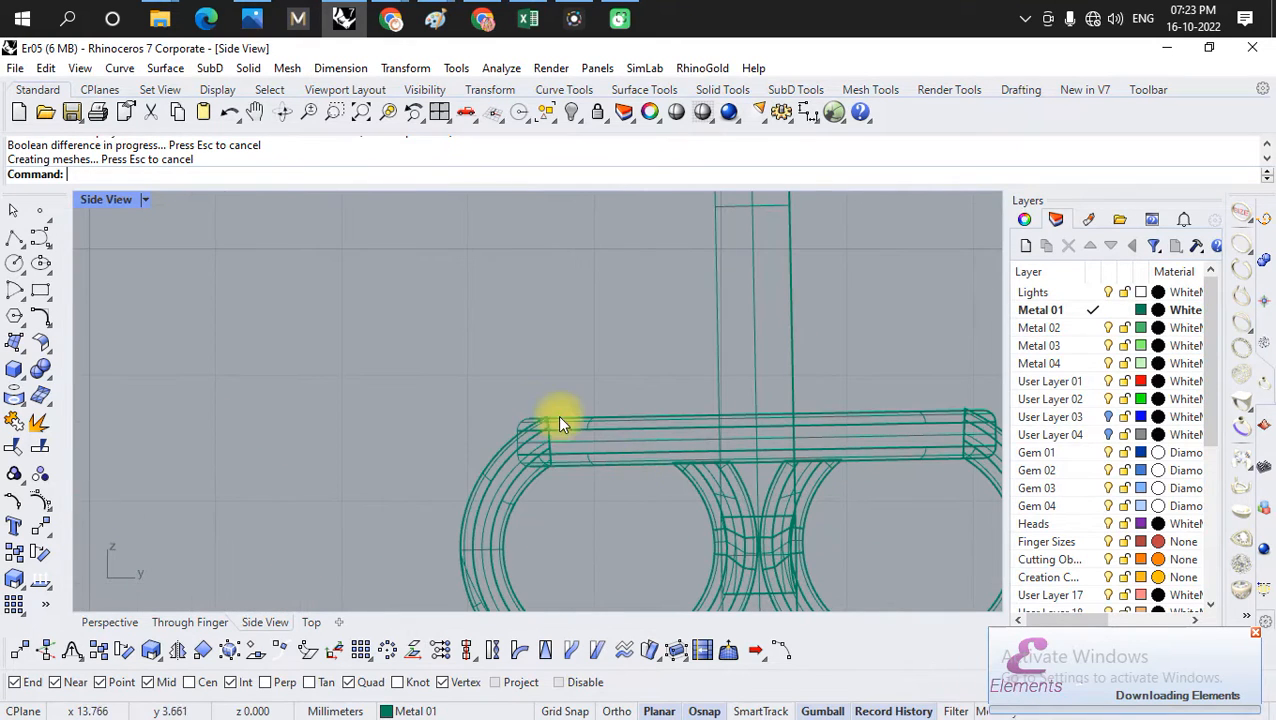
scroll(755, 491, down, 4)
scroll(250, 400, up, 4)
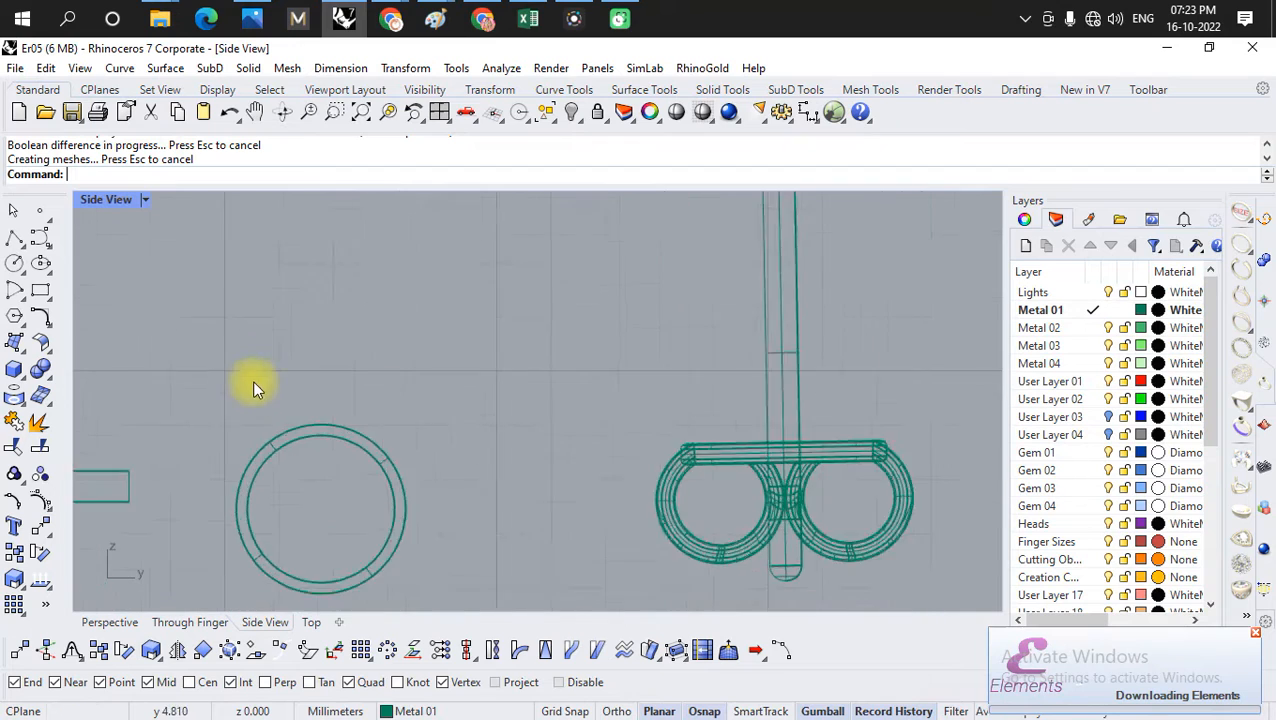
- Draw a solid box over the upper right part of the ring in the side view and give it a height across the ring's width
click(27, 385)
mouse_move(105, 57)
click(266, 70)
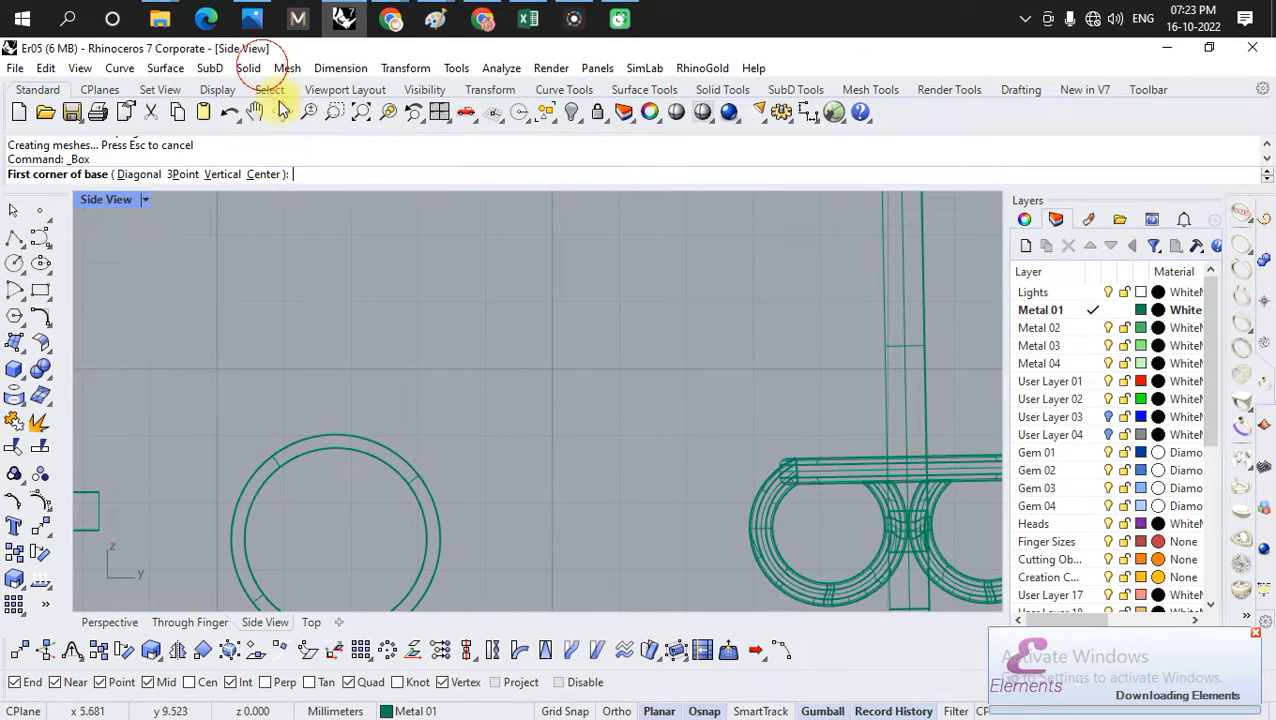
scroll(340, 440, up, 3)
click(260, 369)
click(547, 525)
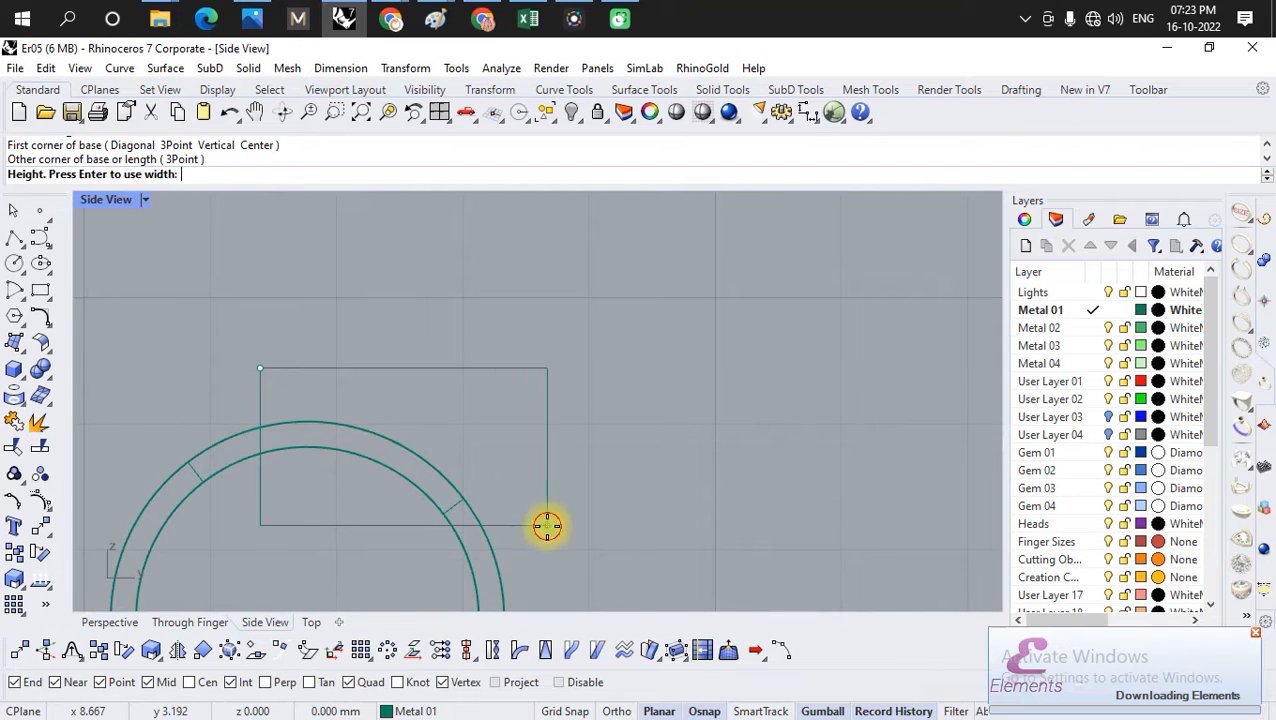
click(110, 622)
scroll(458, 361, up, 6)
right_drag(560, 350, 433, 473)
scroll(433, 473, down, 5)
scroll(641, 285, up, 6)
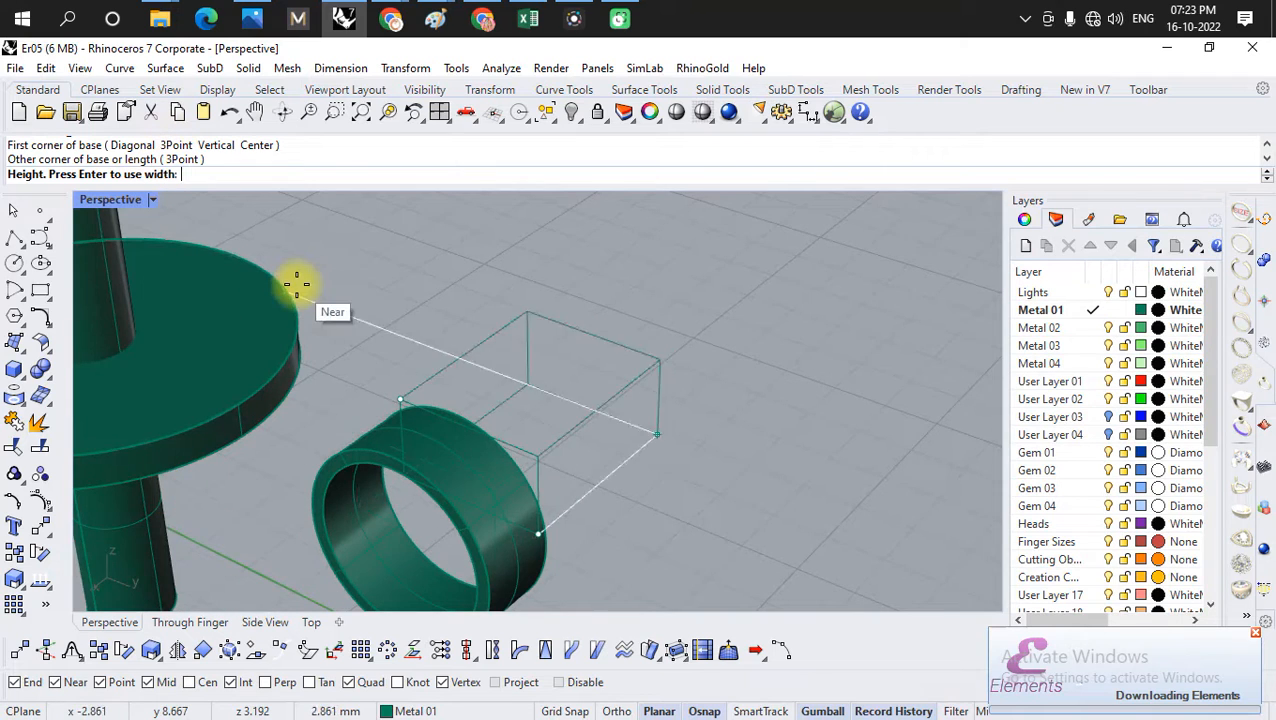
scroll(297, 284, down, 4)
click(551, 413)
- Move the box along the ring's axis so that it covers the ring's full width
click(495, 375)
drag(393, 405, 363, 431)
click(573, 475)
right_drag(465, 452, 541, 438)
scroll(333, 433, up, 4)
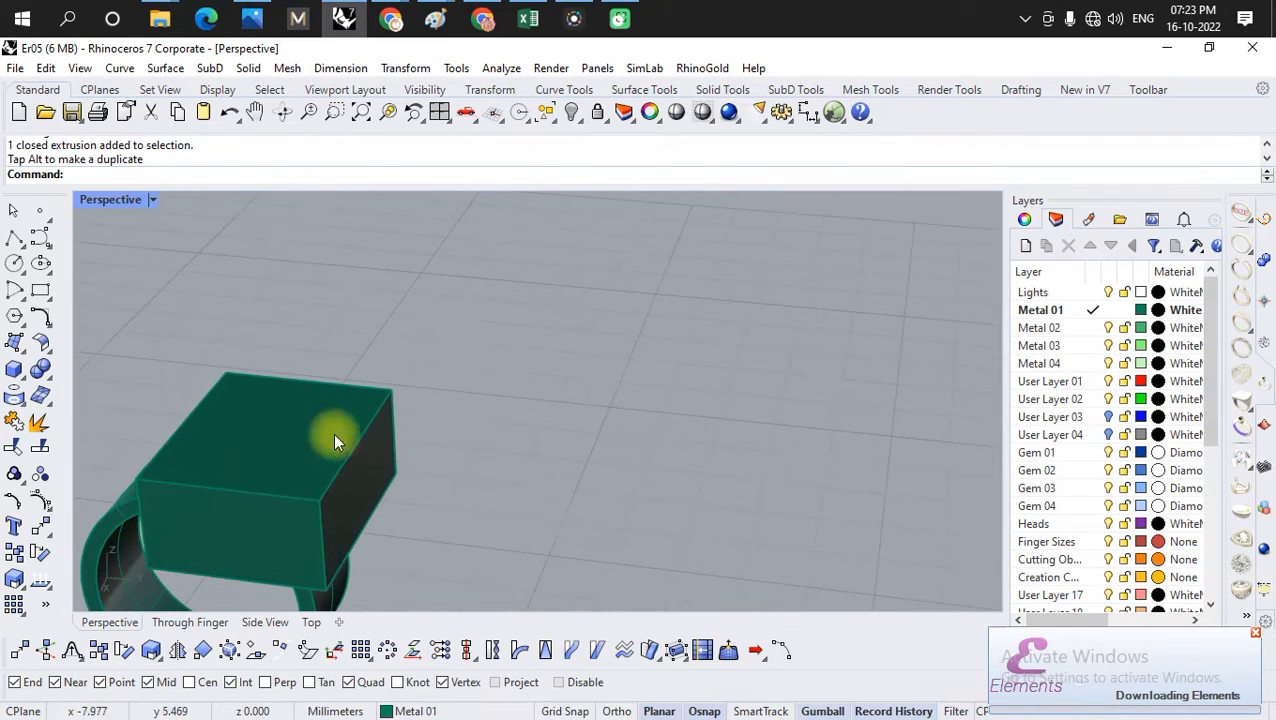
scroll(338, 424, down, 8)
scroll(338, 424, up, 6)
- Subtract the box from the ring with Boolean Difference to cut an opening at its top
click(44, 381)
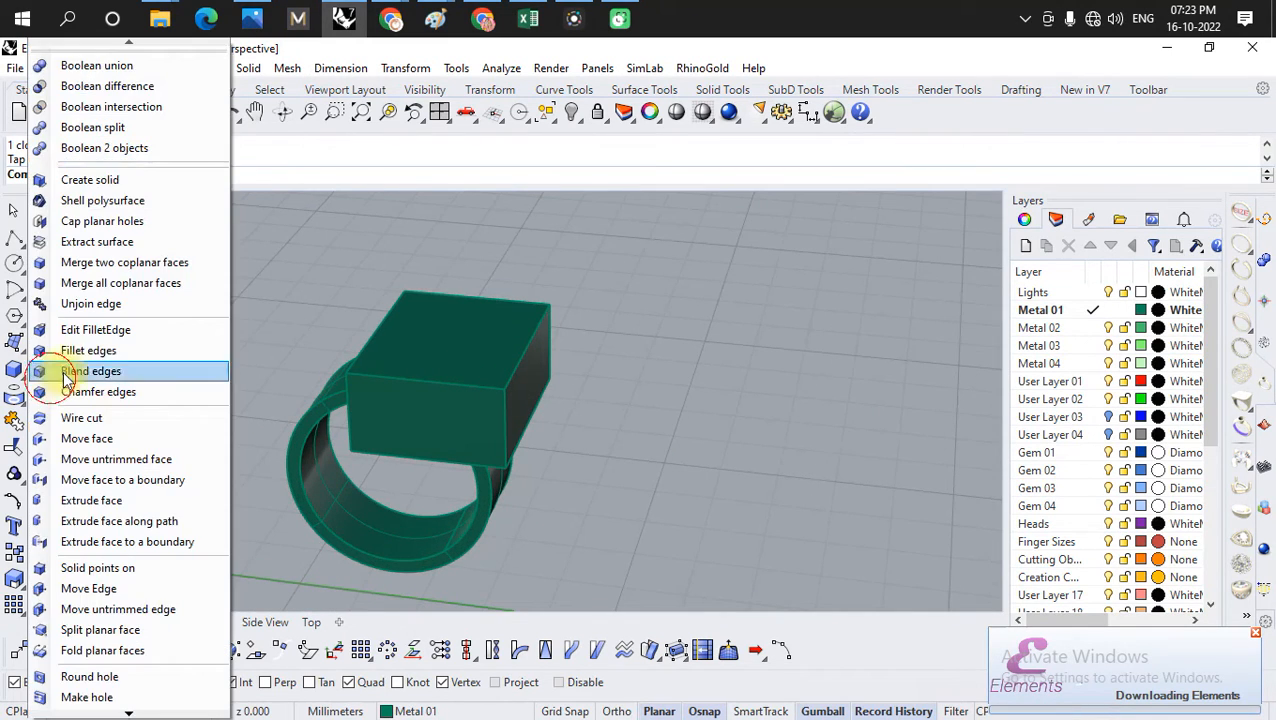
click(150, 84)
click(297, 453)
key(Return)
click(496, 332)
key(Return)
scroll(490, 447, down, 6)
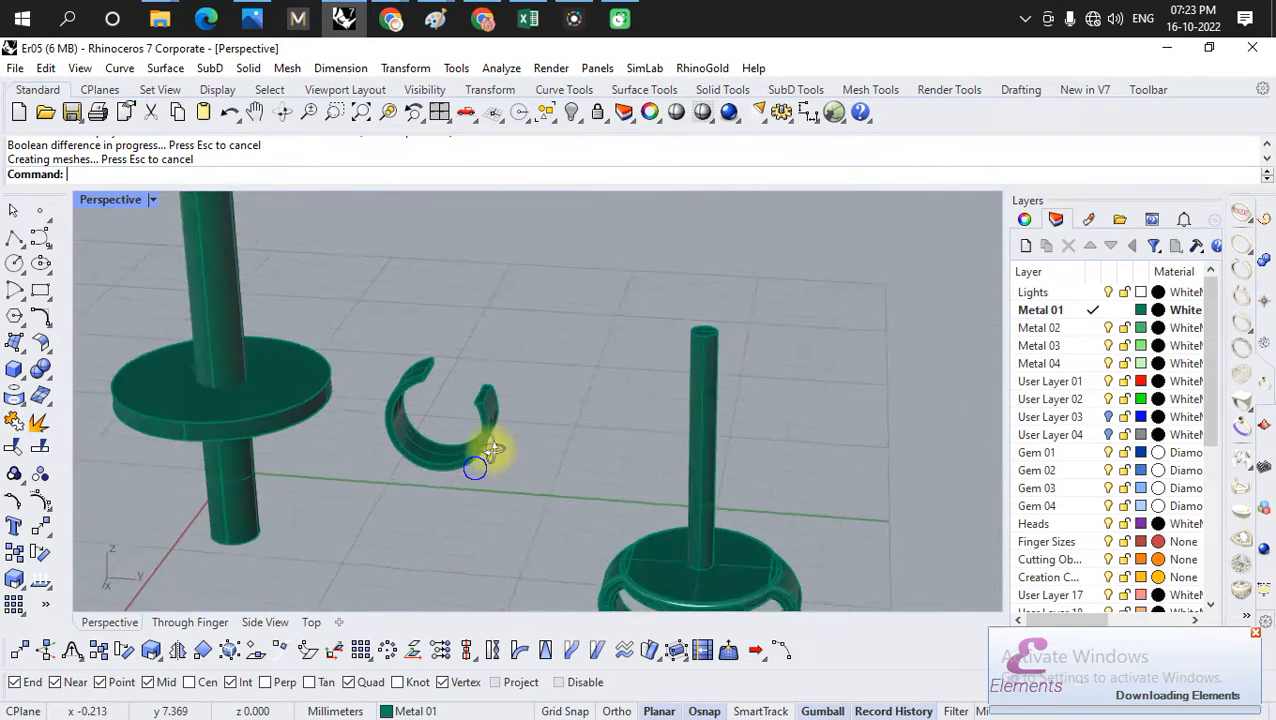
- Mirror a copy of the open ring in the side view about a vertical plane through the outer corner of its lower cut end
click(452, 472)
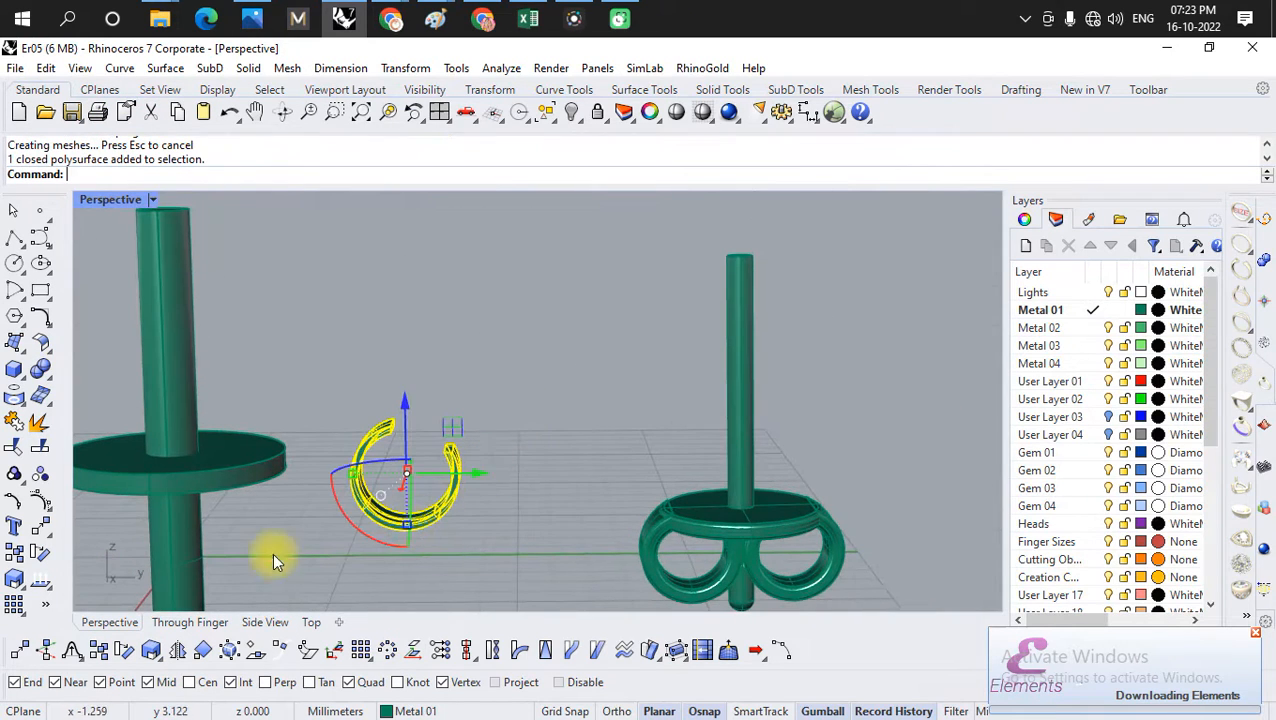
click(262, 622)
text(Mirror)
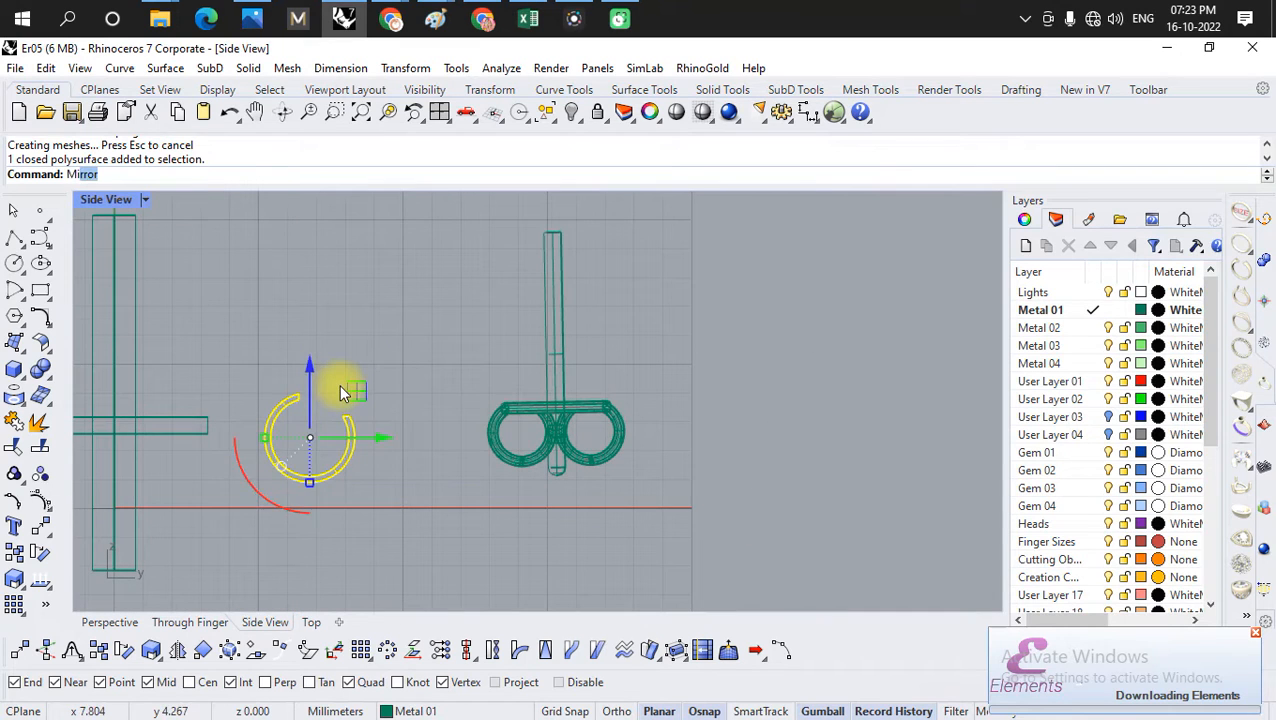
key(Return)
scroll(339, 380, up, 5)
scroll(335, 415, up, 3)
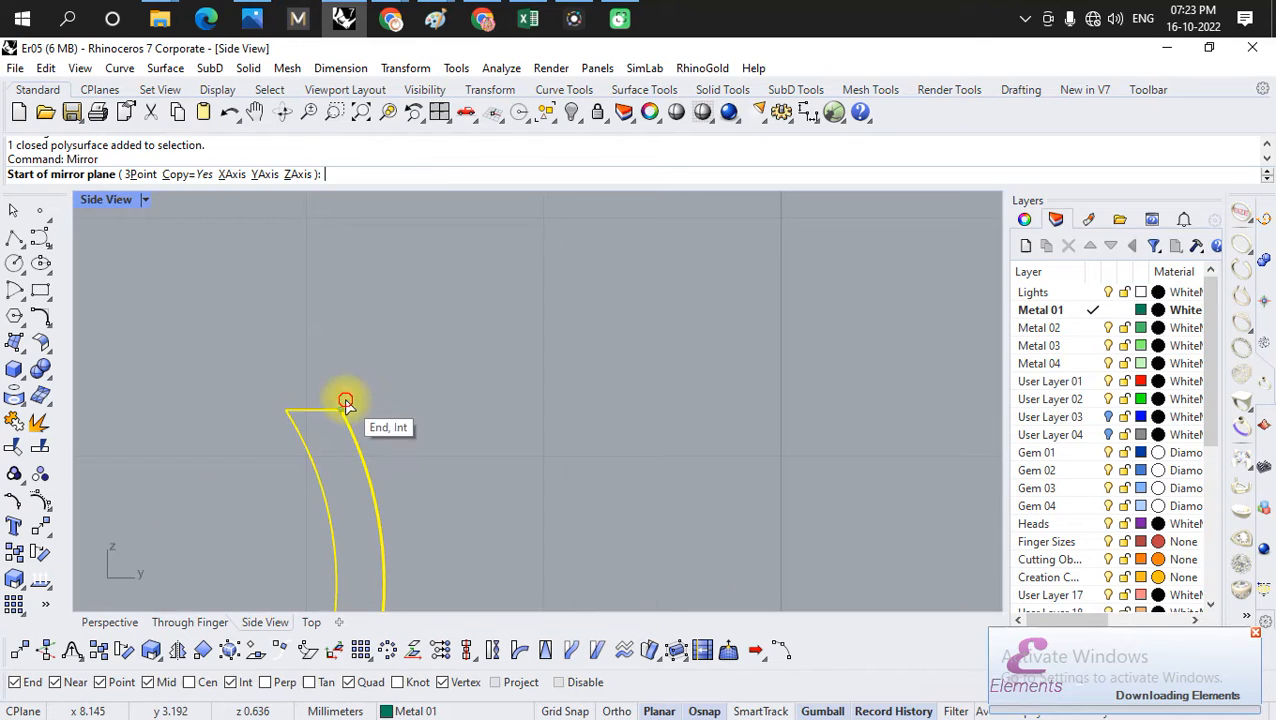
click(342, 408)
scroll(336, 350, down, 5)
click(344, 541)
click(391, 480)
- Shift the original open ring along the Y direction until it and its mirrored copy just touch at their outer edges
click(308, 468)
drag(339, 405, 324, 402)
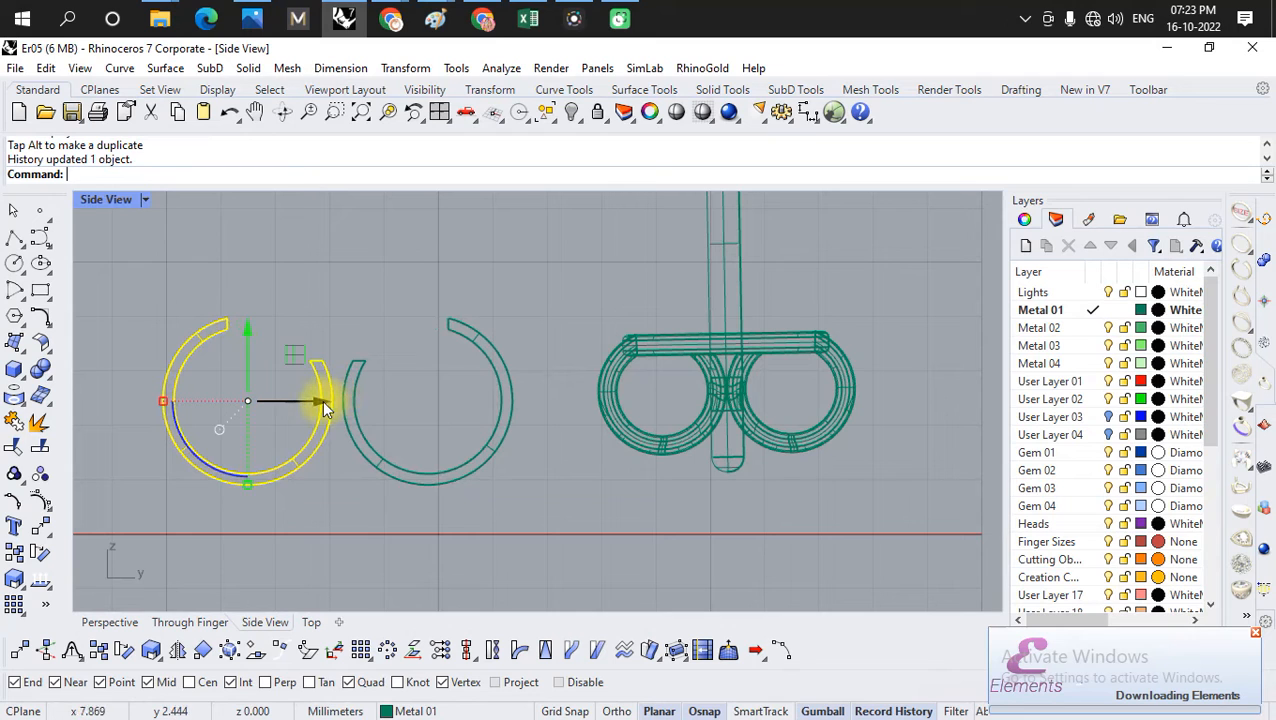
drag(322, 403, 318, 415)
scroll(336, 380, up, 5)
scroll(344, 417, down, 3)
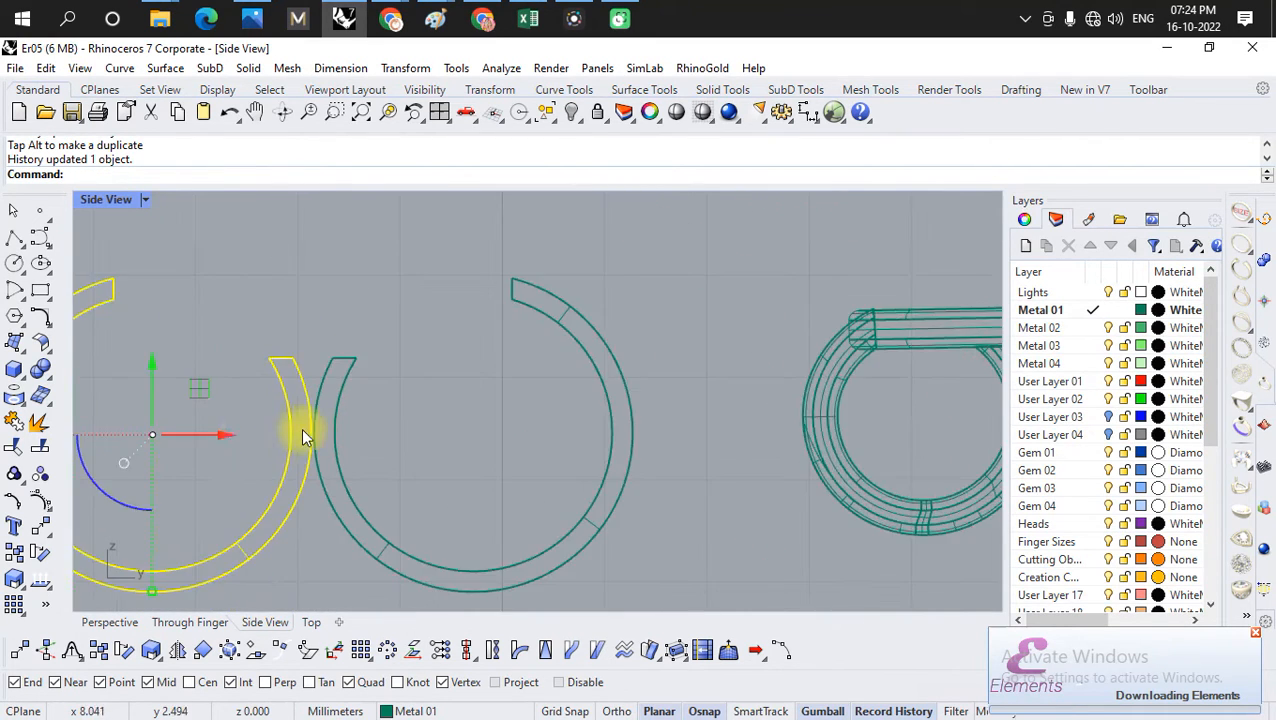
scroll(238, 442, up, 2)
drag(203, 444, 212, 442)
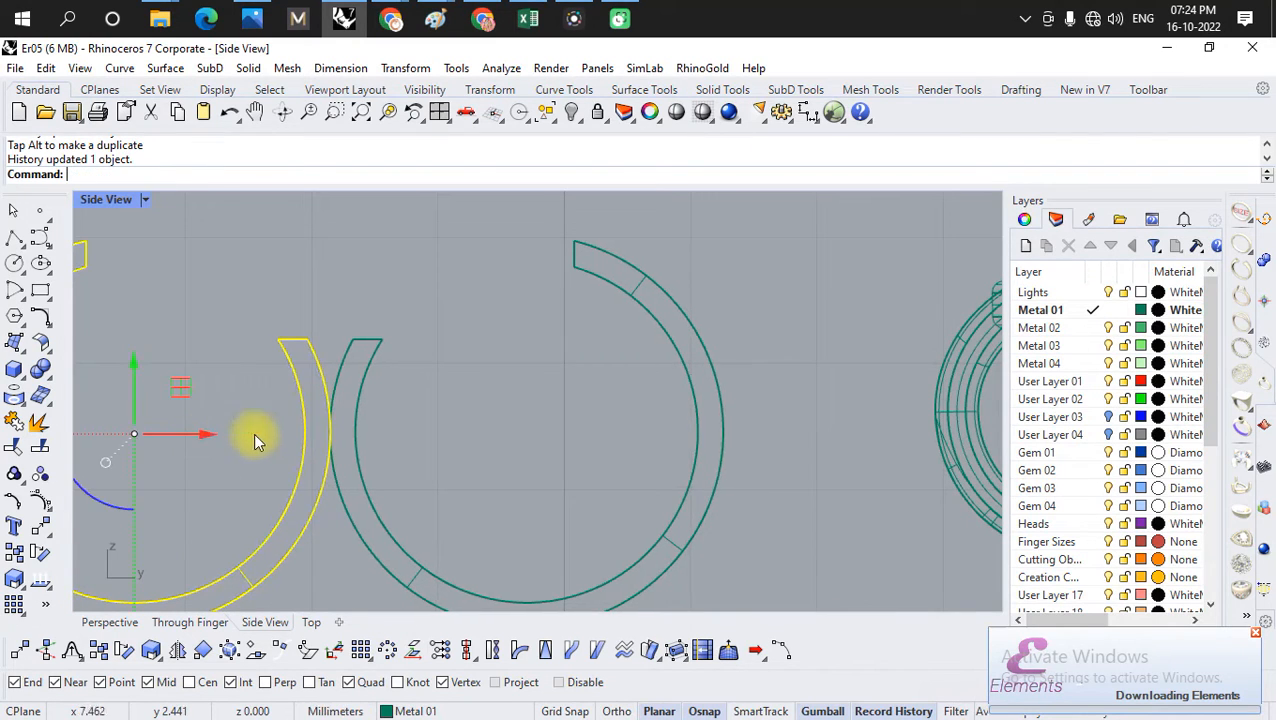
- Move the selected pair of open rings along Y so that the original sits under one half of the post's disc
click(466, 421)
scroll(292, 410, down, 5)
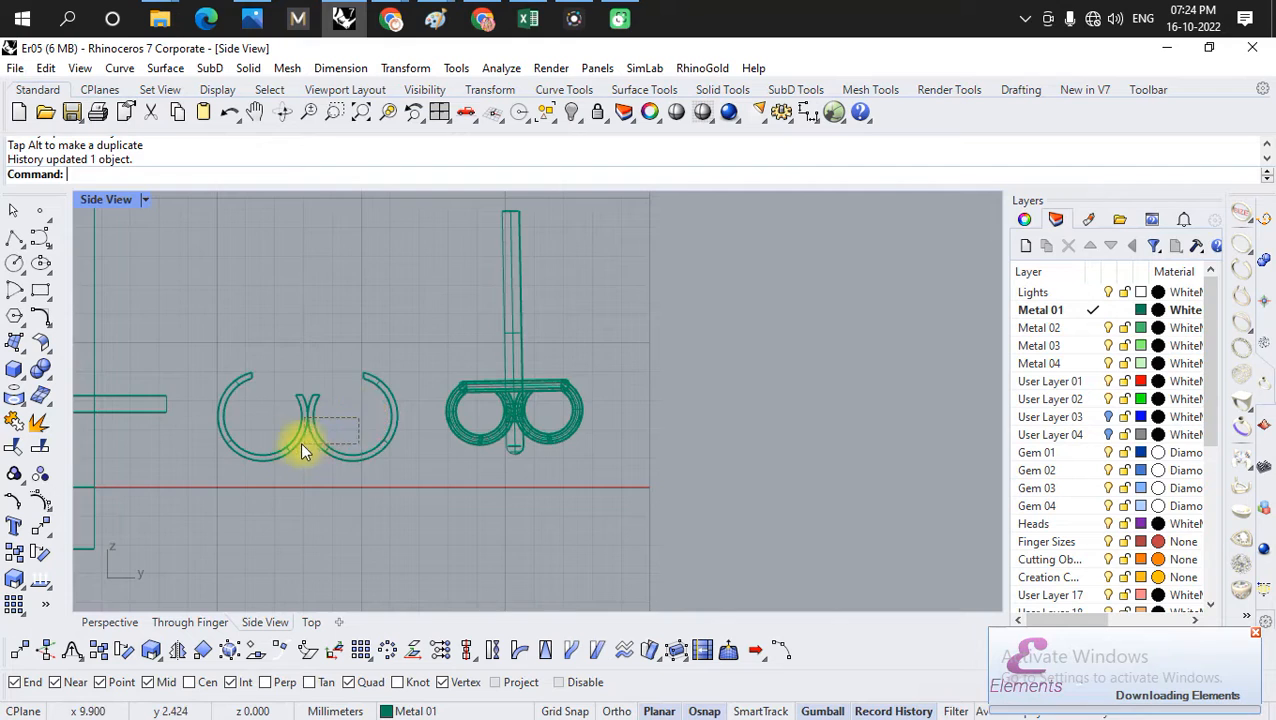
drag(305, 444, 297, 447)
scroll(402, 440, down, 7)
scroll(379, 432, up, 4)
drag(485, 391, 330, 405)
scroll(290, 441, up, 8)
scroll(202, 454, down, 12)
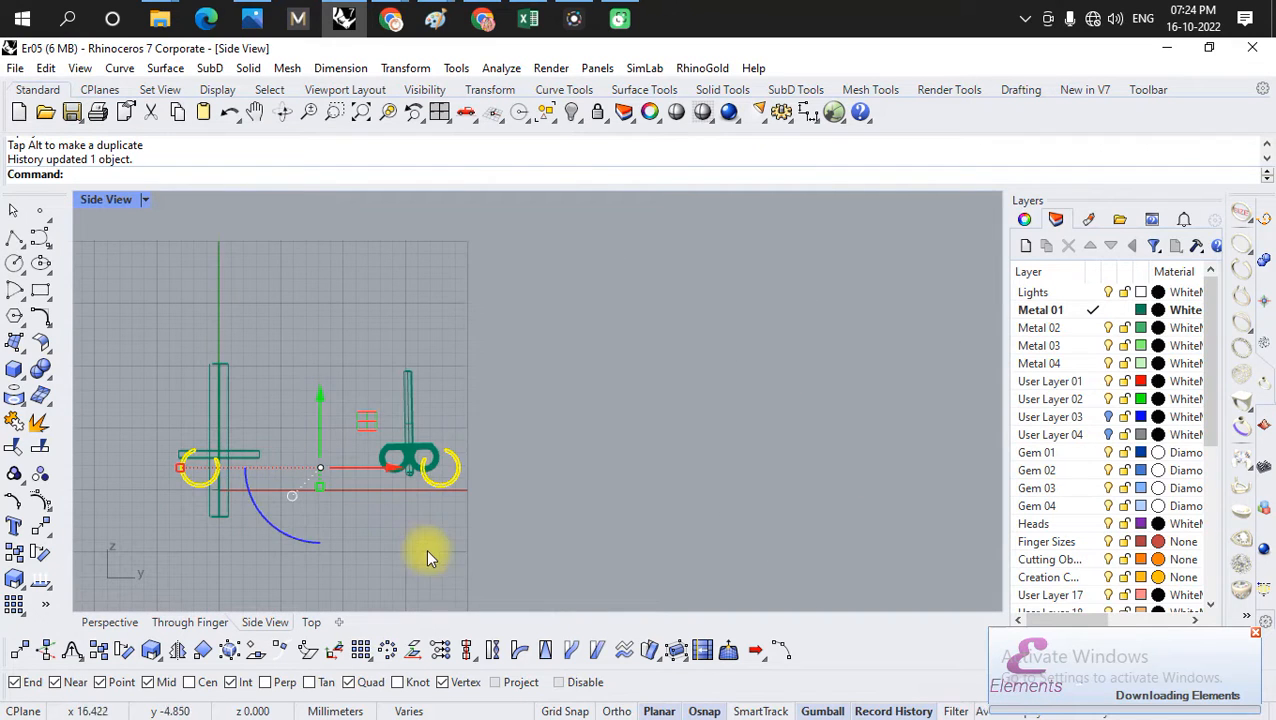
- Move the mirrored open ring along Y under the disc's other half until it meets the original ring at the post's centre line
scroll(440, 486, up, 2)
click(455, 484)
scroll(458, 480, down, 3)
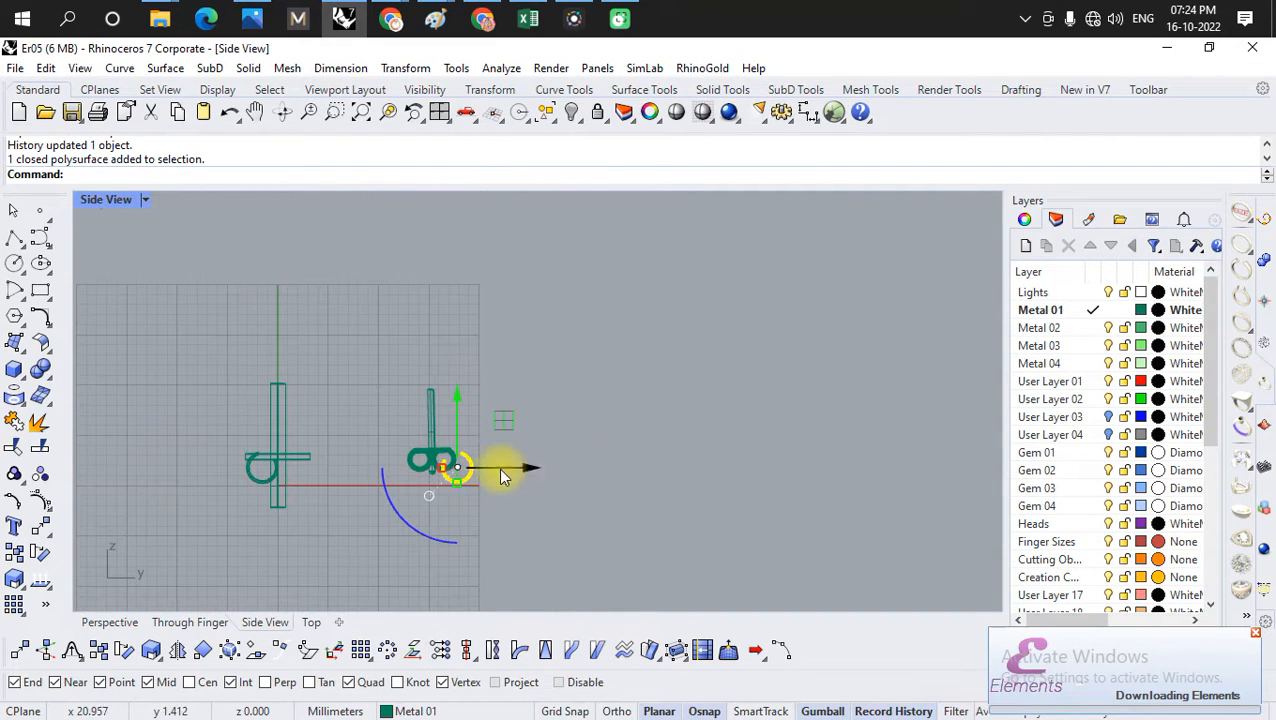
drag(538, 466, 450, 462)
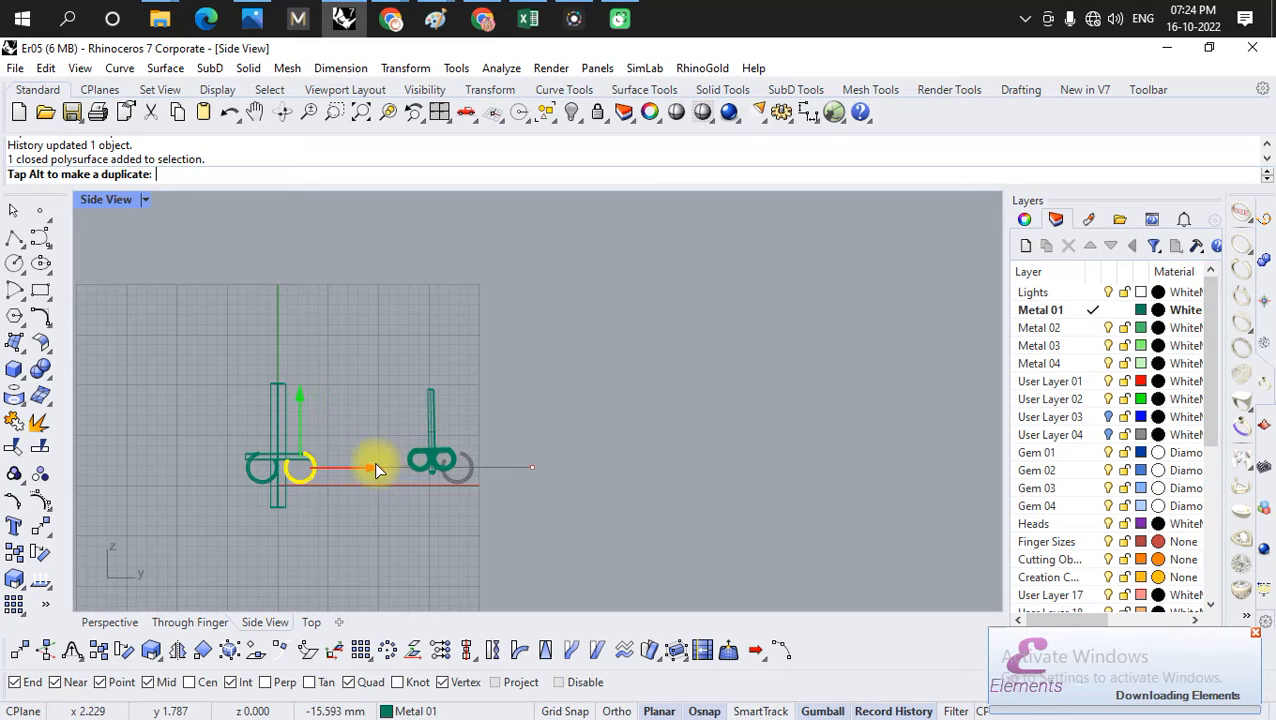
drag(369, 462, 369, 462)
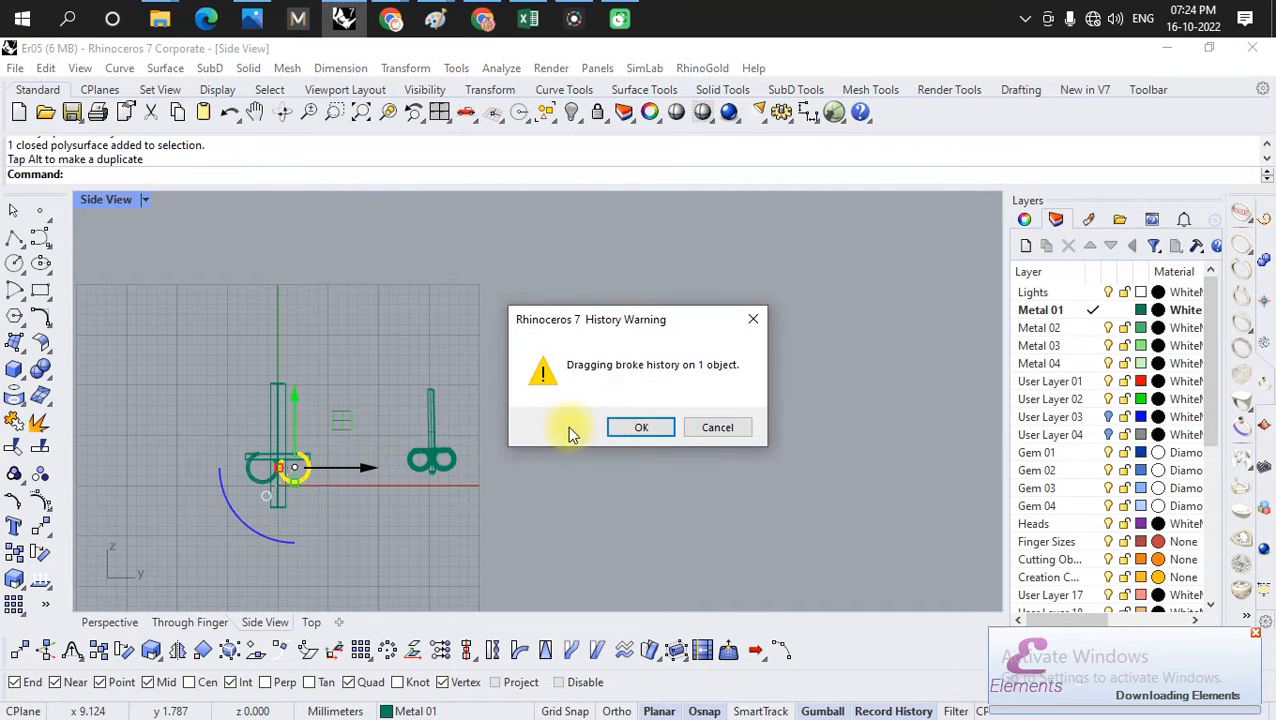
click(638, 428)
scroll(299, 453, up, 5)
scroll(187, 493, up, 4)
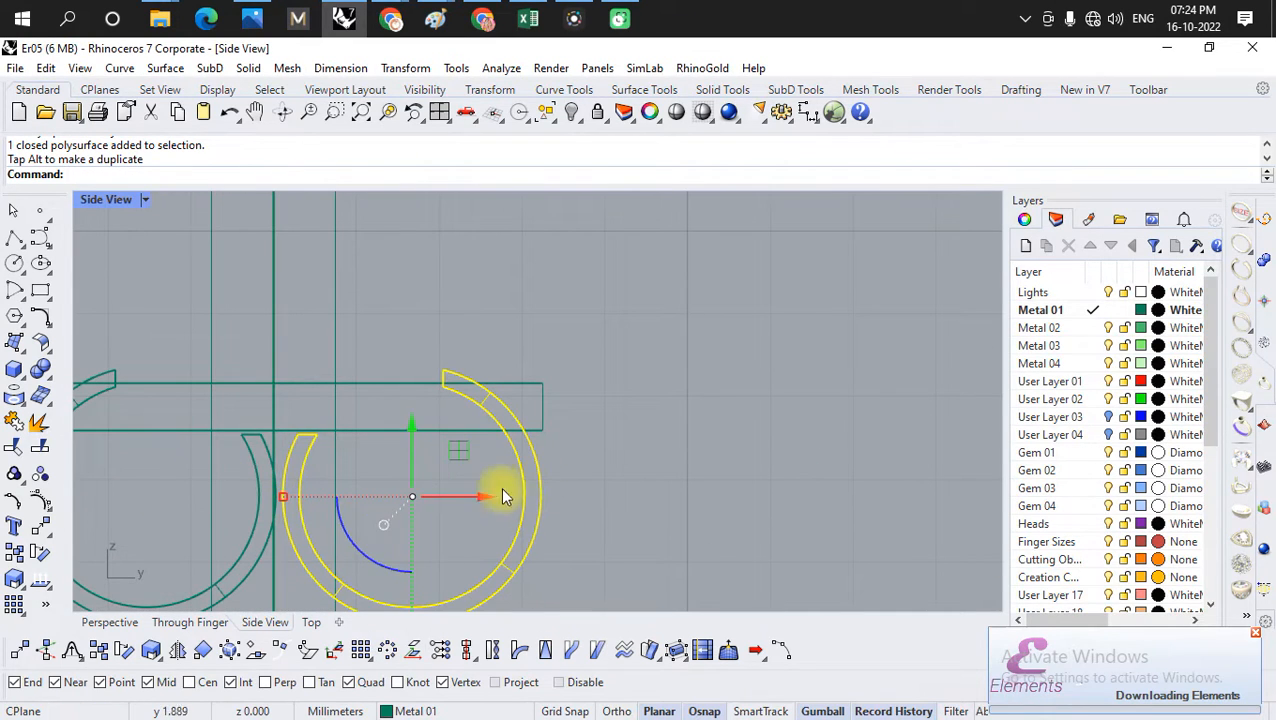
drag(494, 492, 482, 497)
click(425, 530)
- Lower both open rings together so that their upper ends sit within the disc's thickness
scroll(322, 433, down, 5)
scroll(341, 441, up, 4)
click(357, 512)
shift+click(218, 506)
scroll(278, 412, up, 4)
drag(281, 388, 281, 404)
click(168, 522)
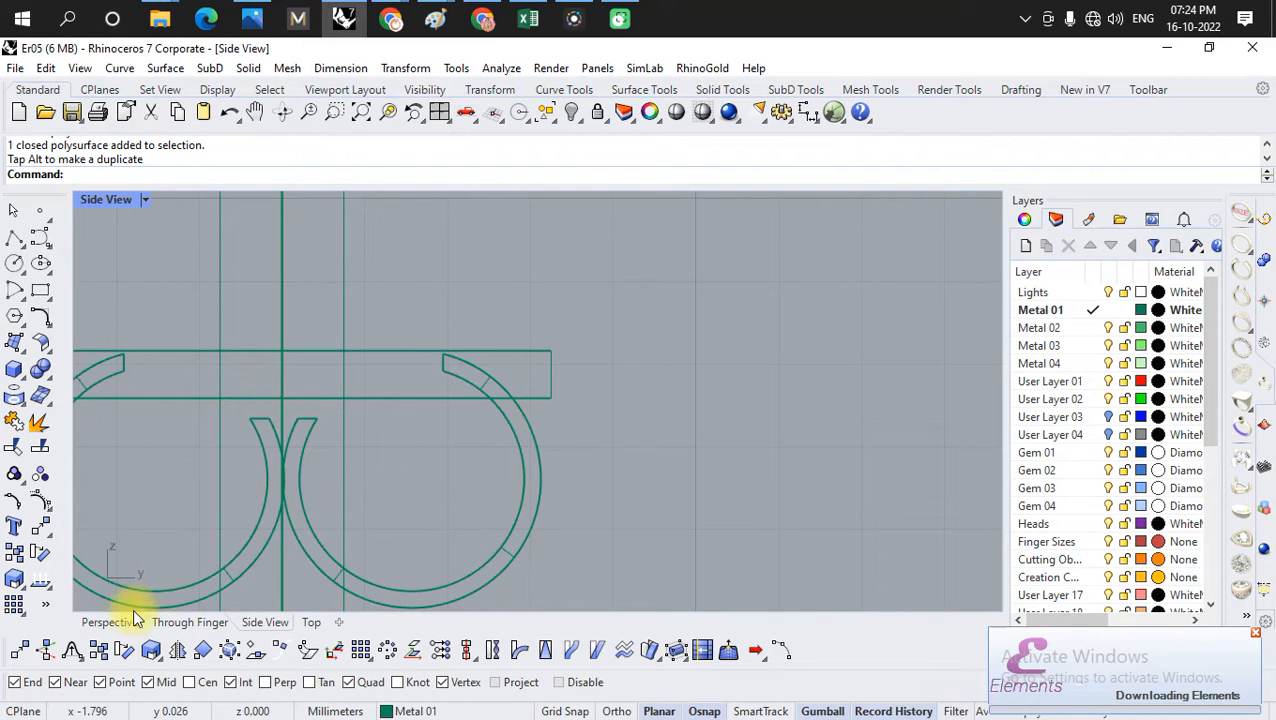
- Examine the two open rings under the disc in perspective and compare them with the loops of the finished reference fitting
click(110, 622)
scroll(362, 447, down, 3)
right_drag(362, 447, 305, 496)
scroll(462, 430, up, 5)
right_drag(462, 428, 331, 497)
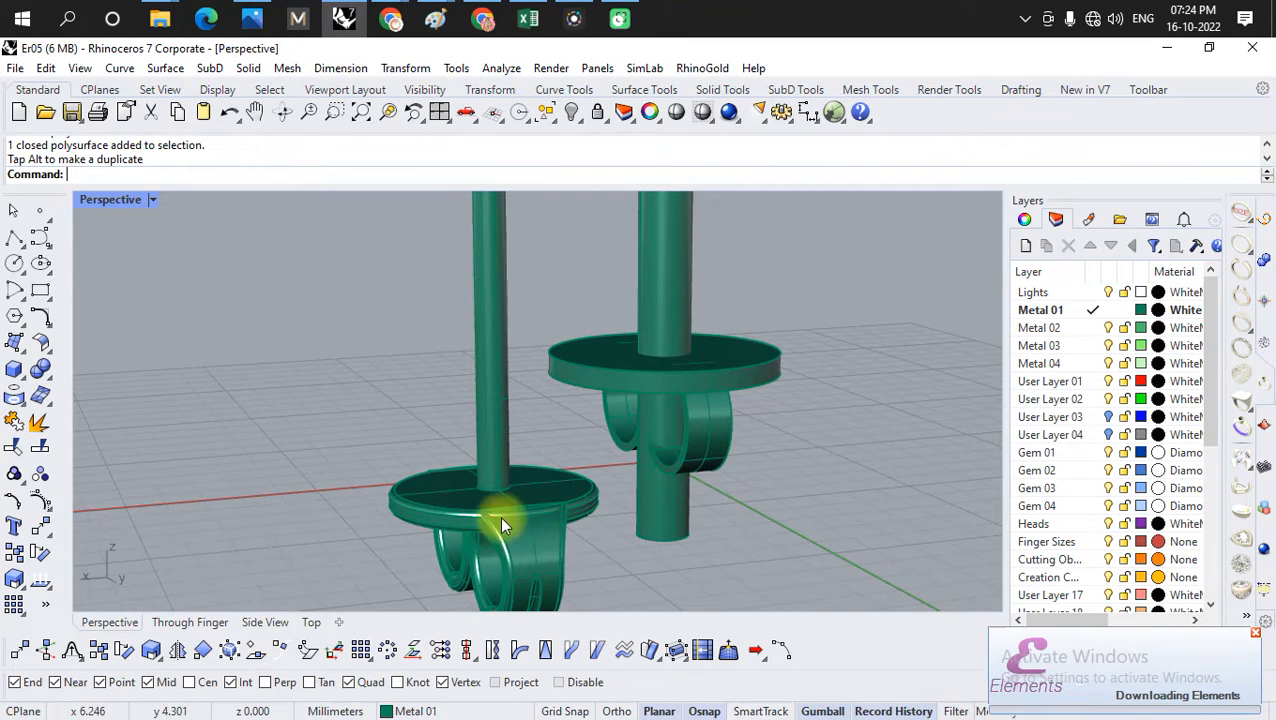
scroll(477, 528, down, 2)
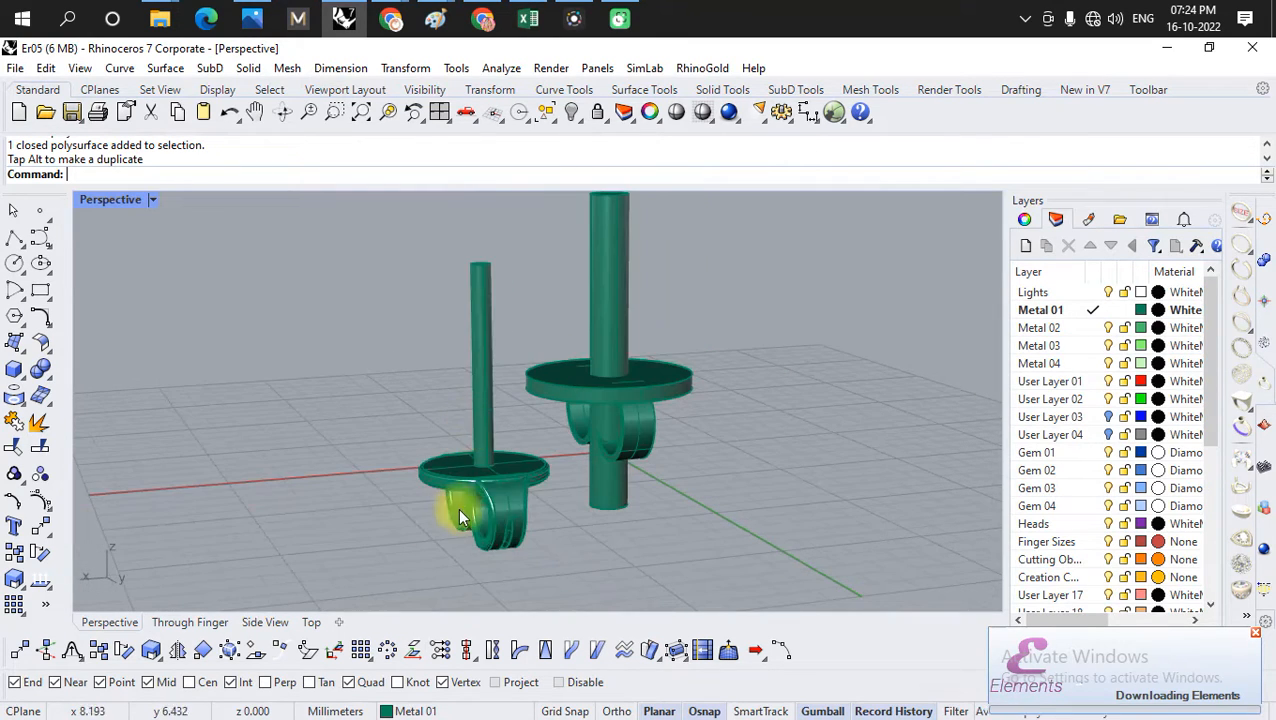
scroll(496, 500, down, 5)
mouse_move(436, 464)
right_down()
mouse_move(409, 466)
mouse_move(418, 453)
right_up()
scroll(425, 450, up, 8)
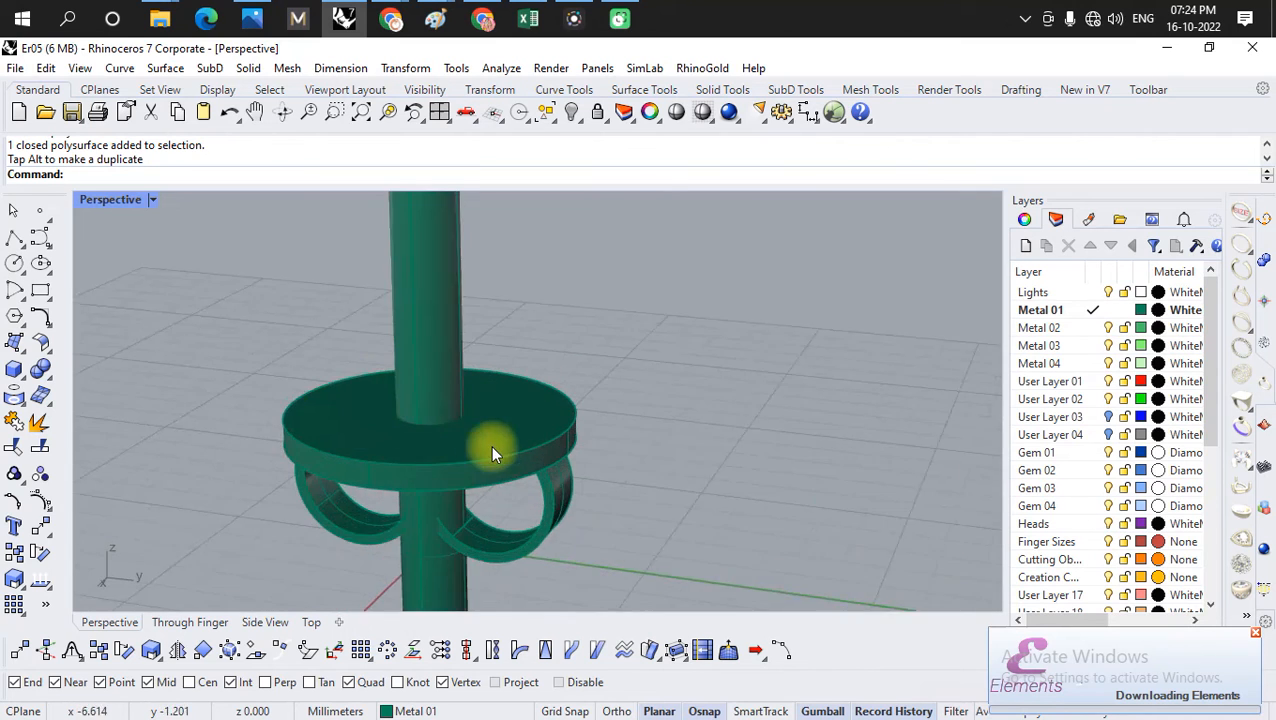
right_drag(595, 525, 541, 511)
scroll(362, 356, down, 5)
scroll(558, 453, up, 6)
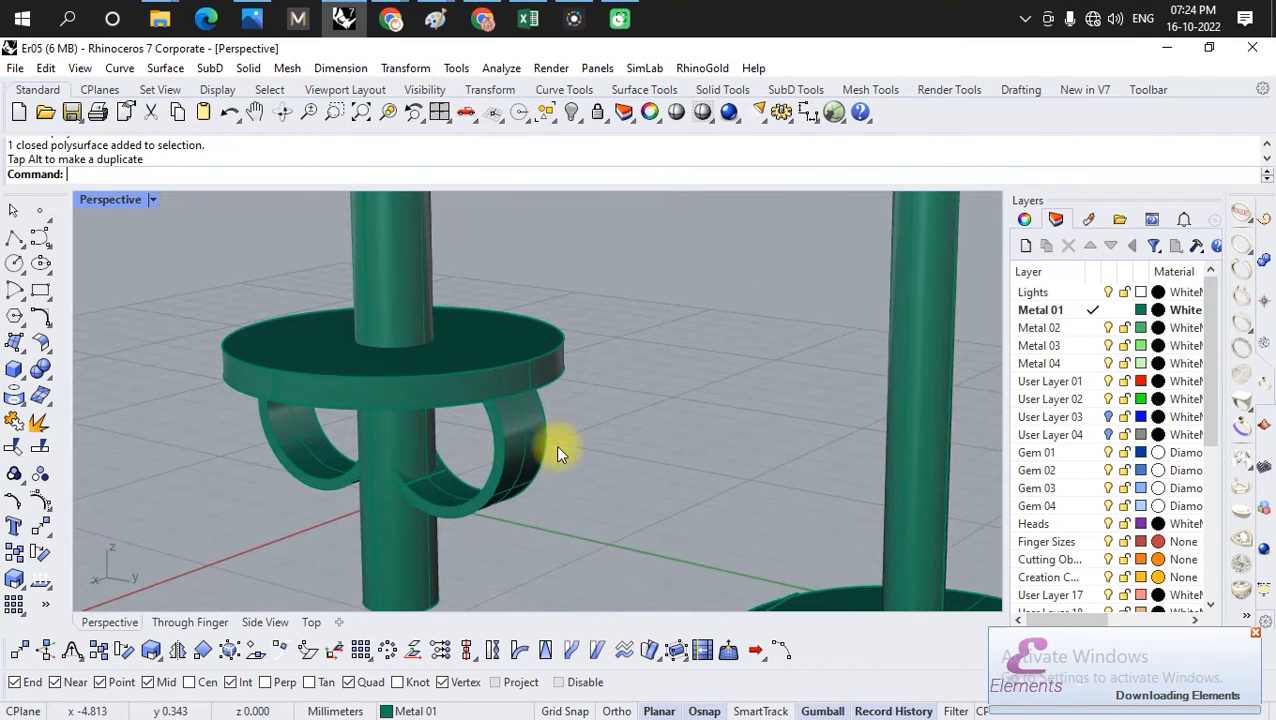
- Hide the two open rings beneath the disc
click(483, 467)
shift+click(273, 464)
scroll(280, 462, down, 5)
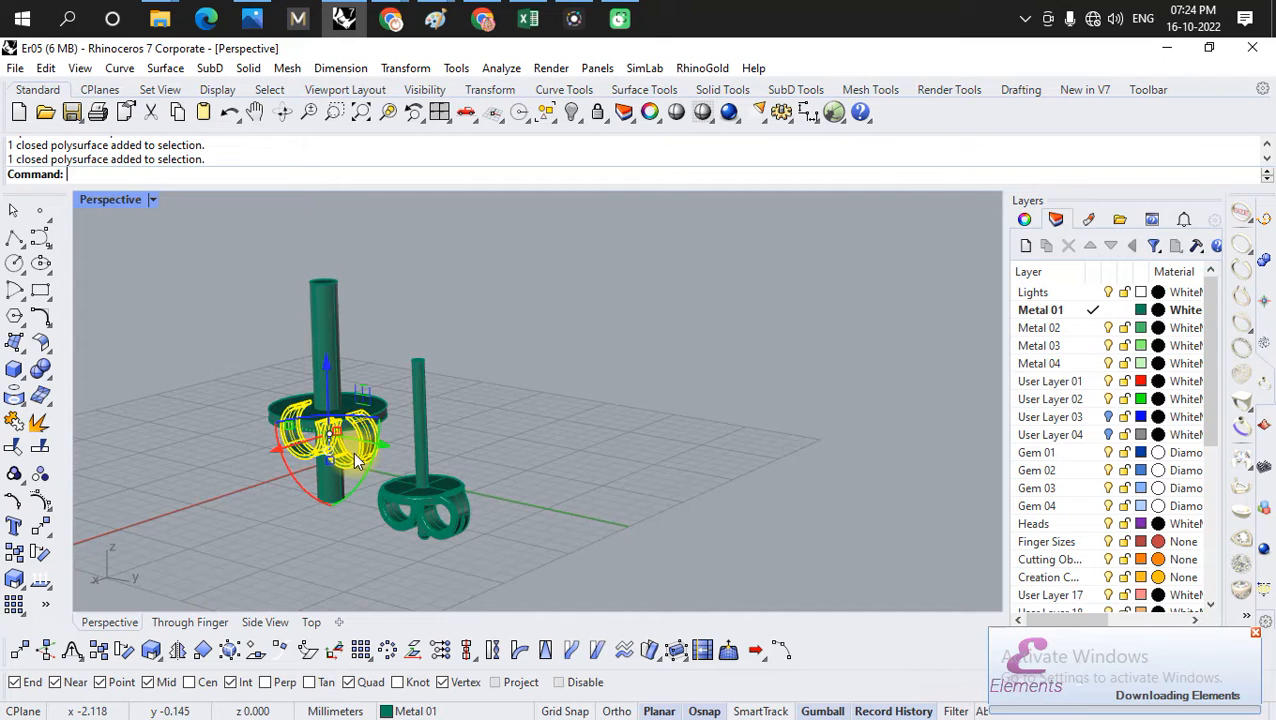
key(ctrl+h)
scroll(242, 541, up, 5)
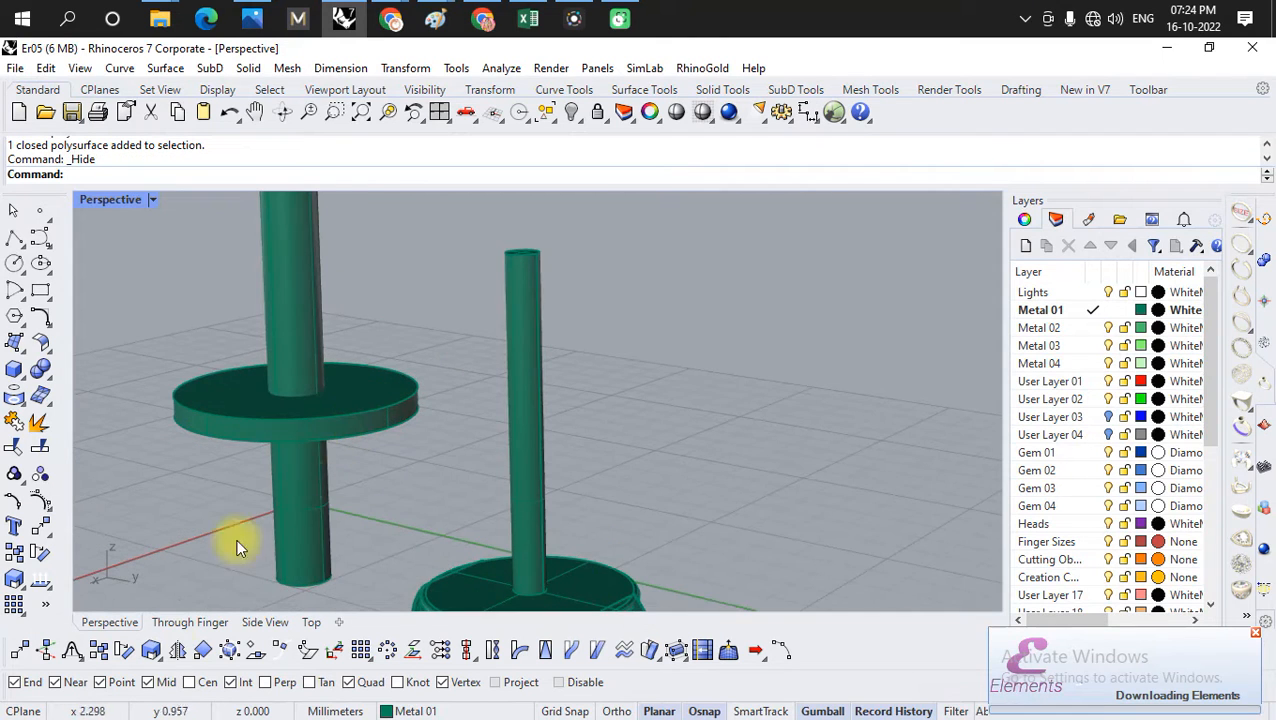
- Draw a circle about 5.3 mm in diameter in the side view, between the post and the reference fitting
click(268, 622)
scroll(364, 416, down, 8)
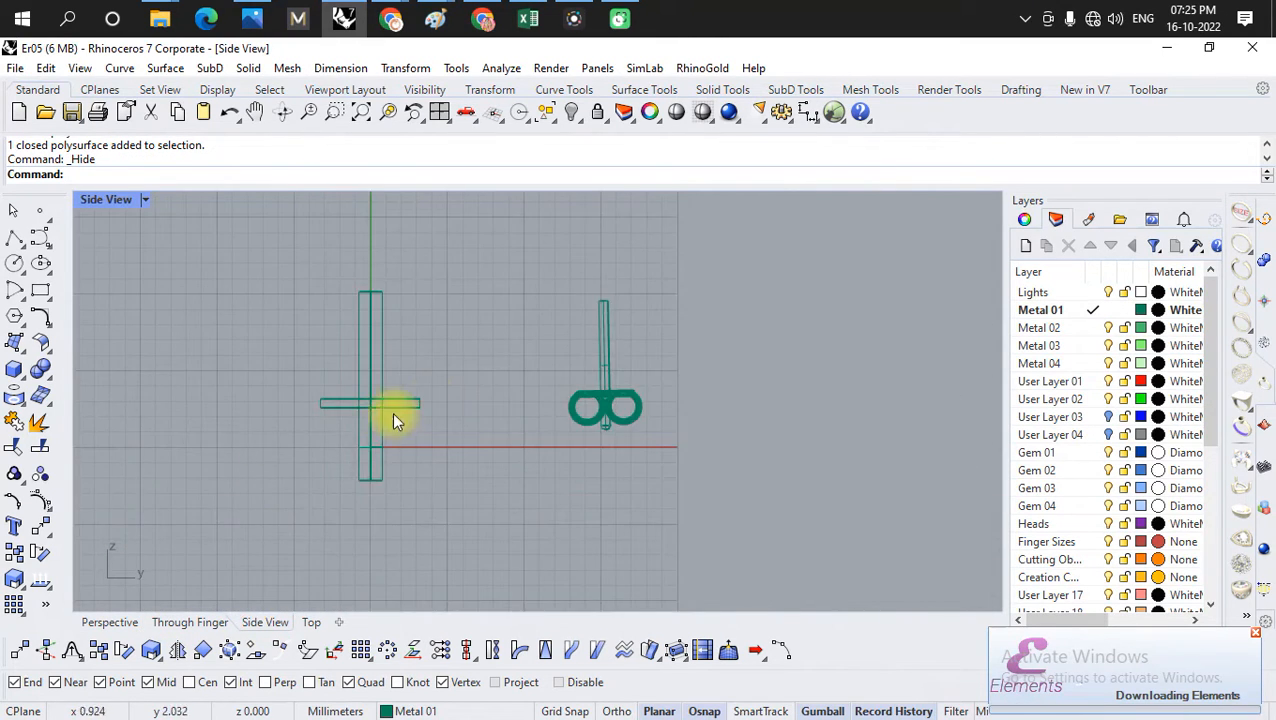
scroll(364, 433, up, 4)
click(17, 262)
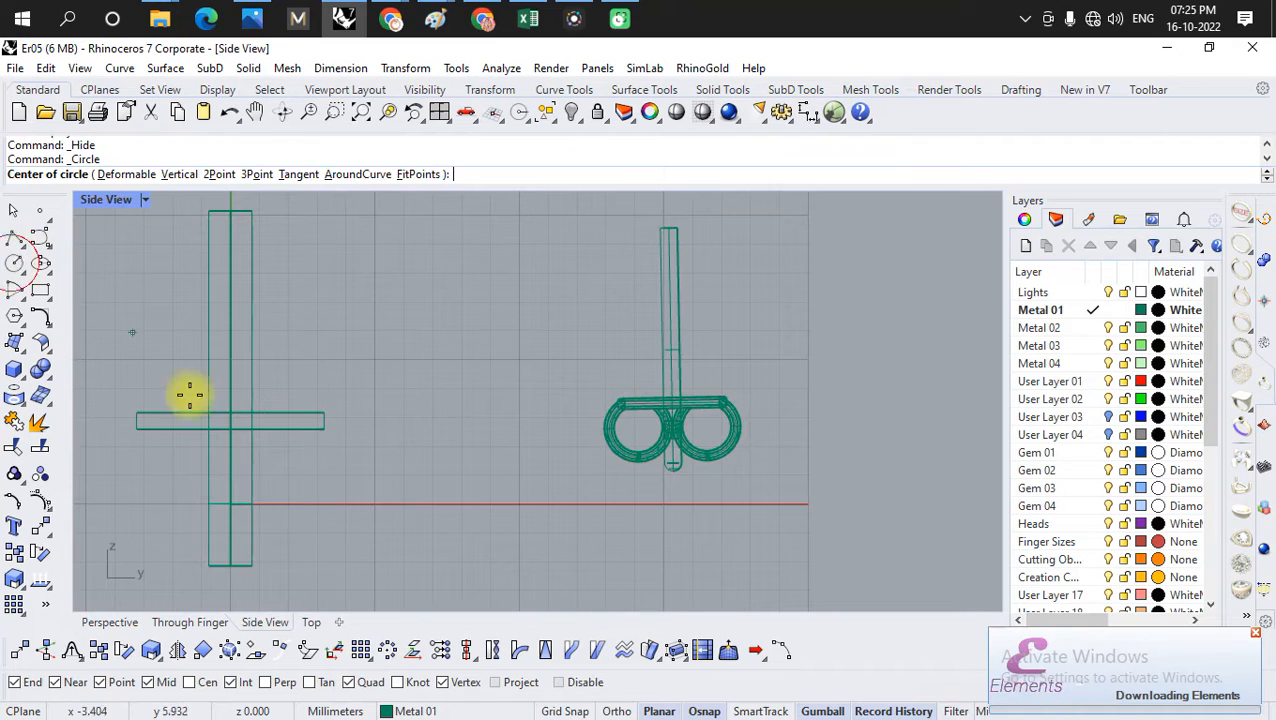
click(437, 451)
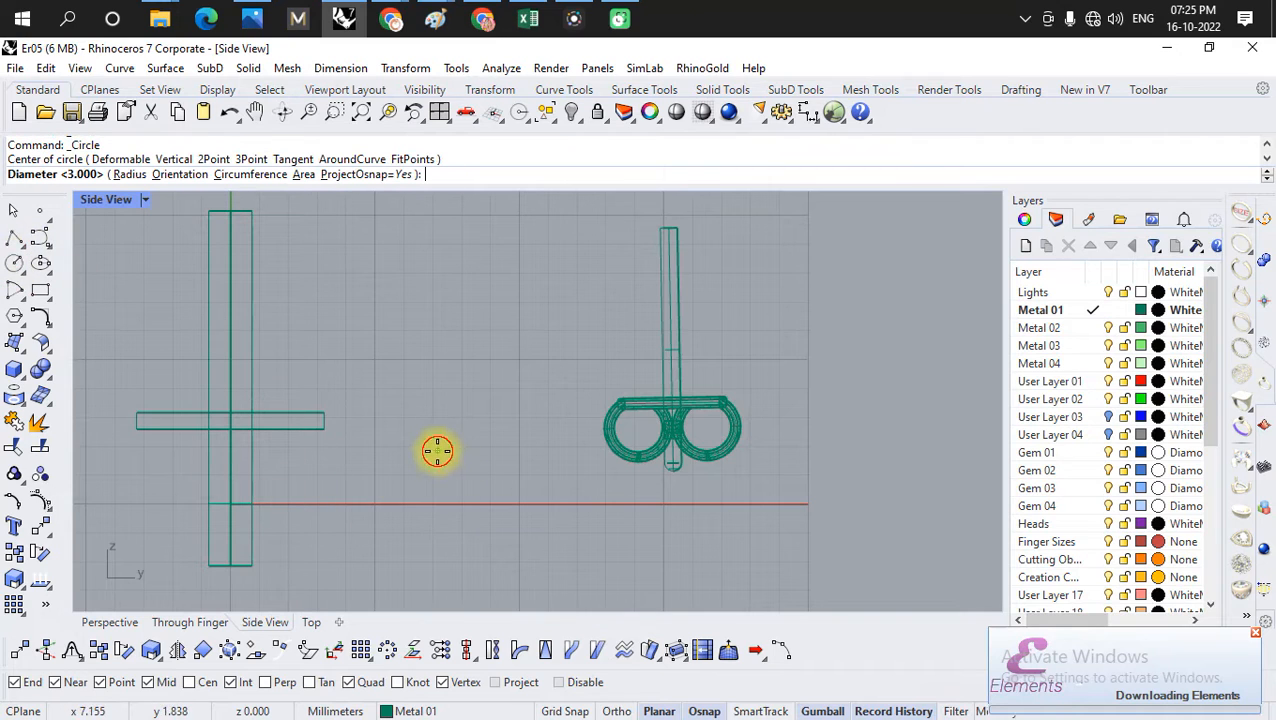
click(470, 511)
scroll(498, 441, up, 2)
- Set the perspective construction plane perpendicular to the new circle with CPlane's Curve option, placing its origin at the circle's top
click(110, 622)
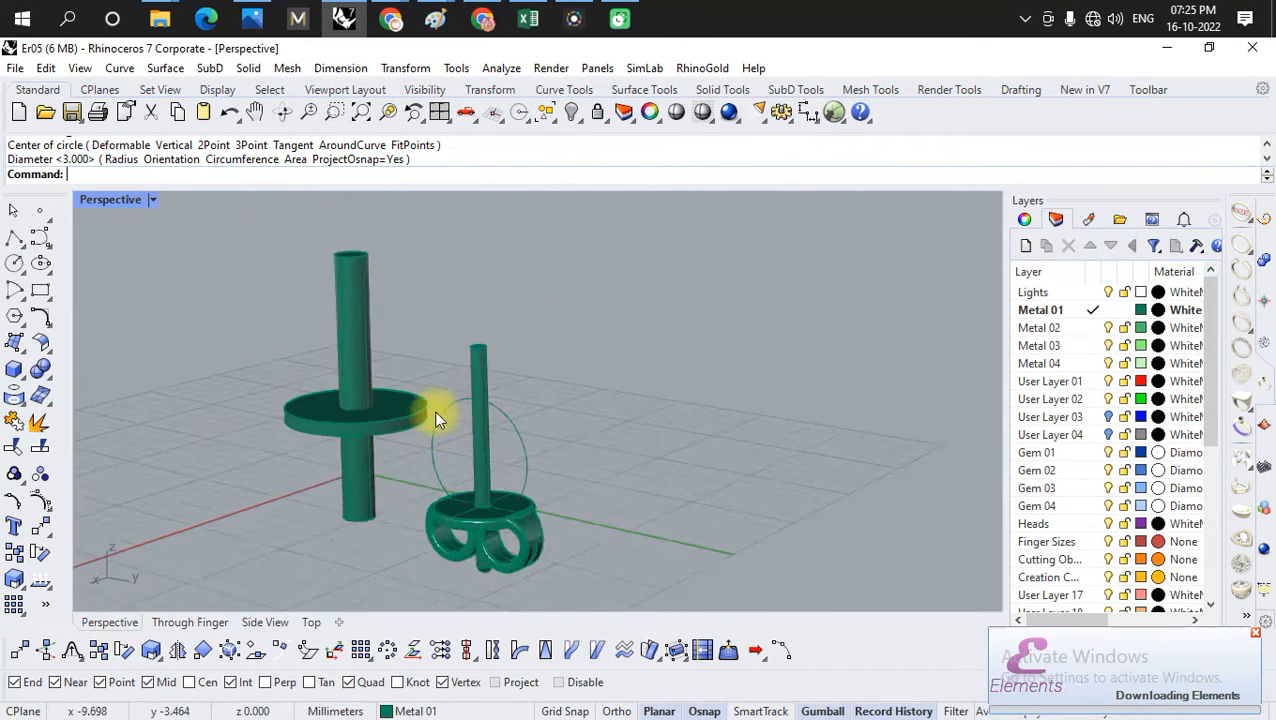
scroll(434, 421, up, 8)
scroll(410, 372, down, 4)
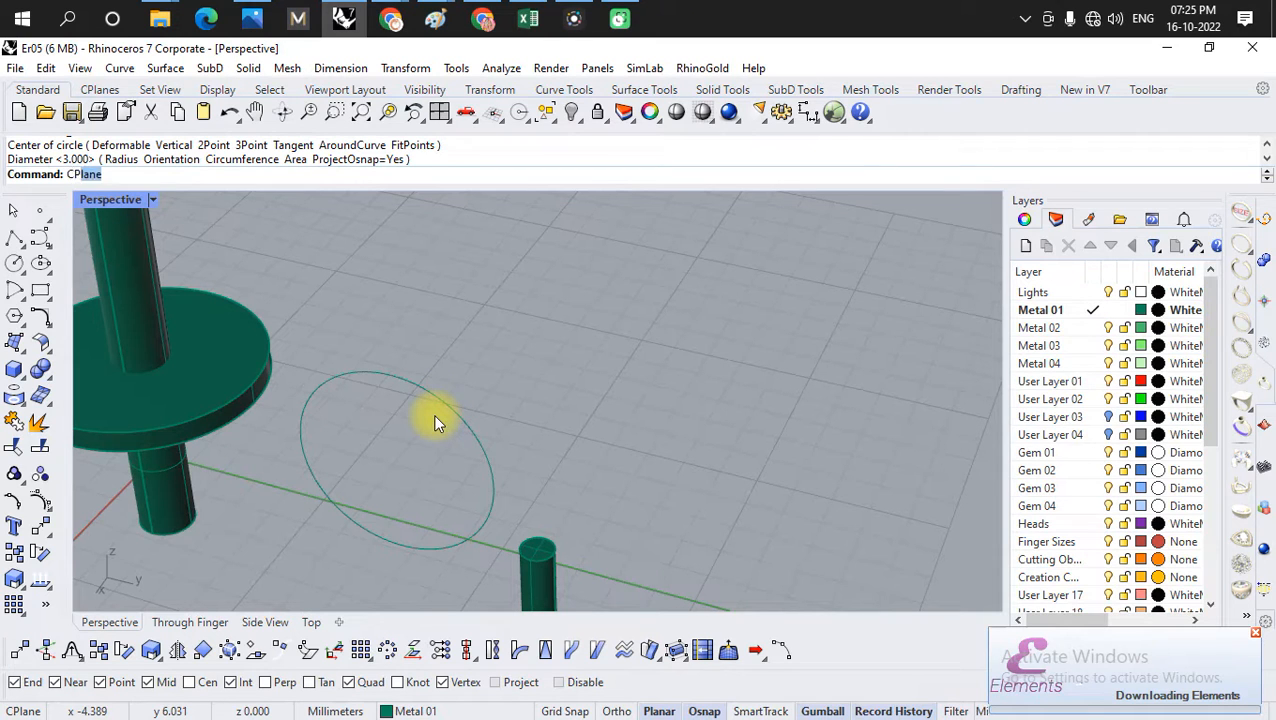
key(Return)
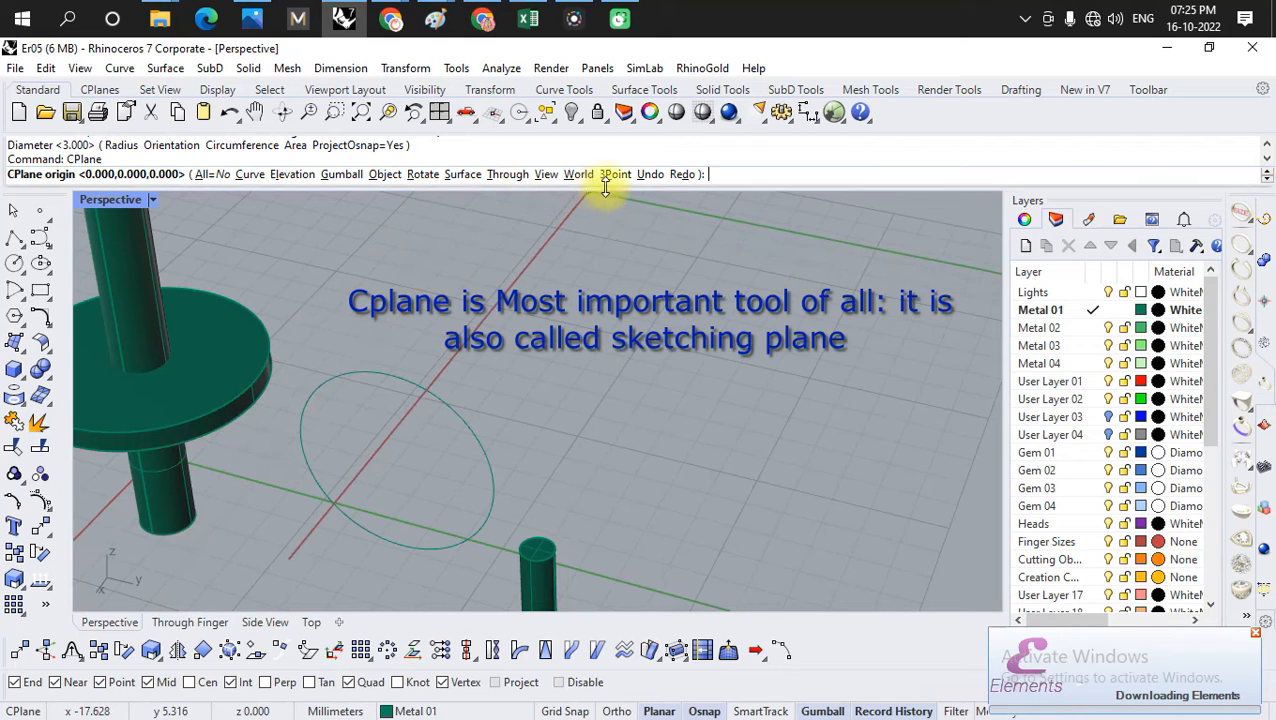
click(252, 176)
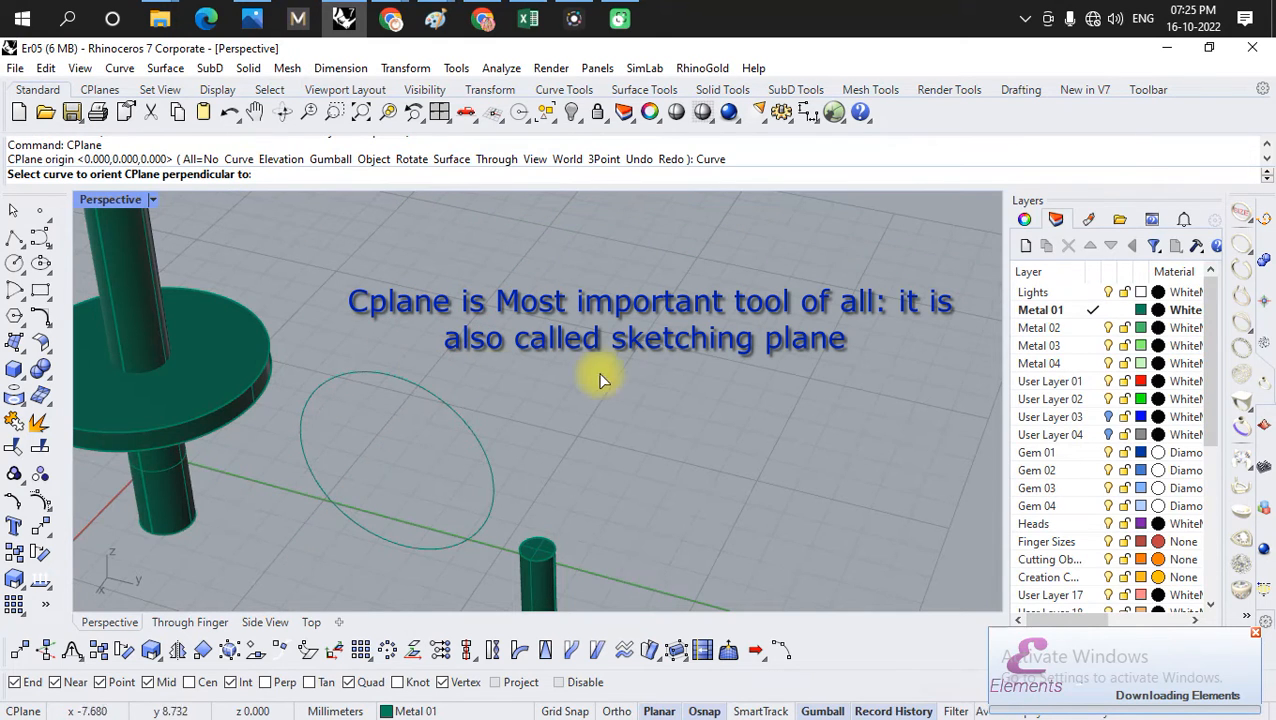
scroll(378, 418, down, 3)
scroll(407, 347, down, 2)
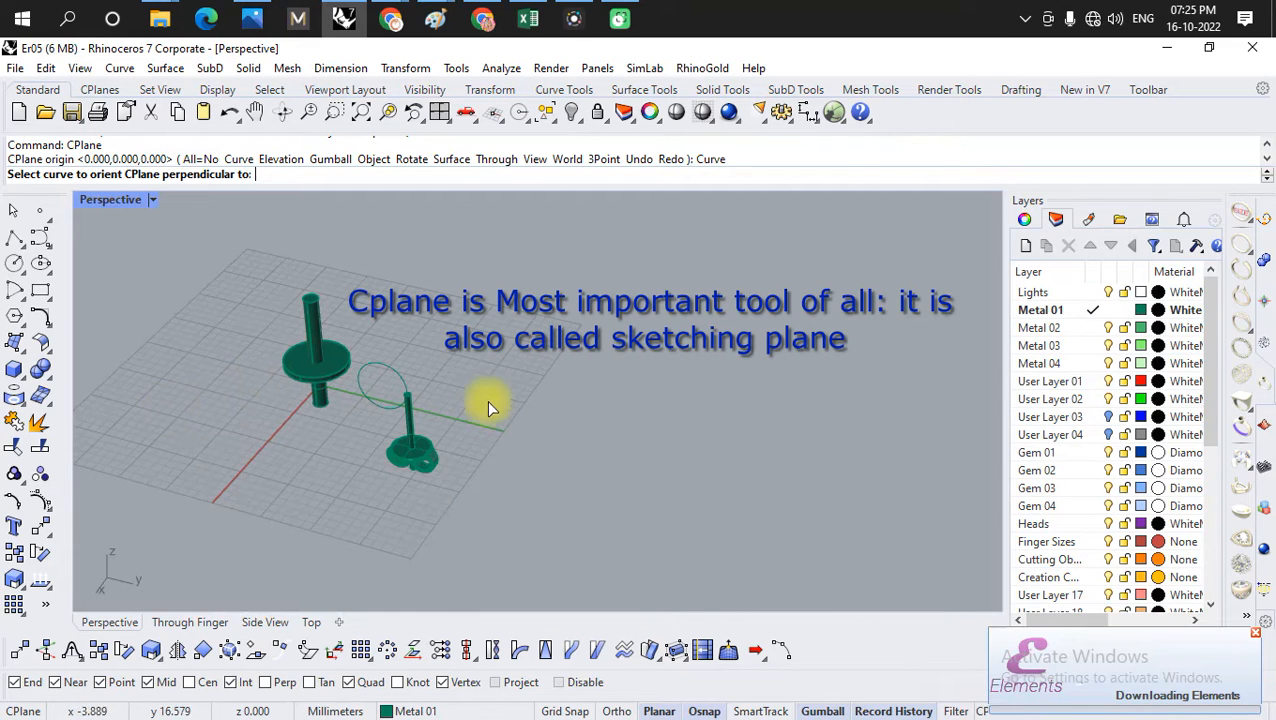
scroll(387, 358, up, 3)
scroll(387, 358, up, 2)
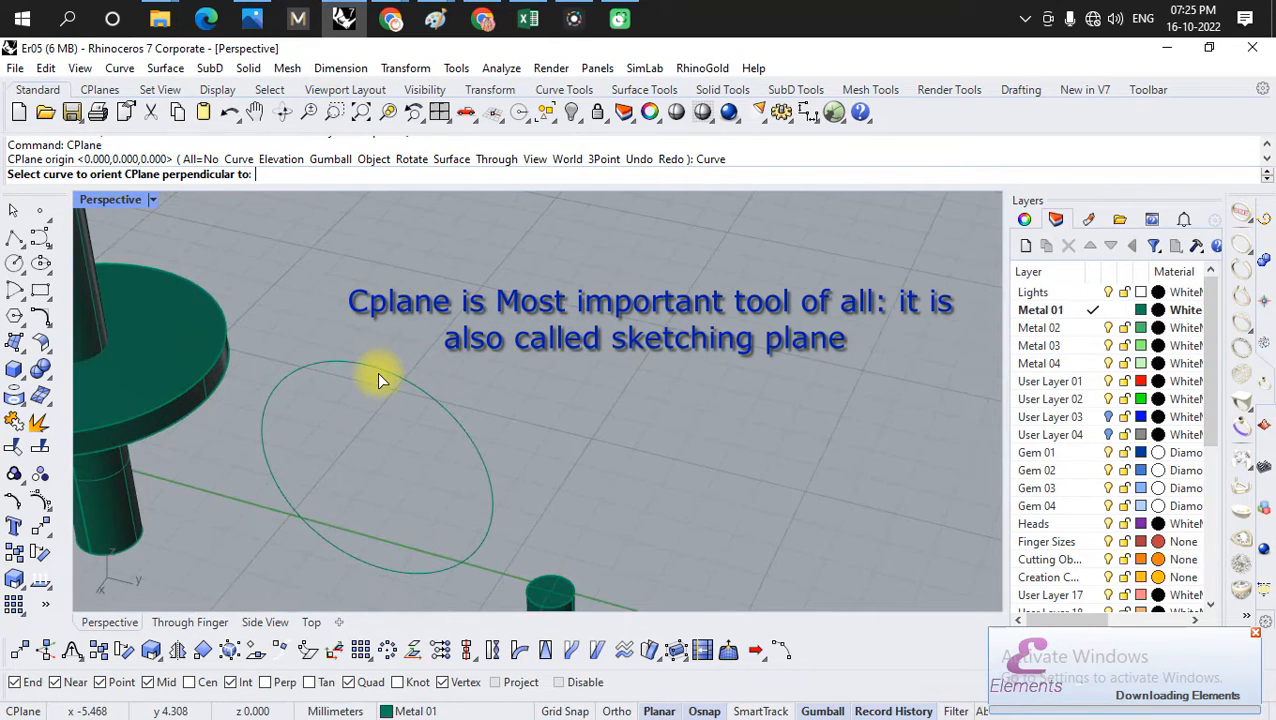
click(383, 368)
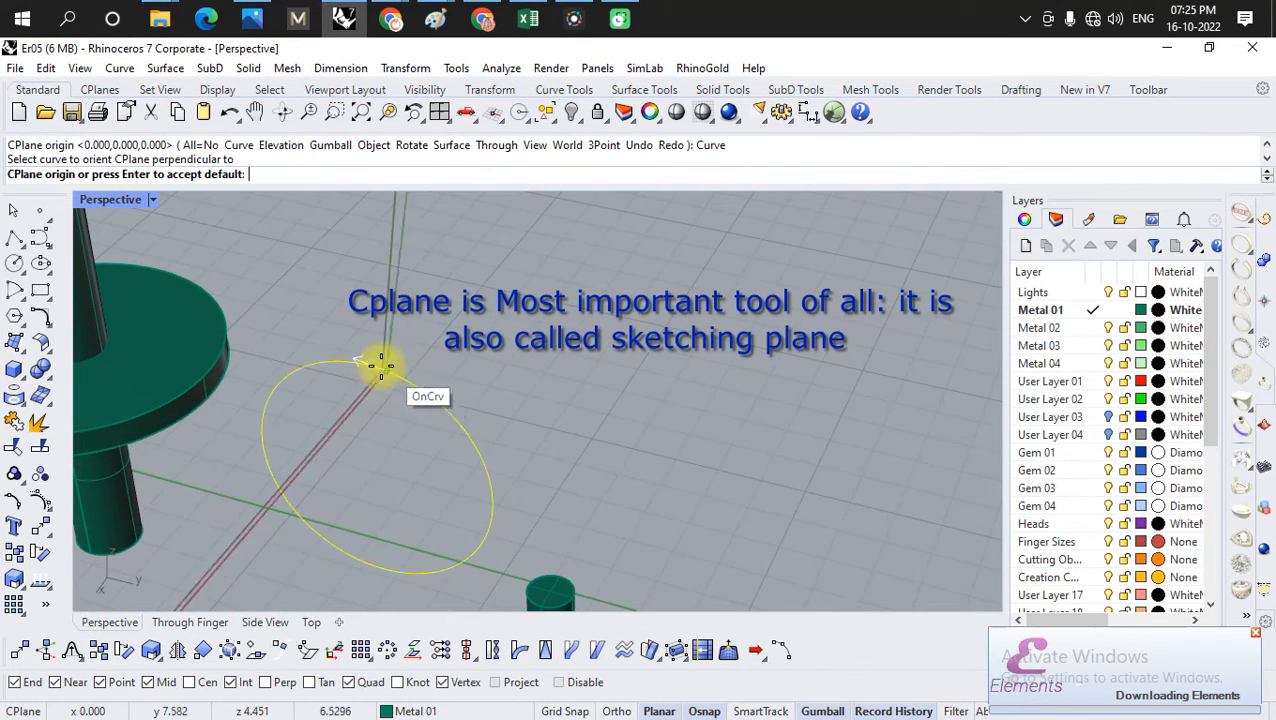
click(353, 362)
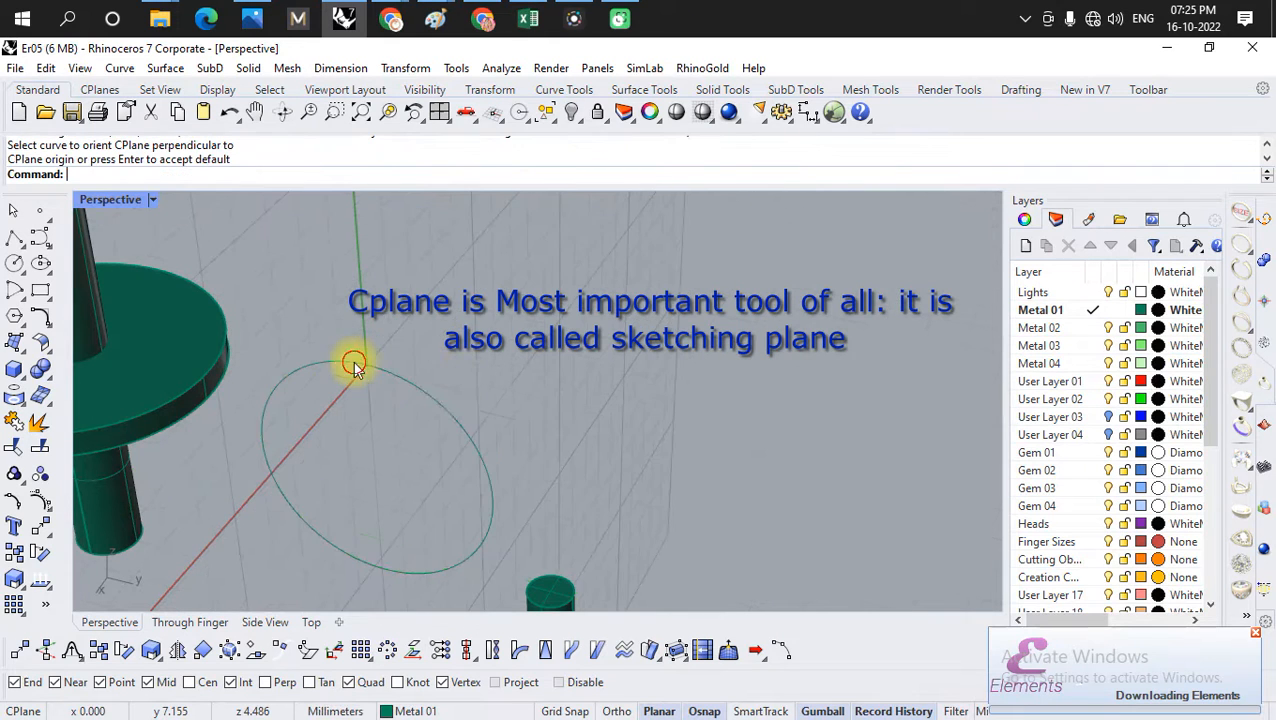
mouse_move(462, 376)
right_down()
mouse_move(470, 444)
mouse_move(288, 404)
mouse_move(456, 370)
right_up()
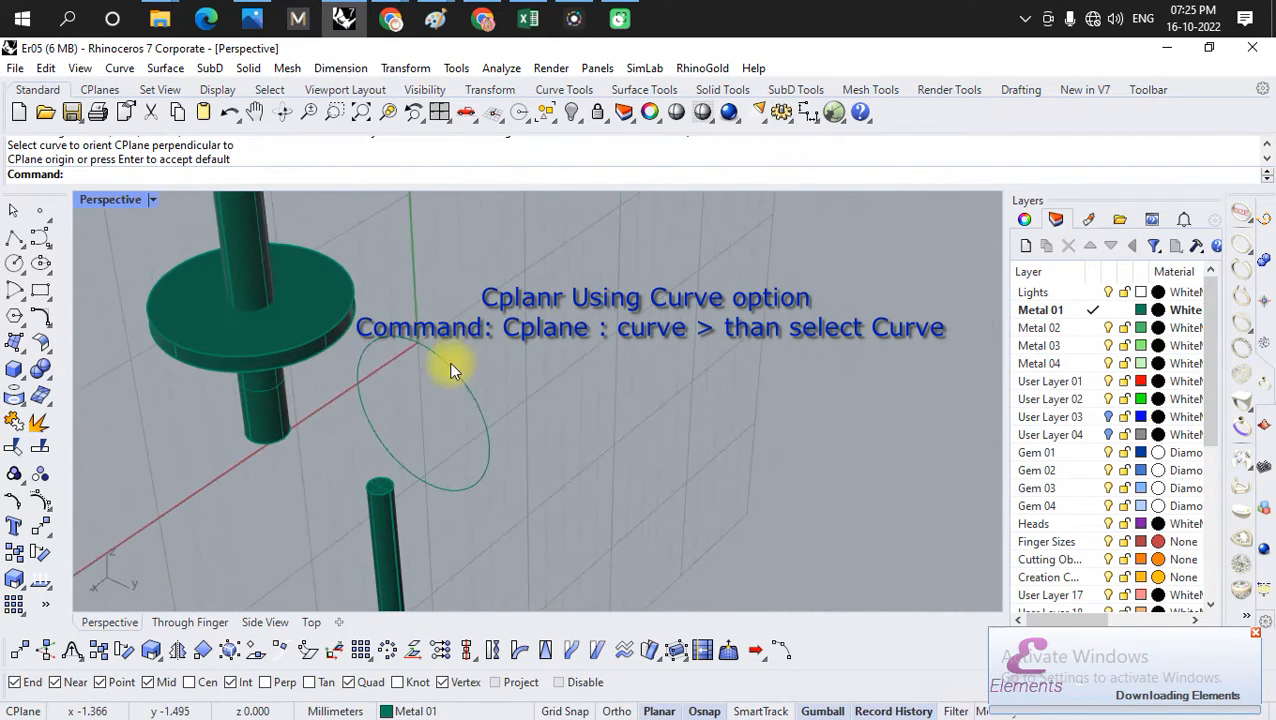
- Draw a small flat rectangle by centre and corner, centred on the construction plane origin 0 at the circle's top
scroll(420, 336, up, 3)
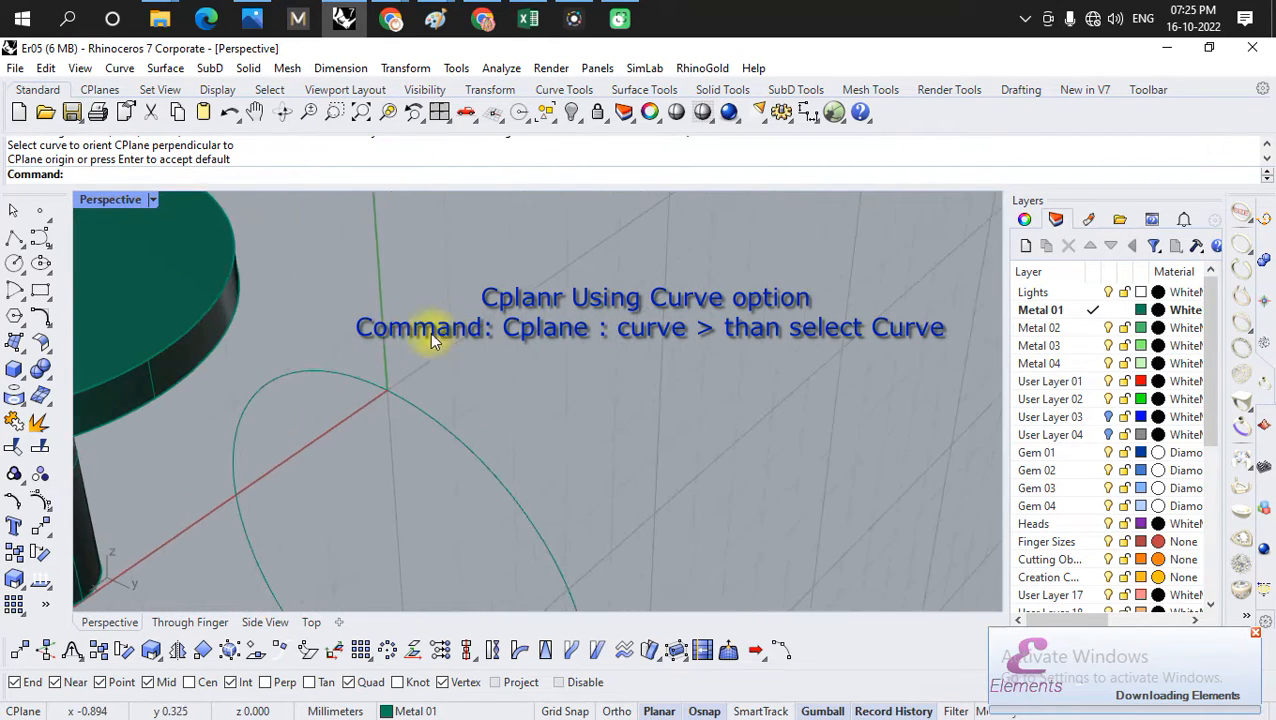
click(15, 262)
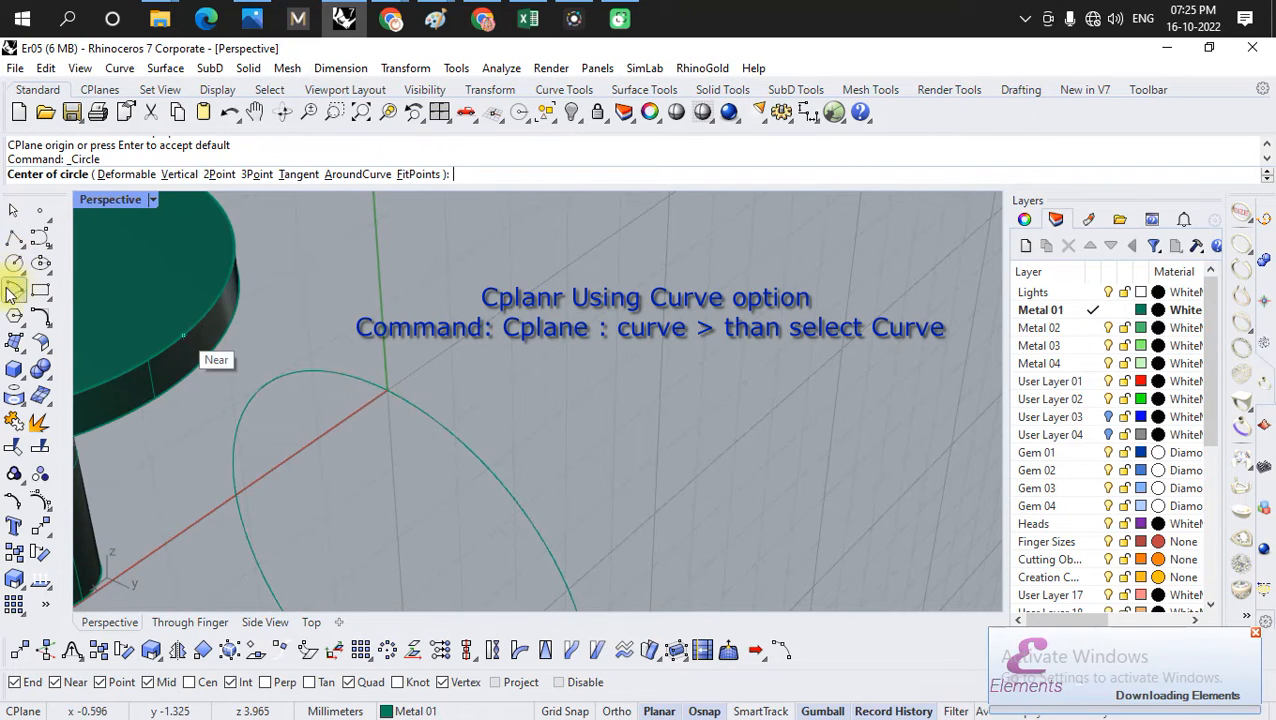
click(42, 292)
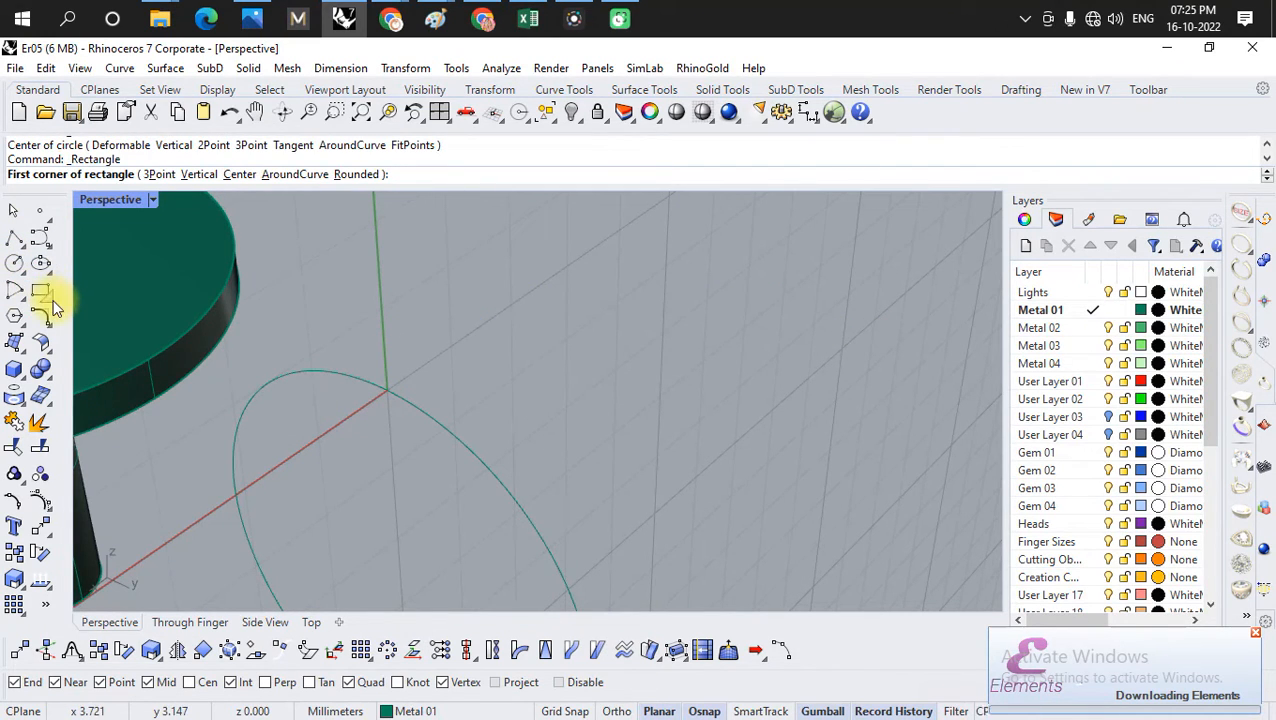
click(45, 293)
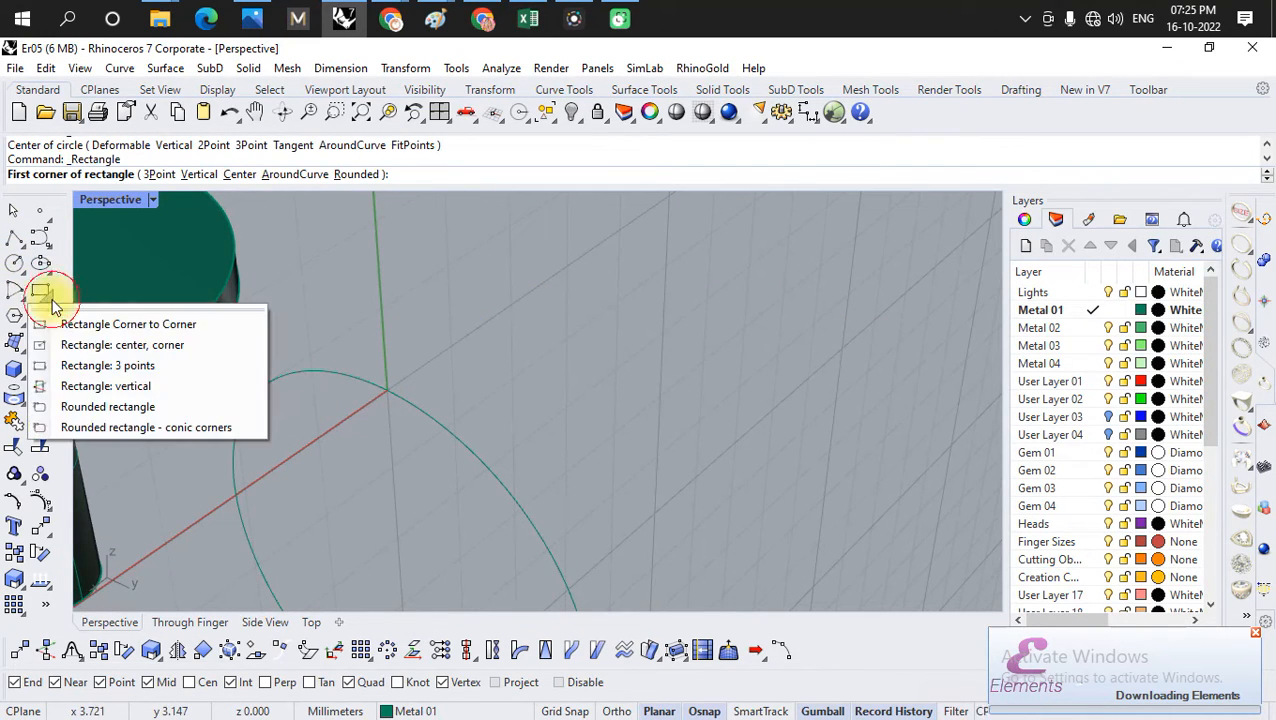
click(128, 346)
text(0)
key(Return)
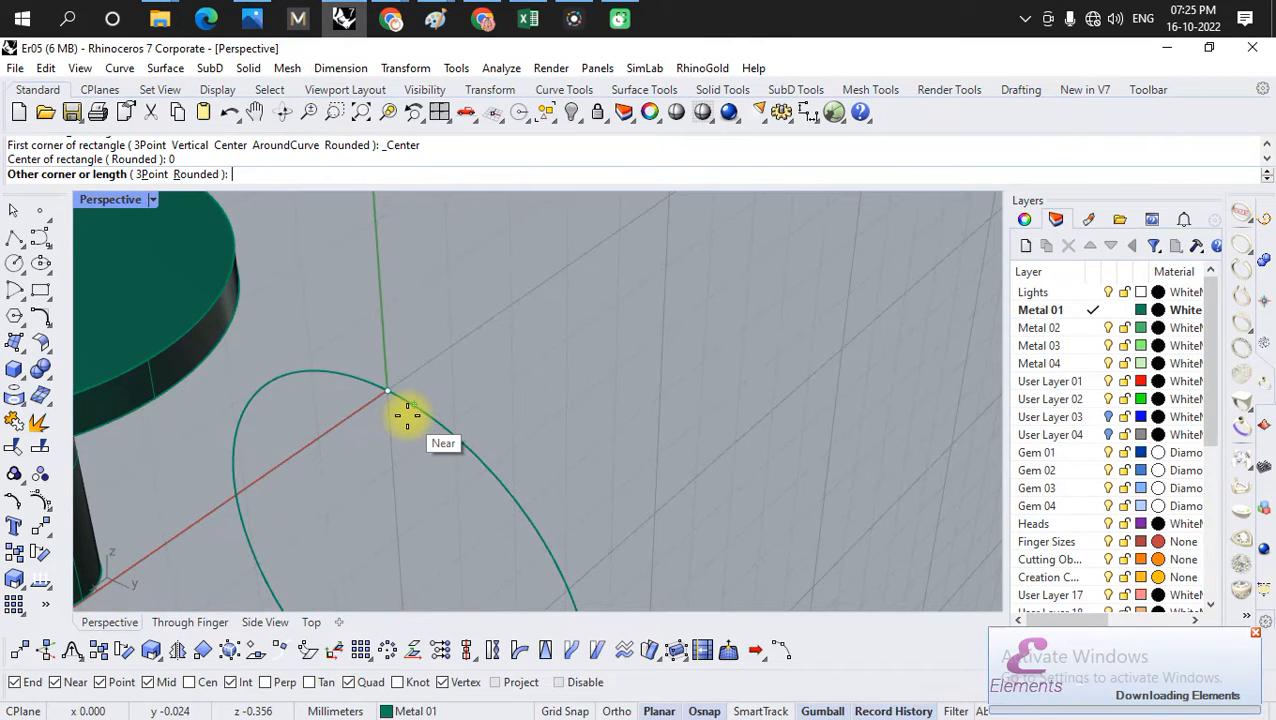
click(453, 366)
- Complete the centred rectangle at the circle's top by placing its other corner
scroll(396, 328, down, 8)
right_drag(388, 329, 437, 379)
scroll(442, 334, down, 13)
scroll(431, 359, up, 15)
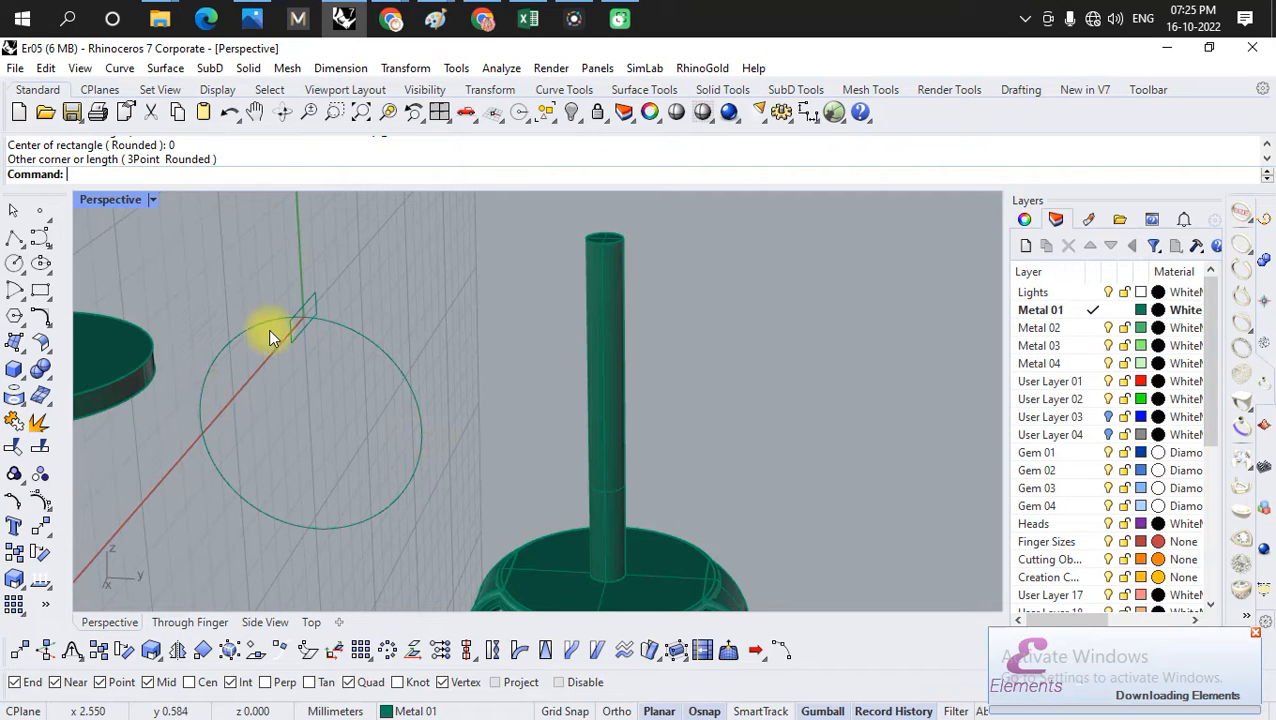
- Set the construction plane perpendicular to the circle with CPlane's Curve option, placing its origin at the side quadrant nearest the reference fitting
right_drag(424, 418, 419, 354)
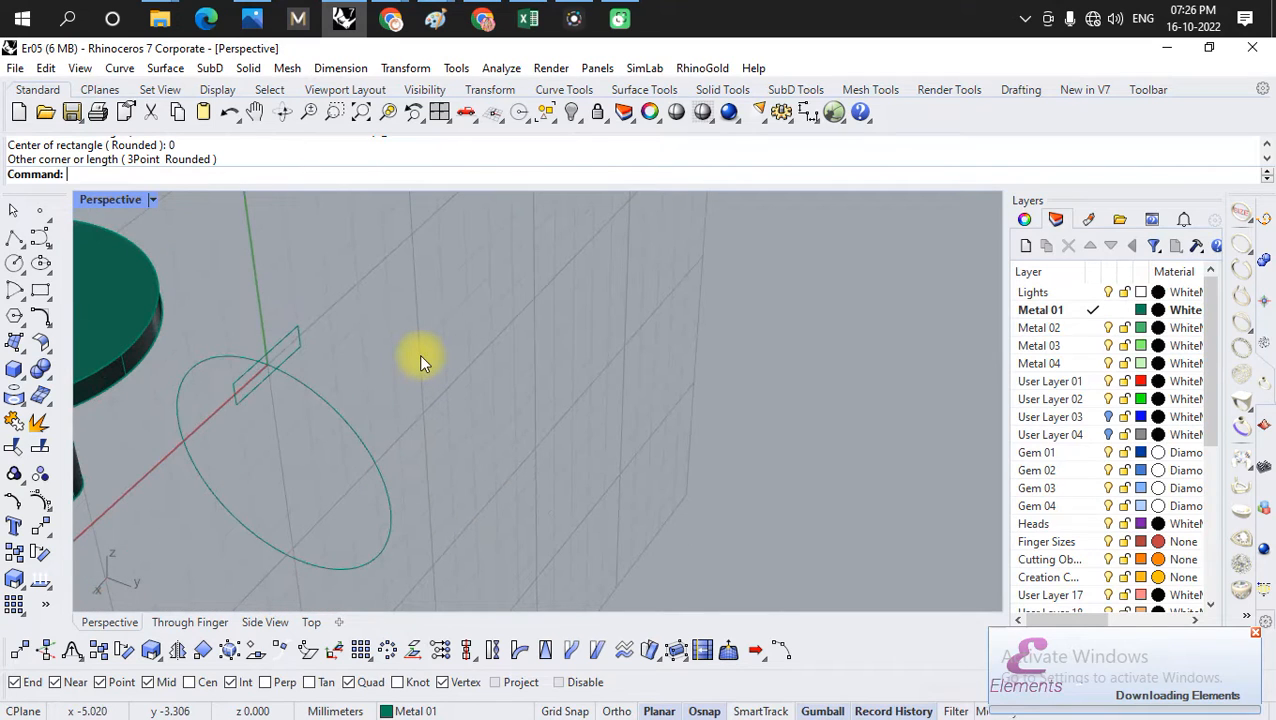
key(Return)
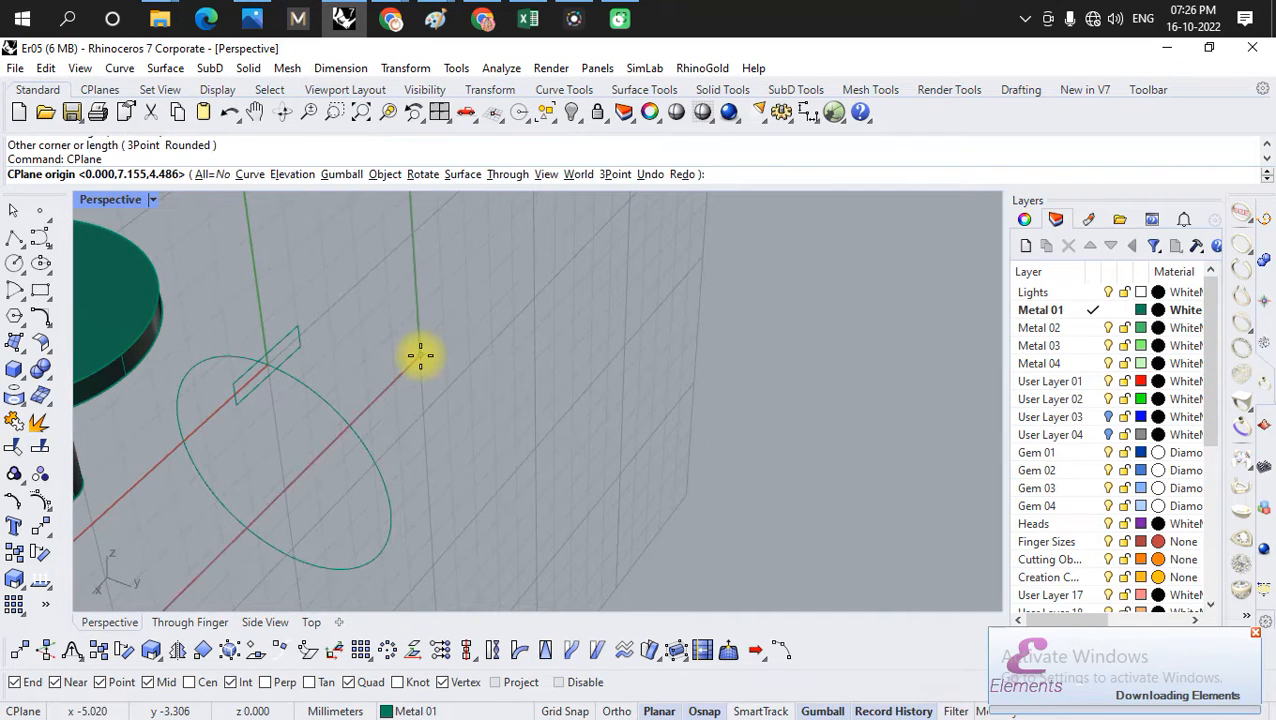
click(250, 175)
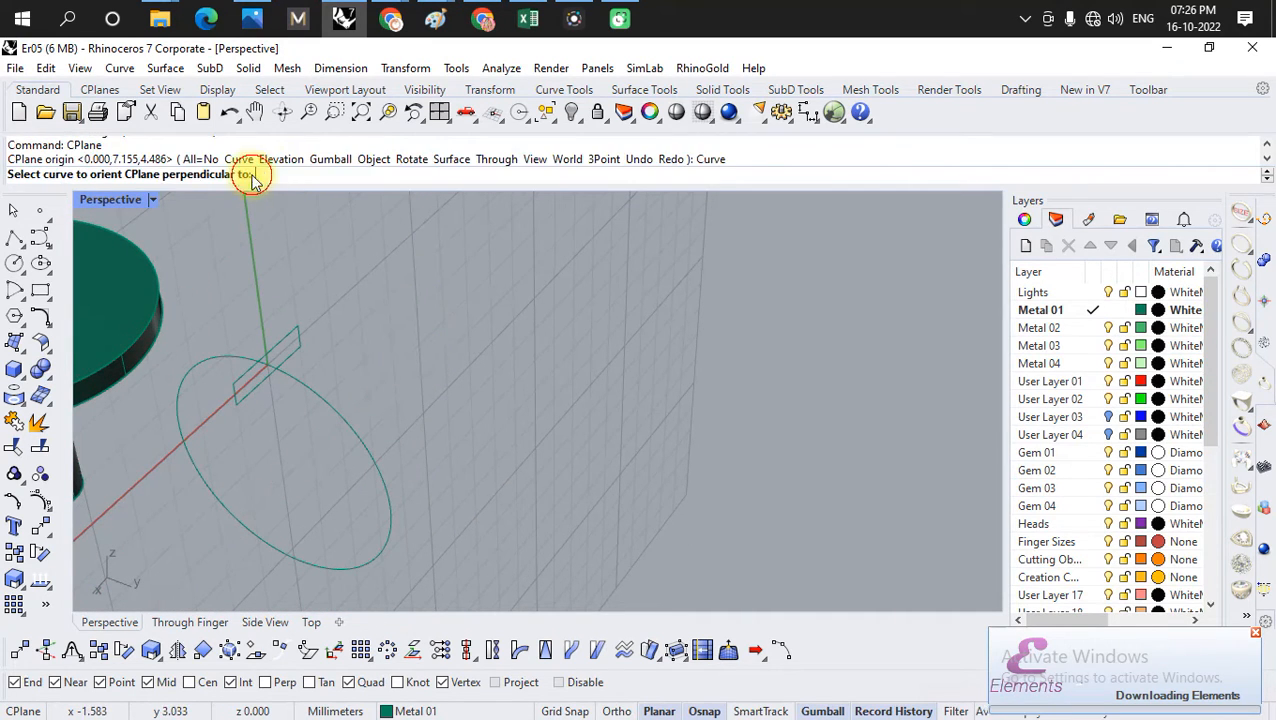
click(387, 501)
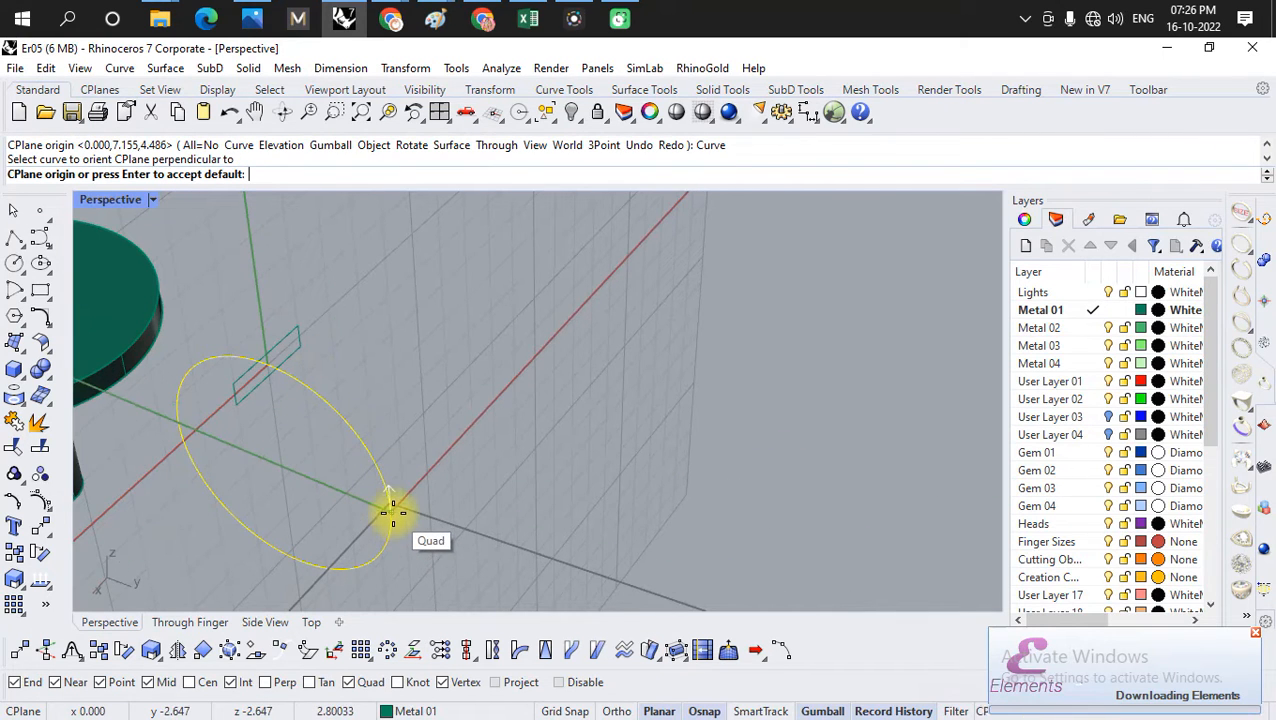
click(390, 513)
- Draw a smaller rectangle about 0.6 mm by 0.24 mm, centred on the construction plane origin 0 at the circle's side quadrant
right_drag(500, 460, 246, 407)
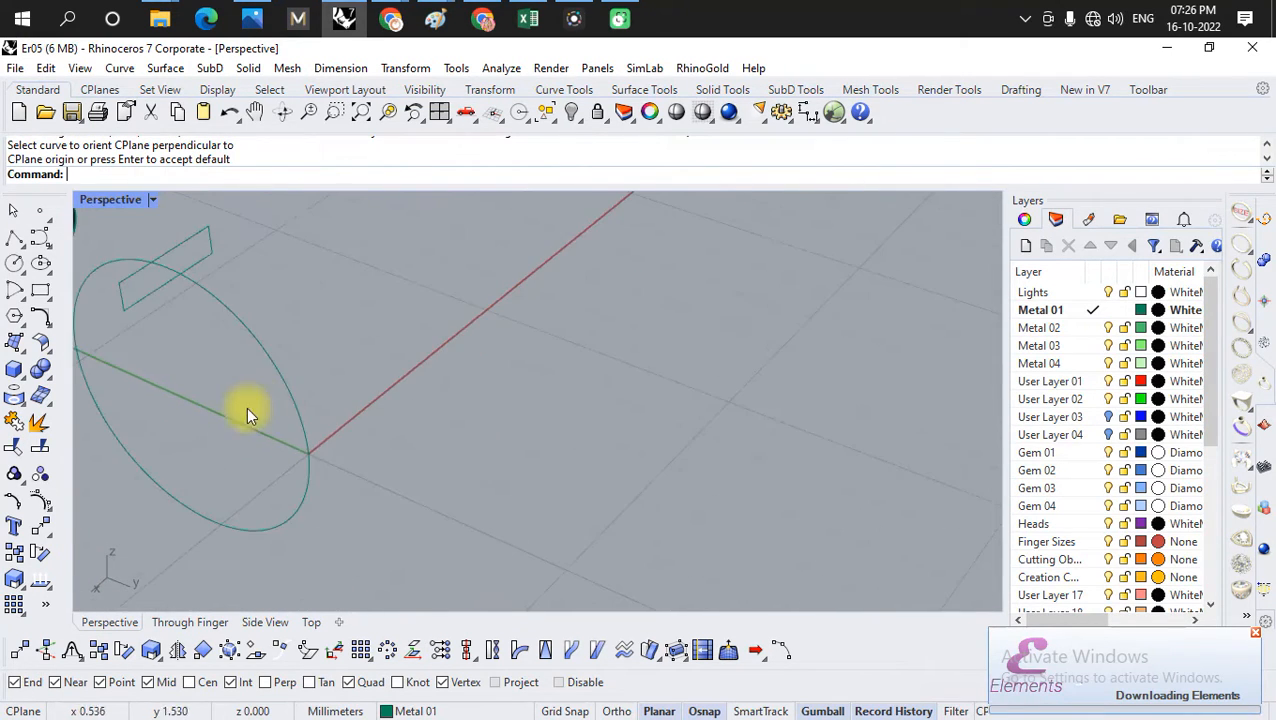
click(44, 298)
click(150, 341)
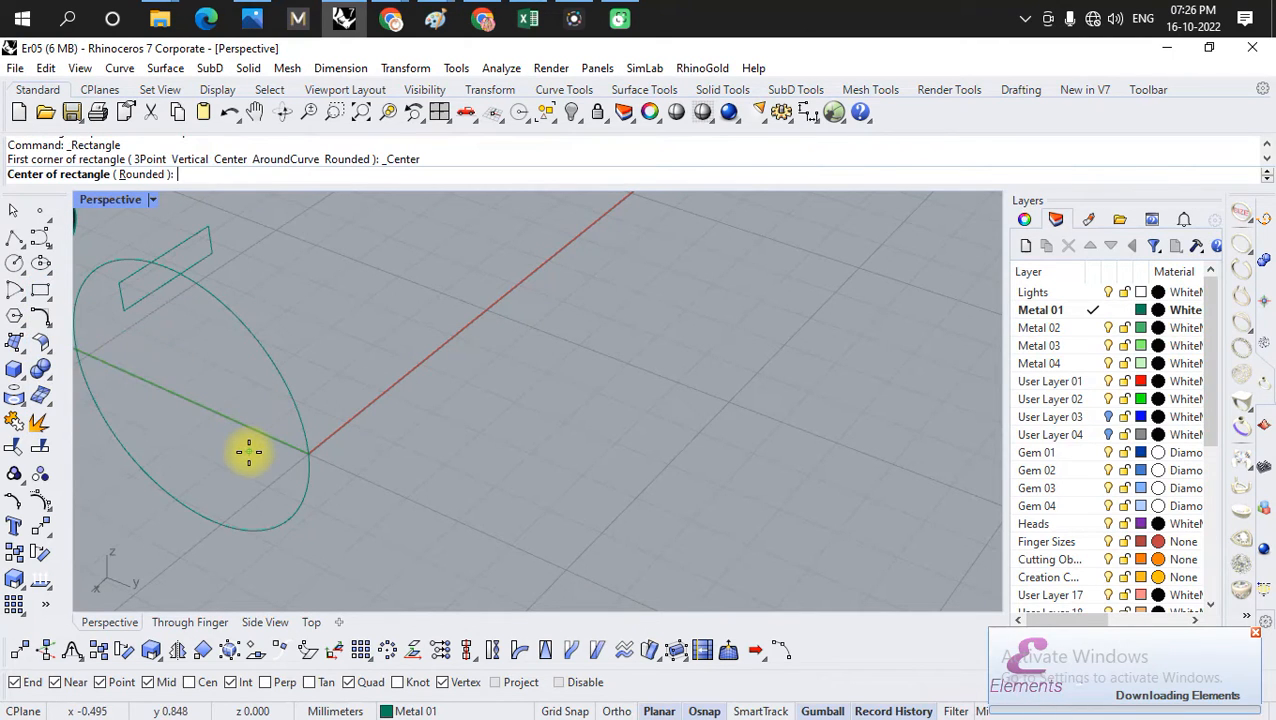
text(0)
key(Return)
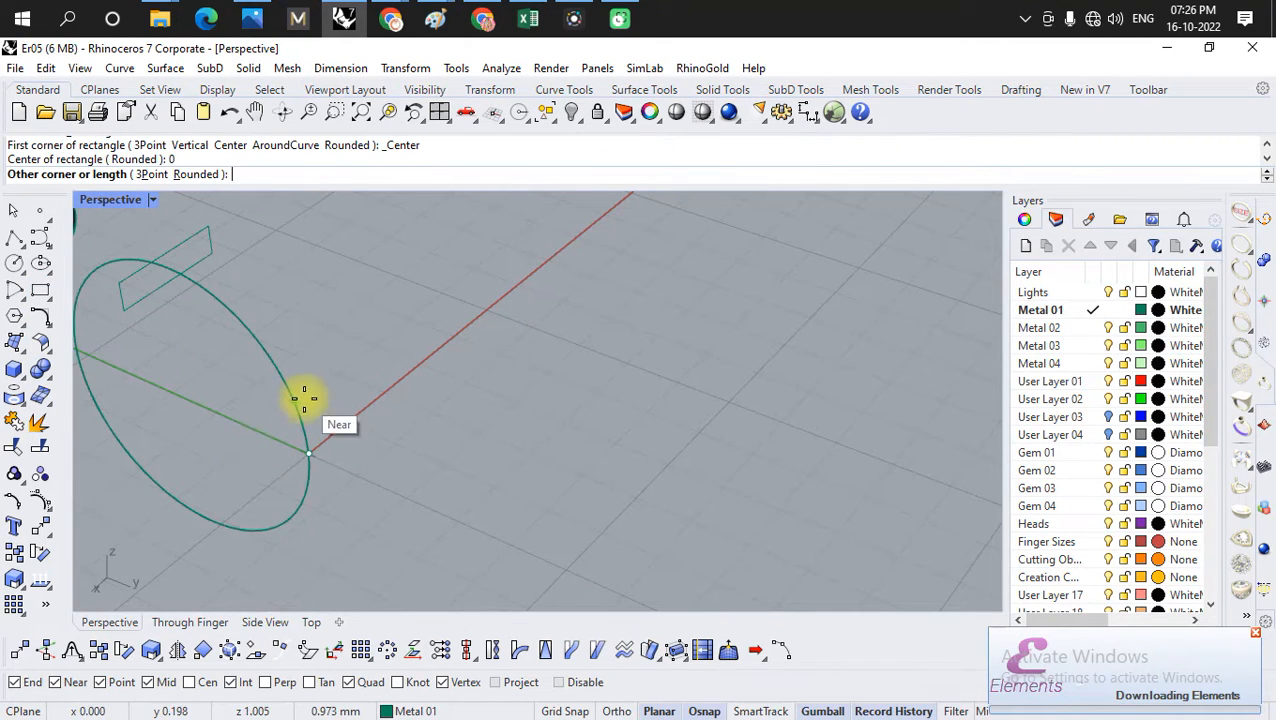
scroll(335, 438, up, 2)
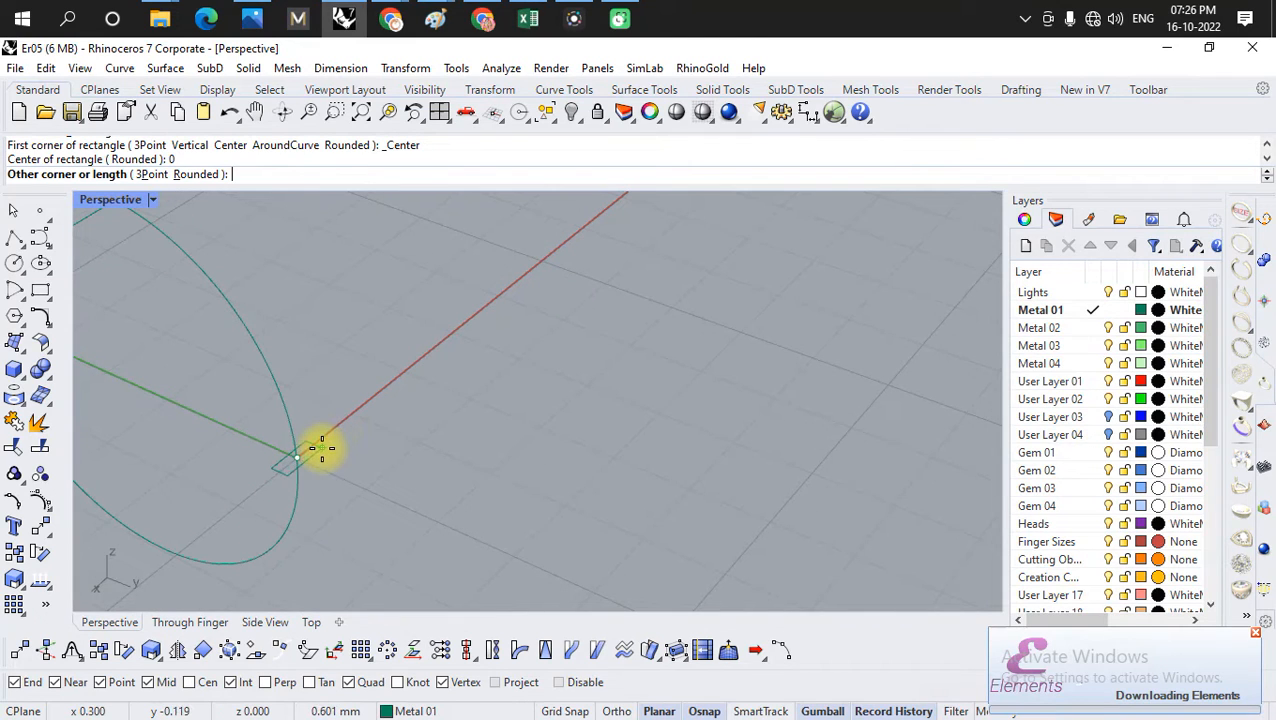
click(322, 450)
scroll(360, 436, down, 2)
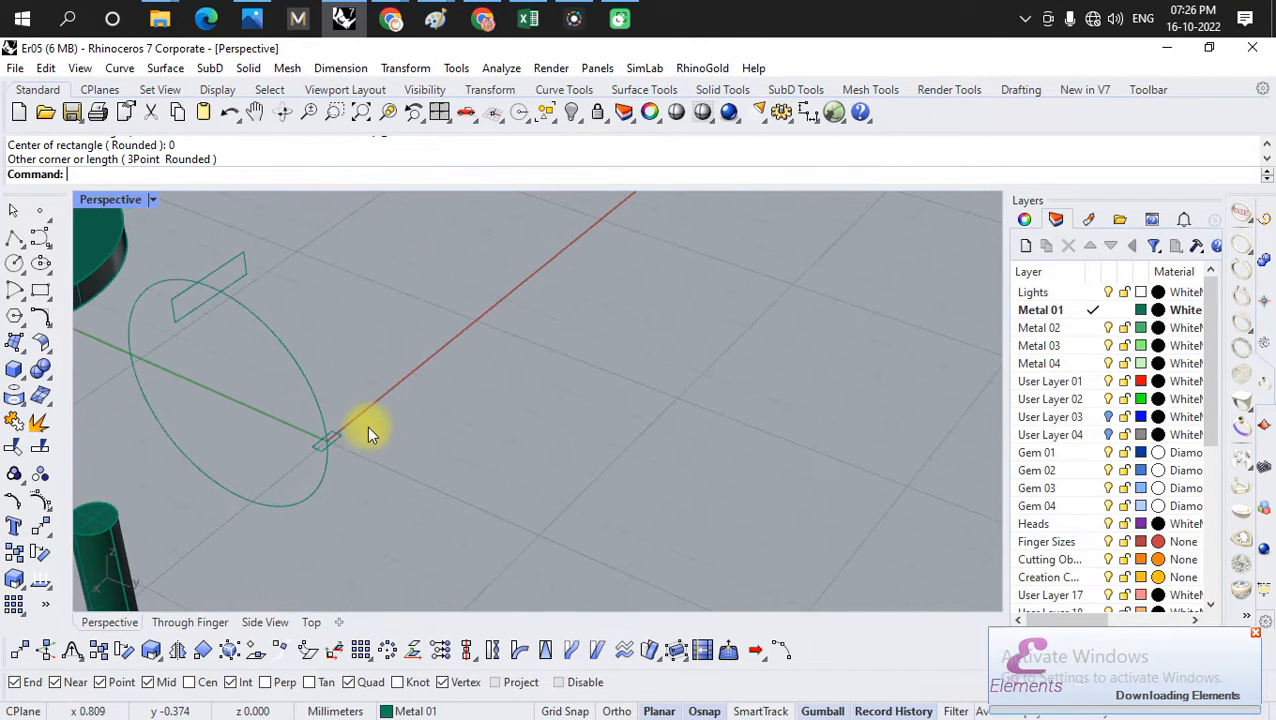
- Mirror a copy of the small rectangle to the circle's opposite side, using the circle's top and bottom quadrants as the mirror line
click(339, 444)
right_drag(333, 447, 315, 306)
text(mirror)
key(Return)
scroll(256, 397, up, 4)
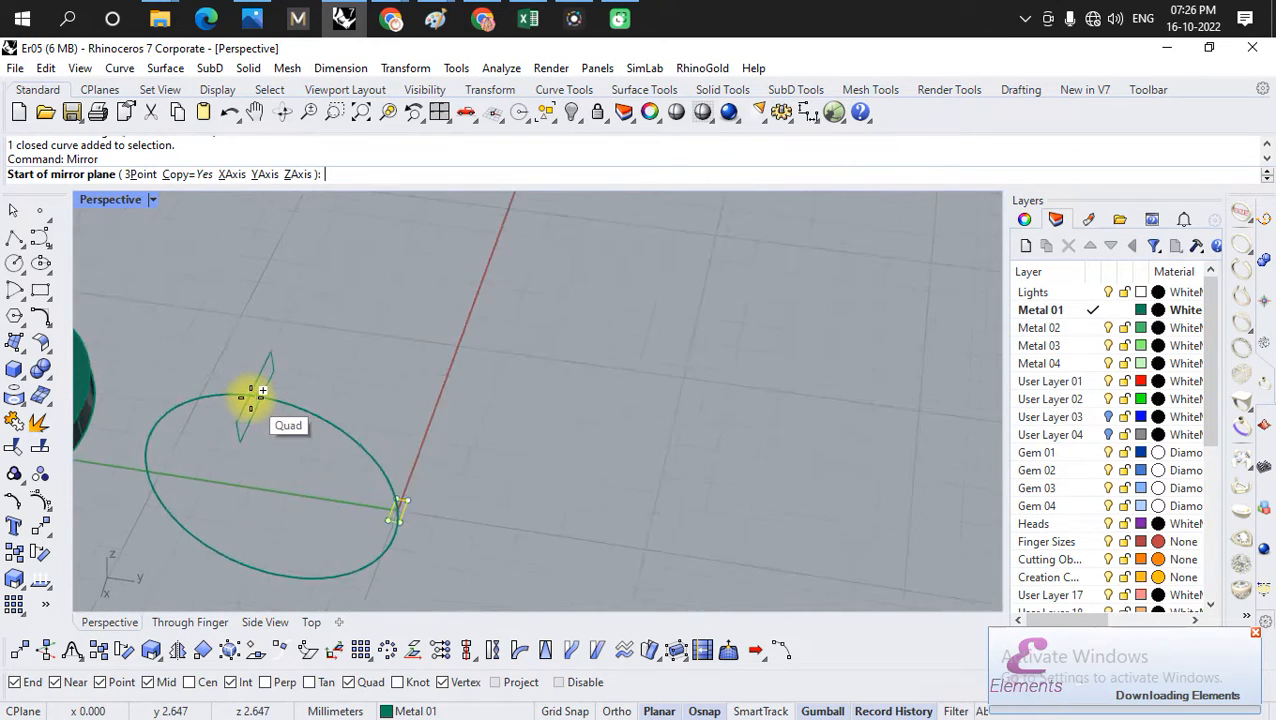
click(258, 397)
scroll(257, 395, down, 4)
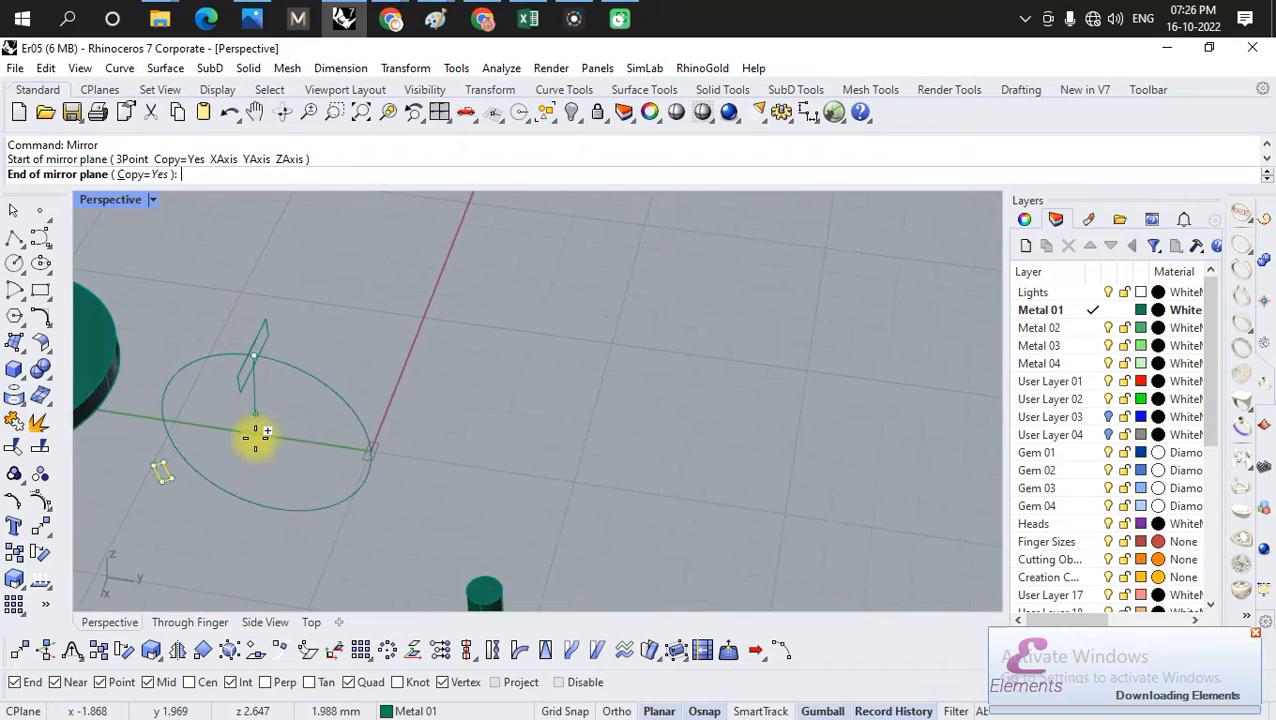
scroll(322, 450, down, 3)
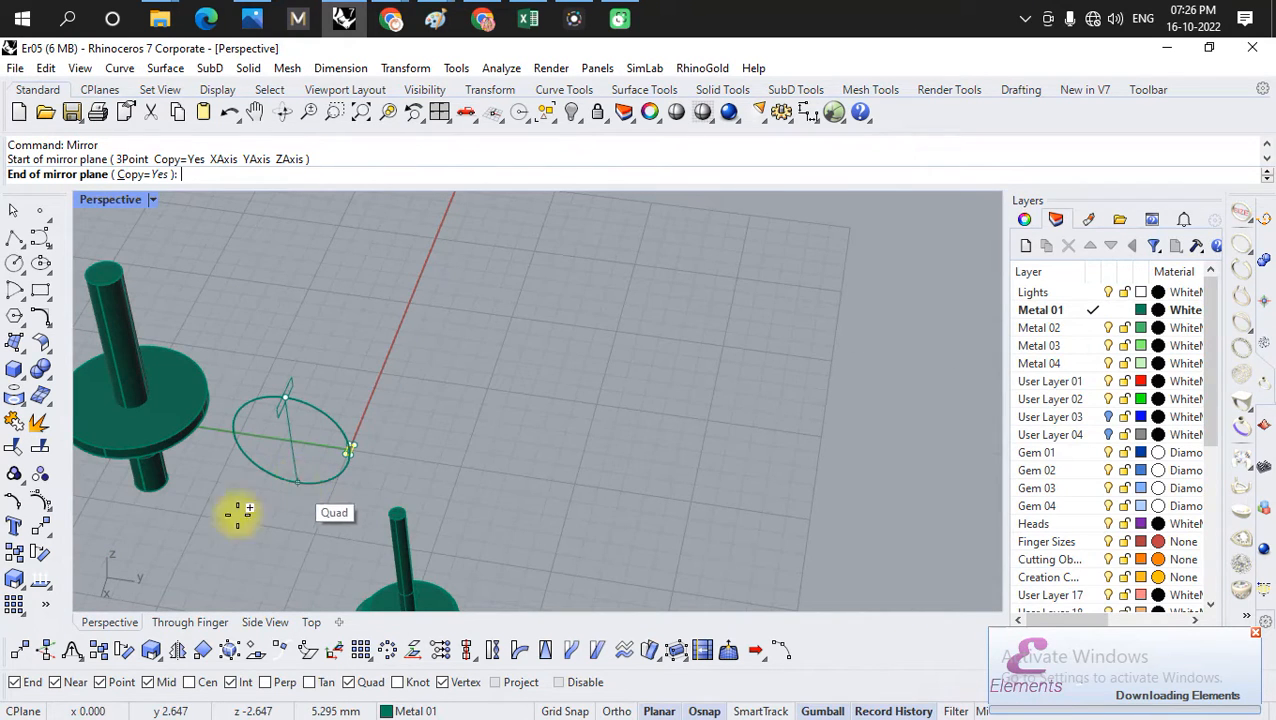
click(263, 622)
scroll(300, 460, down, 4)
scroll(340, 500, up, 4)
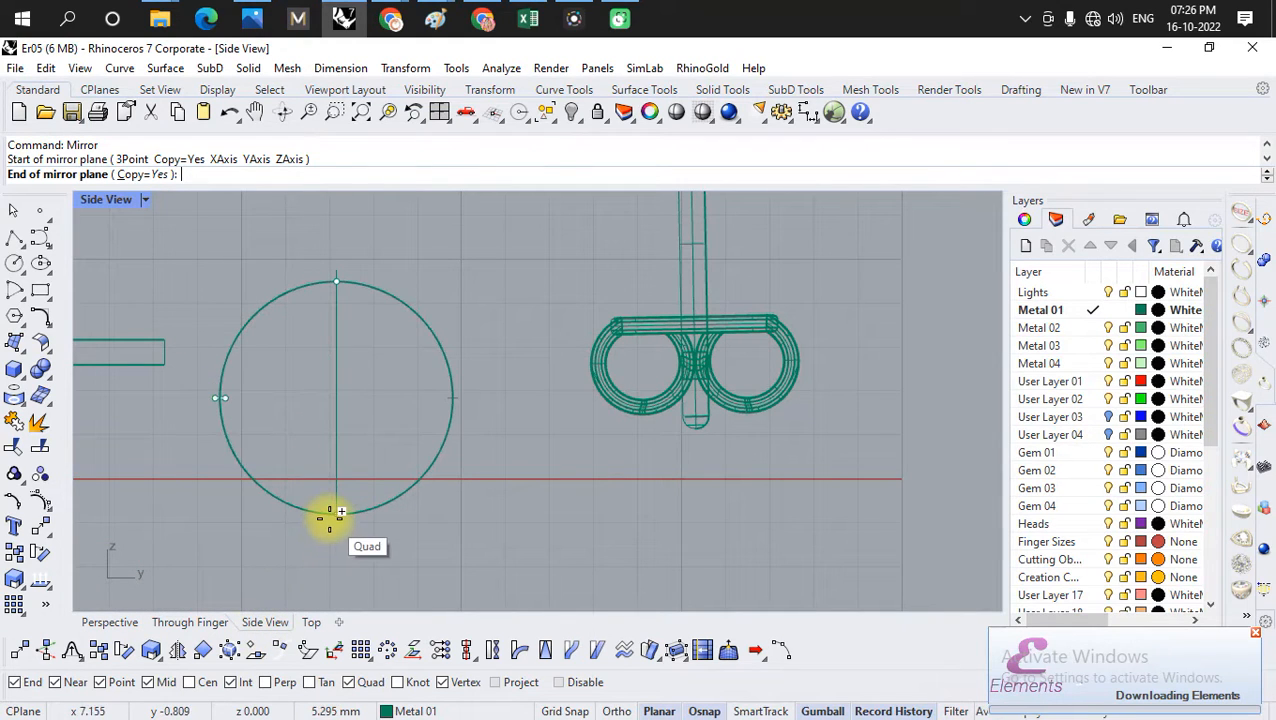
click(329, 516)
key(shift+F10)
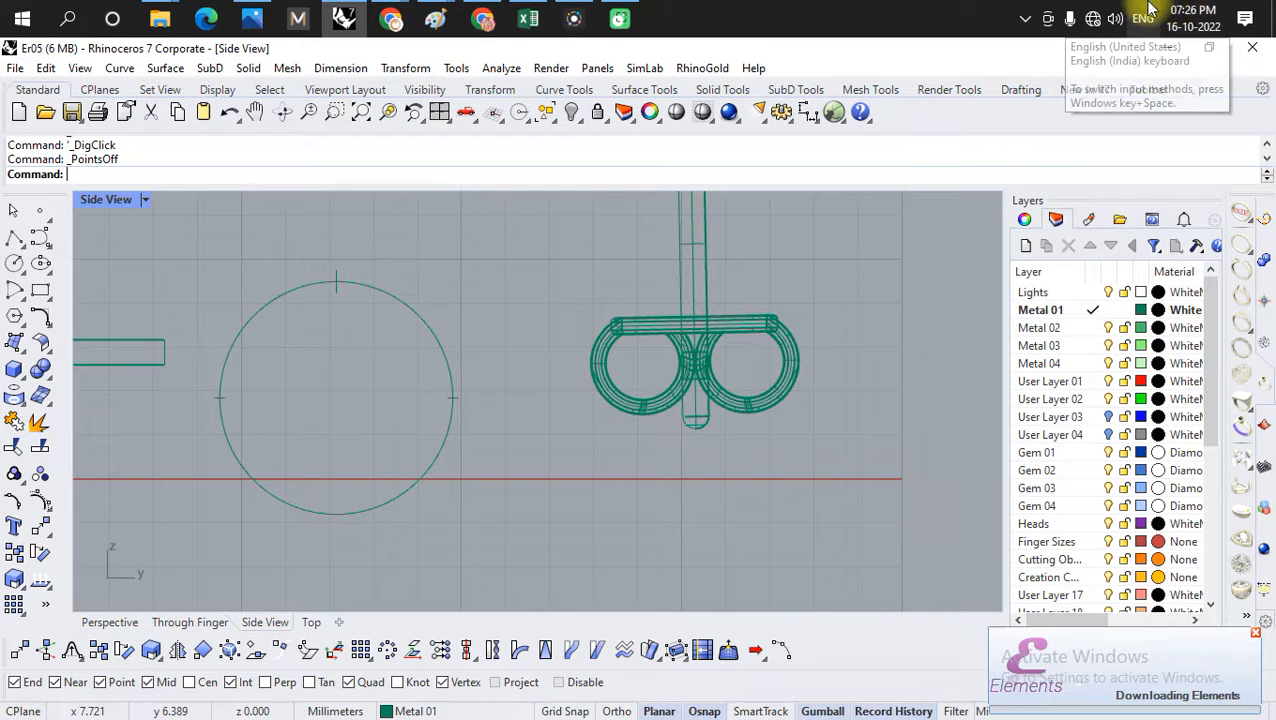
- Start a Sweep1 in the perspective view with the circle as rail and the three rectangles as cross sections
click(109, 622)
scroll(305, 365, up, 6)
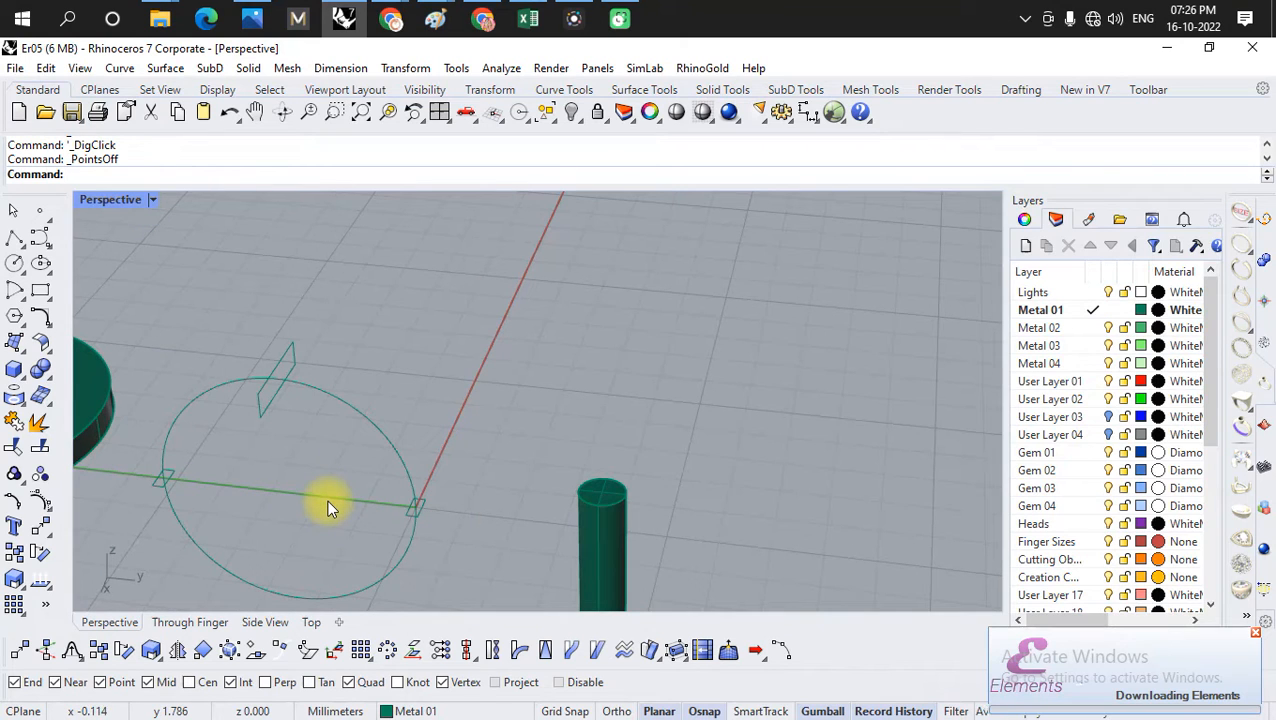
text(weep2)
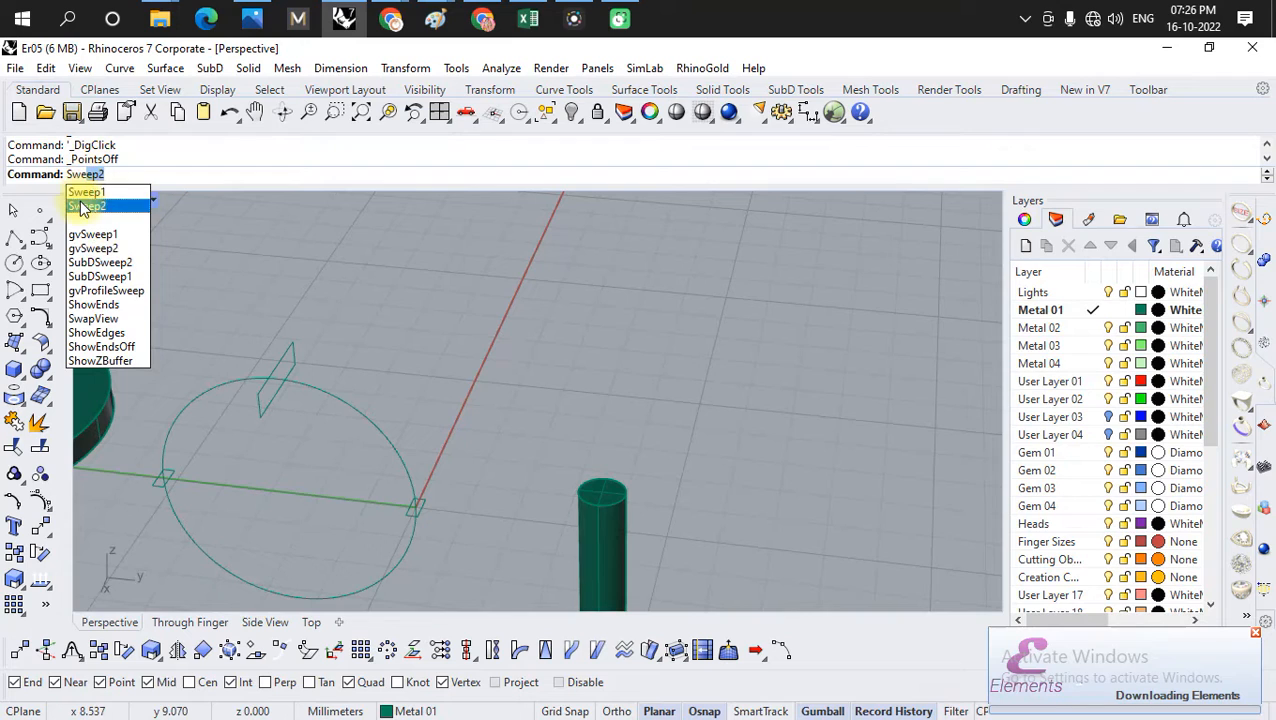
click(80, 193)
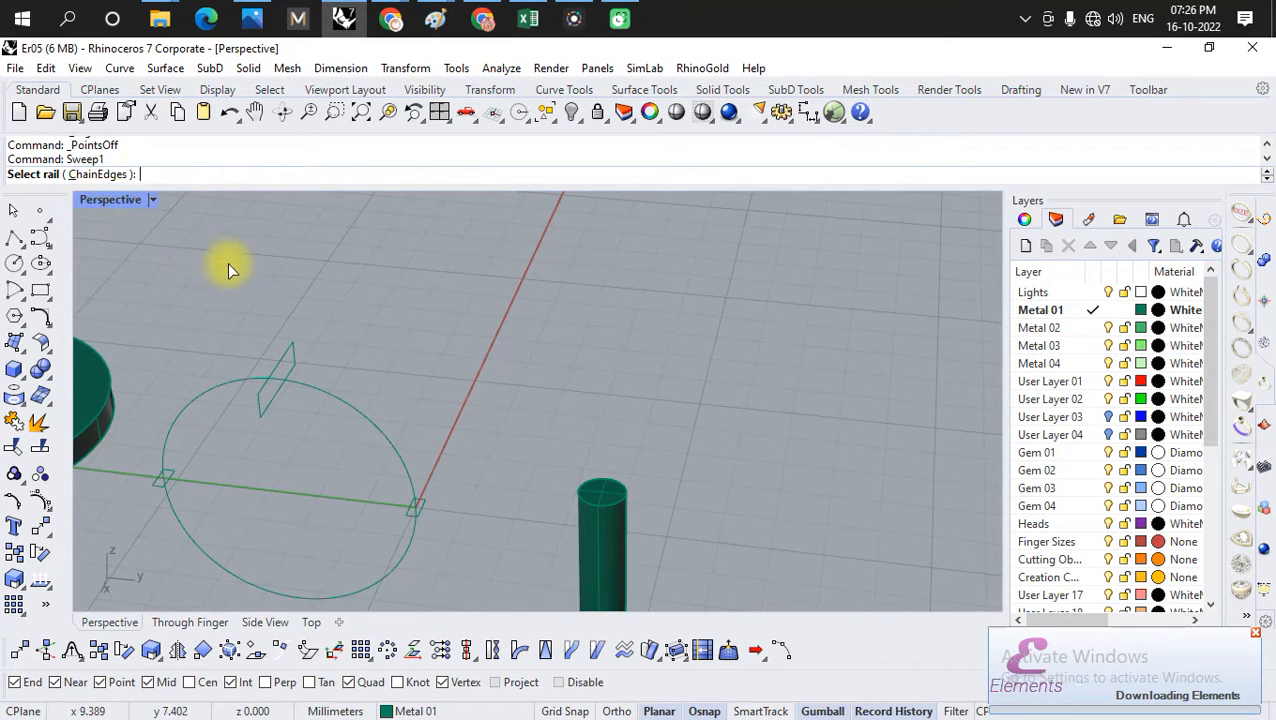
click(345, 399)
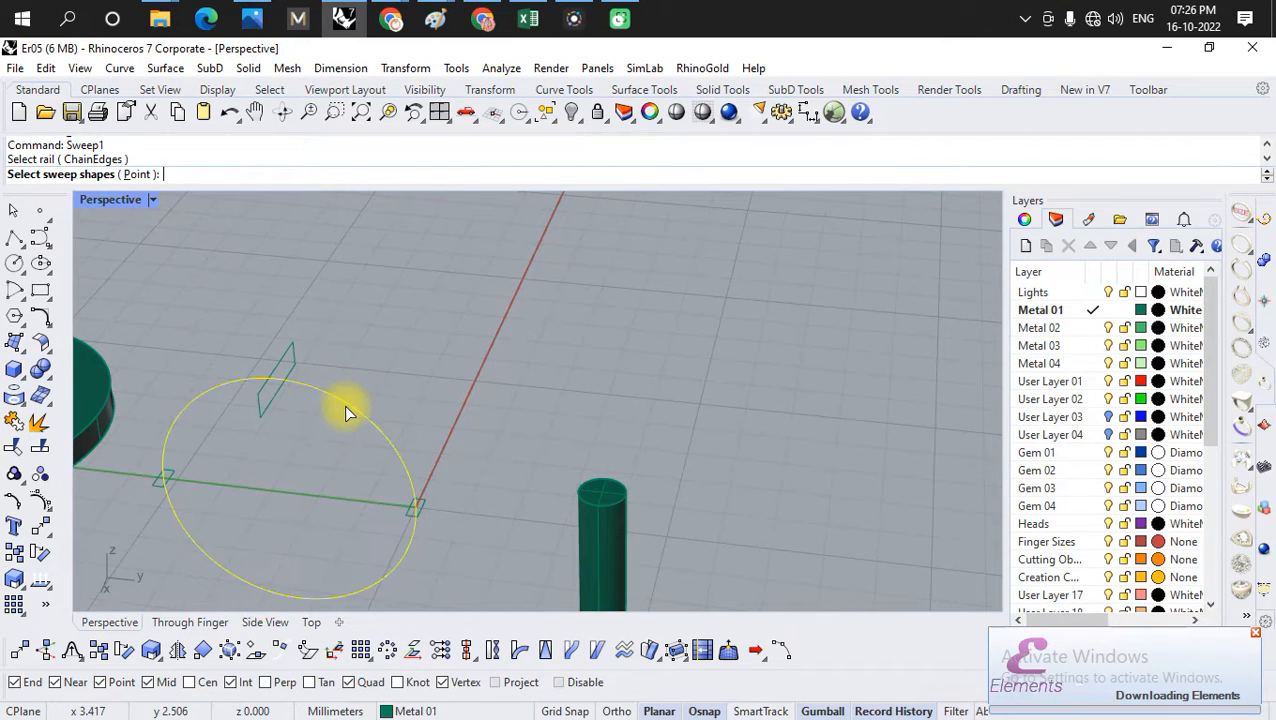
click(424, 511)
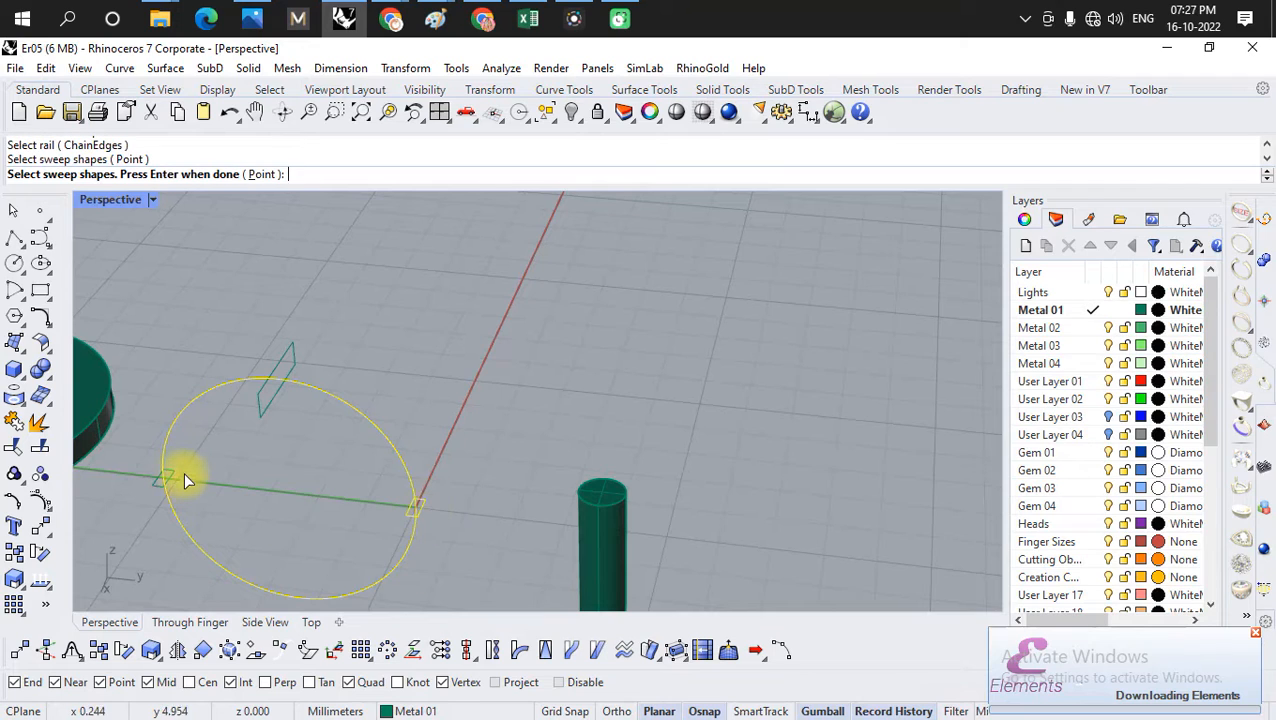
click(265, 405)
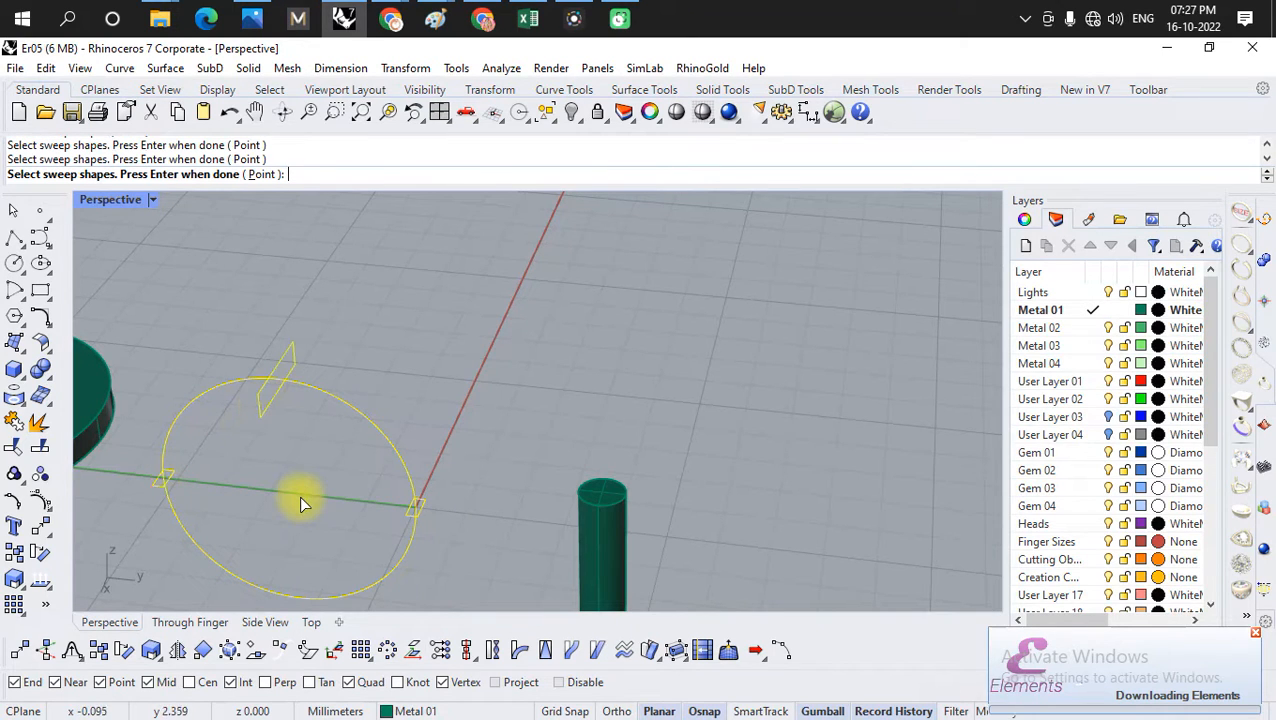
key(Return)
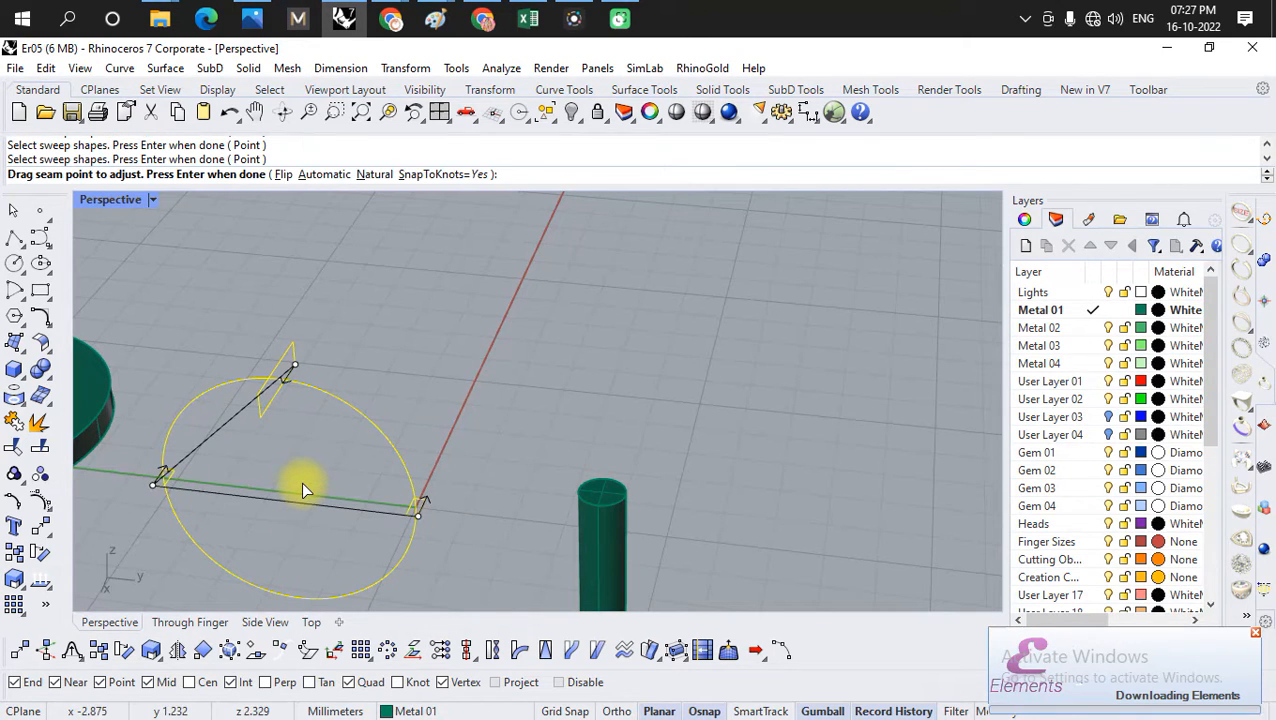
- Move the top rectangle's seam point to its other end so it lines up with the two small rectangles' seams, and accept the seams
right_drag(367, 464, 428, 438)
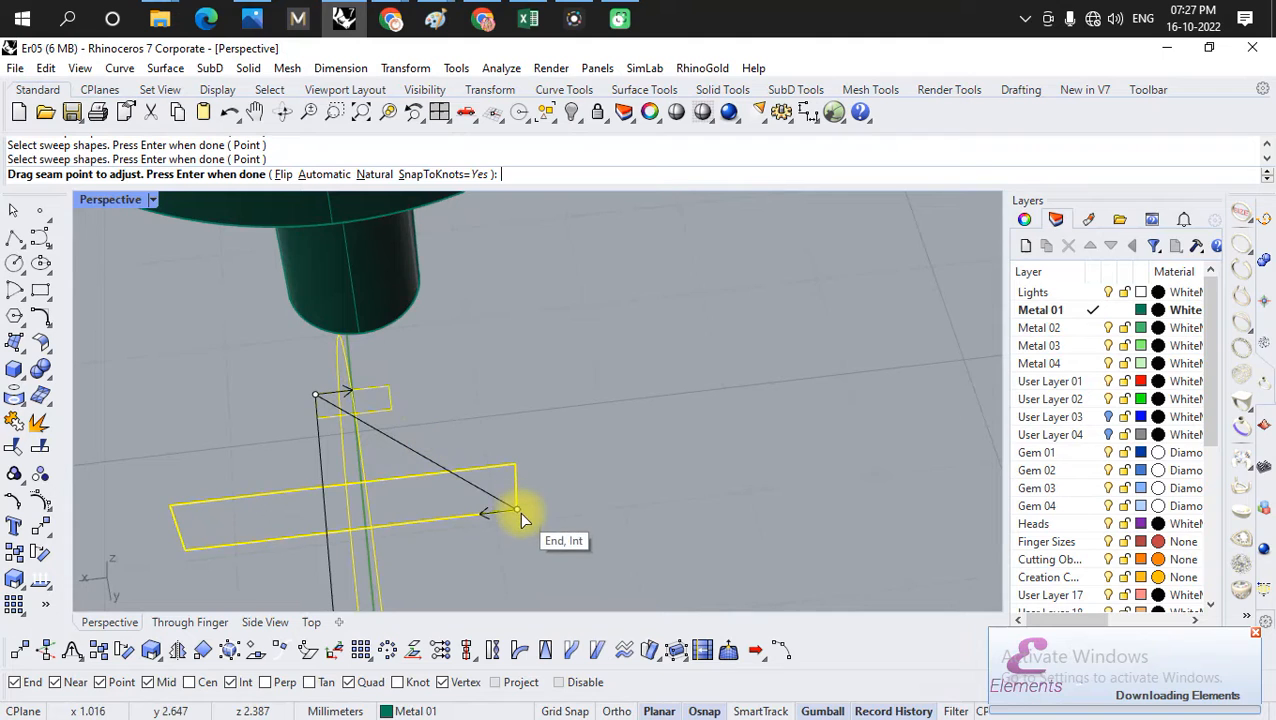
drag(516, 513, 196, 494)
scroll(351, 428, down, 1)
scroll(334, 397, down, 3)
right_drag(273, 520, 397, 401)
scroll(392, 395, down, 10)
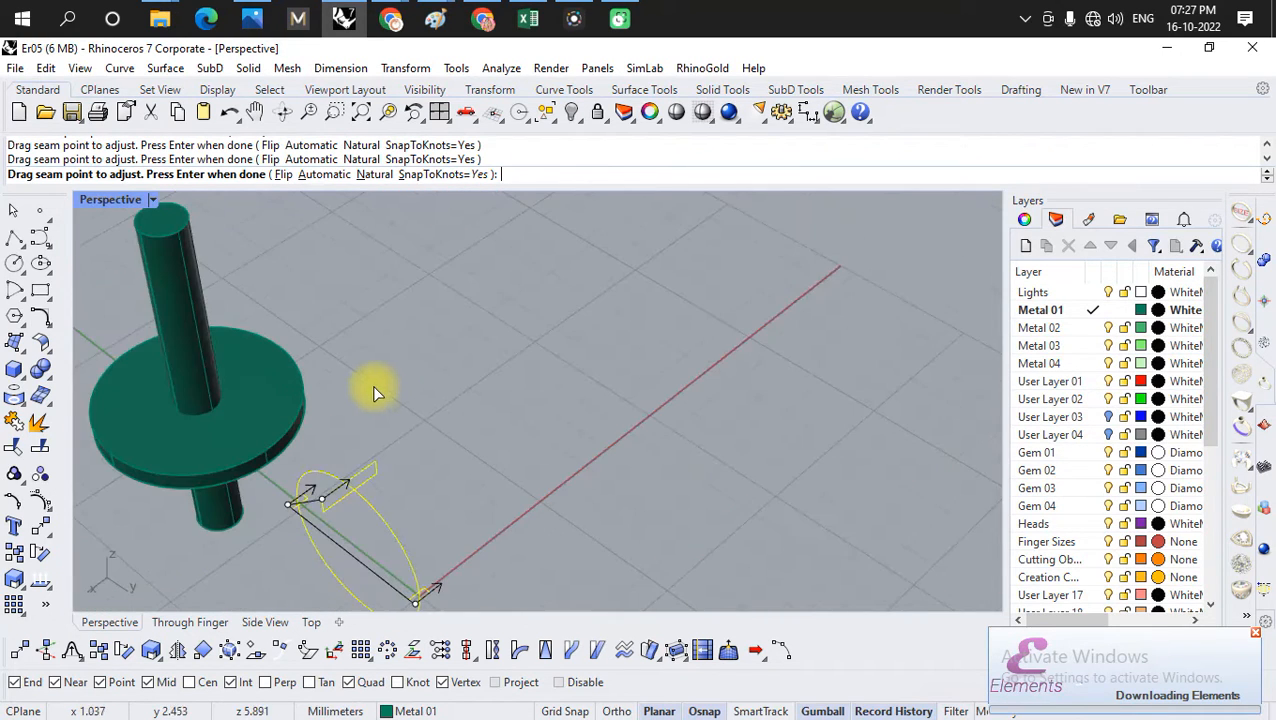
scroll(356, 525, up, 8)
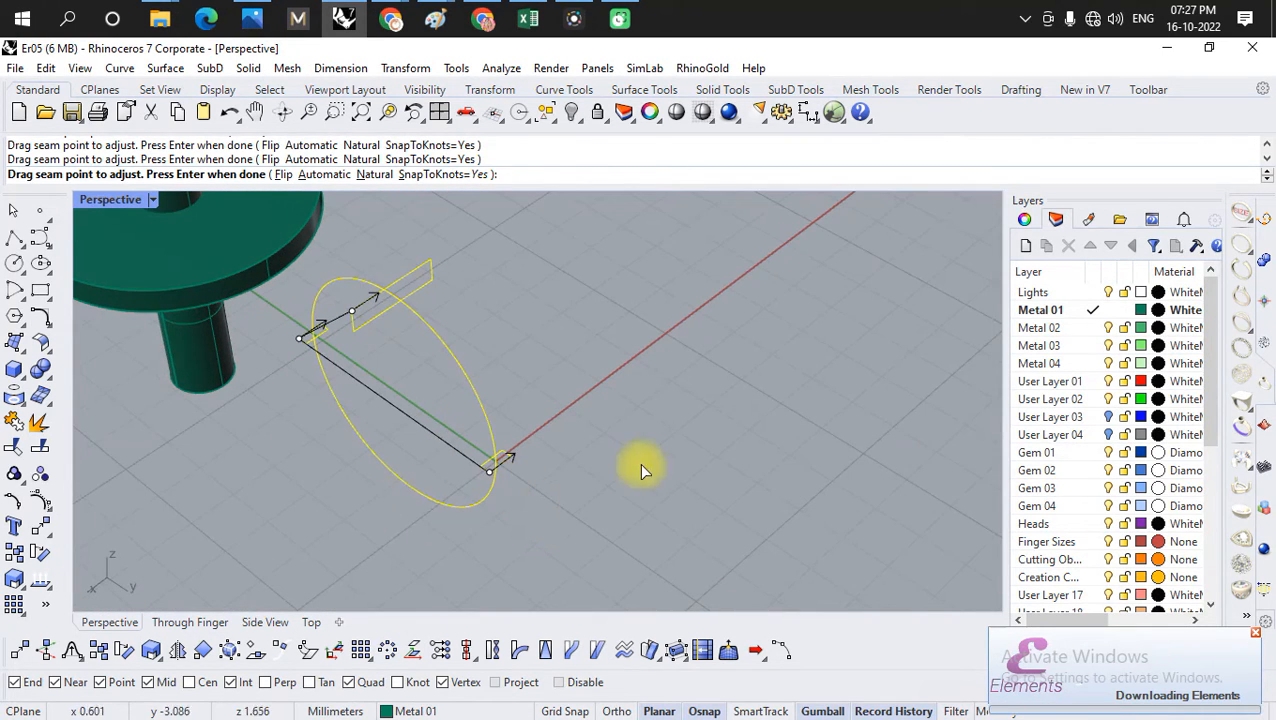
key(Return)
- Preview the closed sweep, then create it with Closed sweep off, Freeform frame style and unchanged cross sections
drag(151, 265, 733, 246)
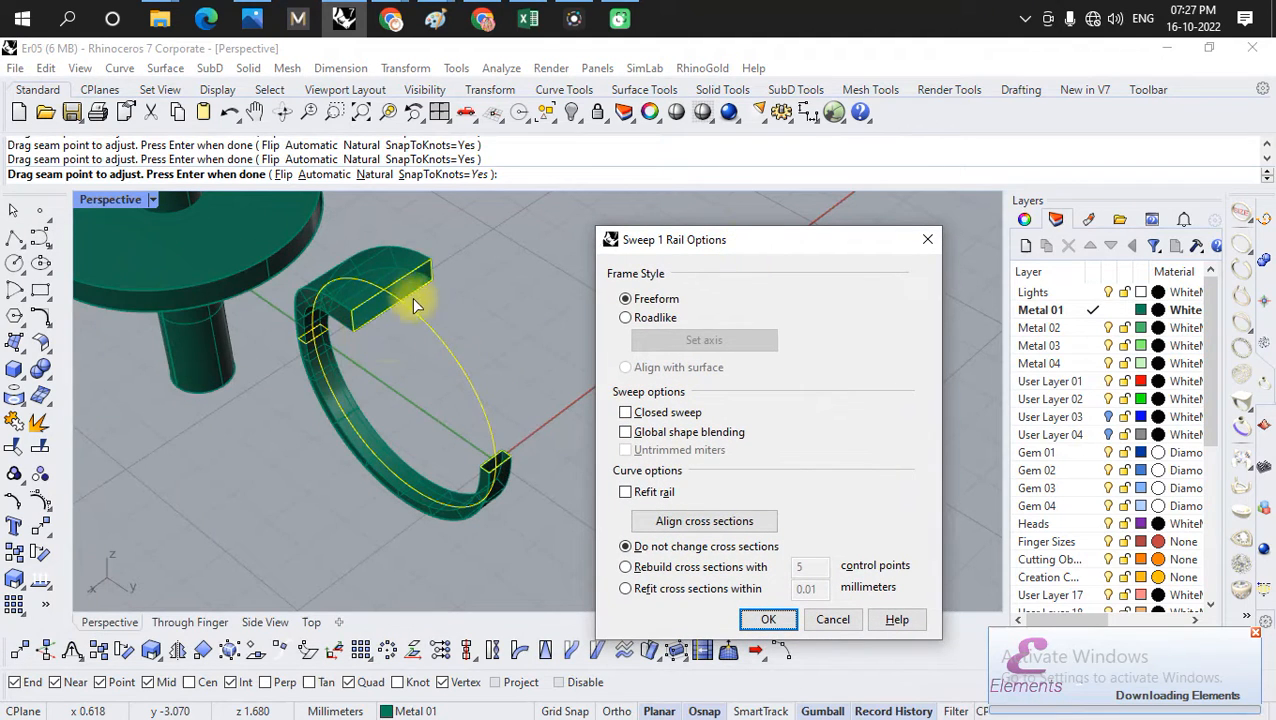
click(626, 413)
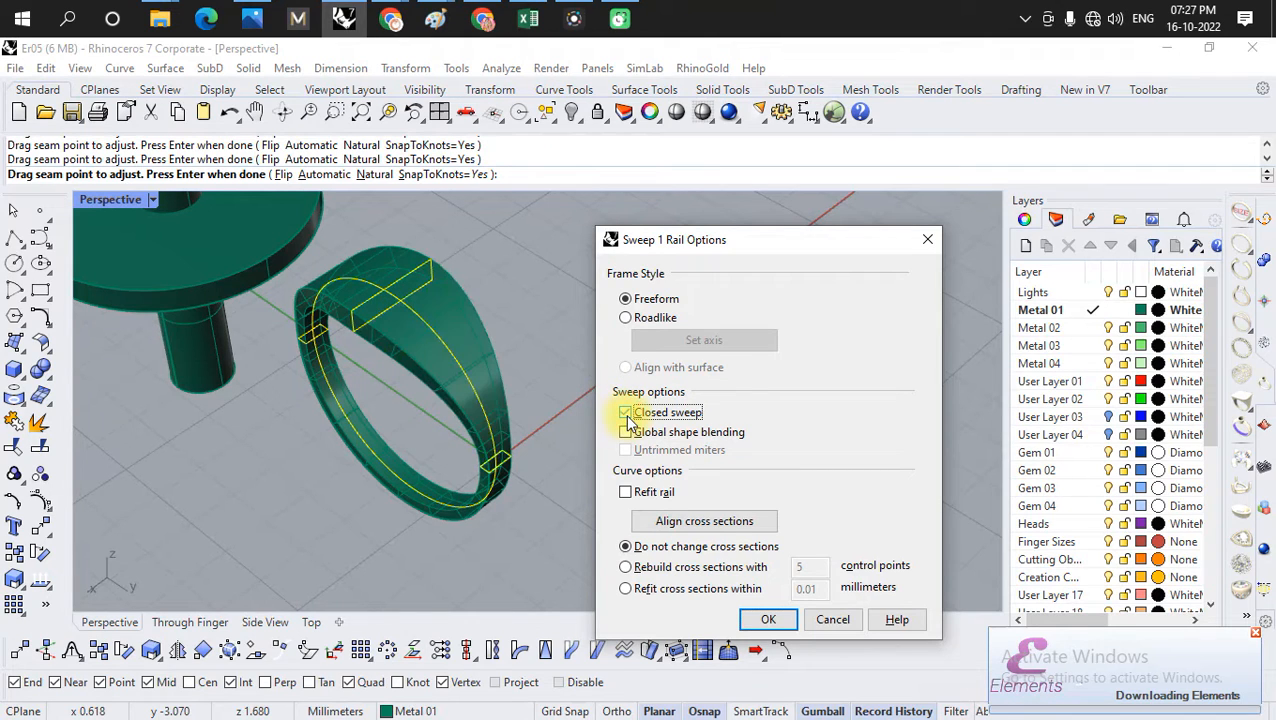
click(626, 413)
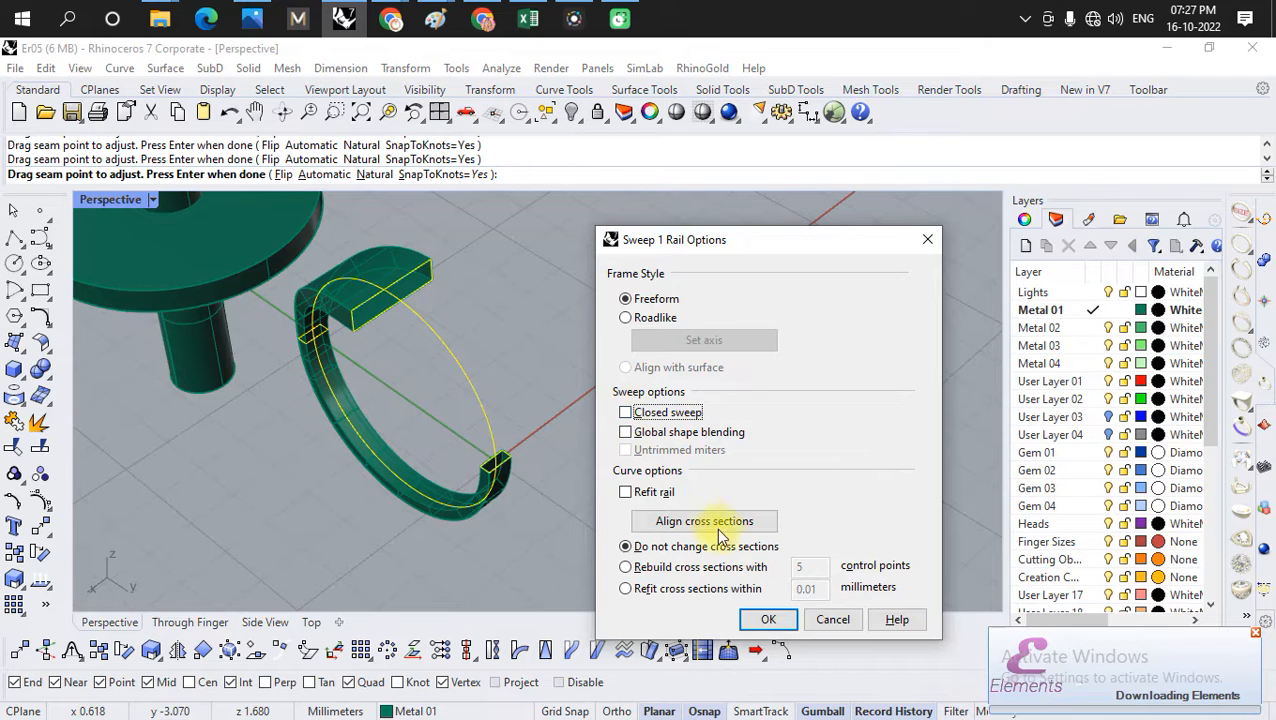
click(763, 620)
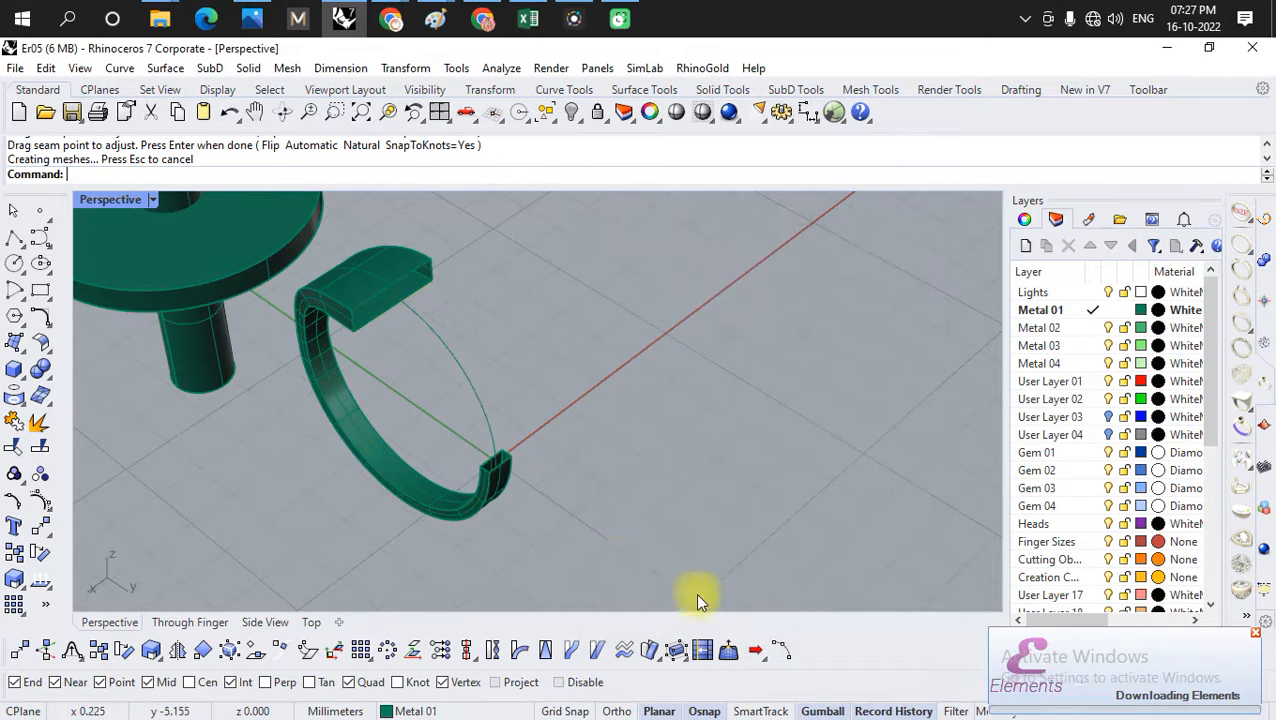
- Cap both open ends of the swept loop and accept the history warning
click(341, 299)
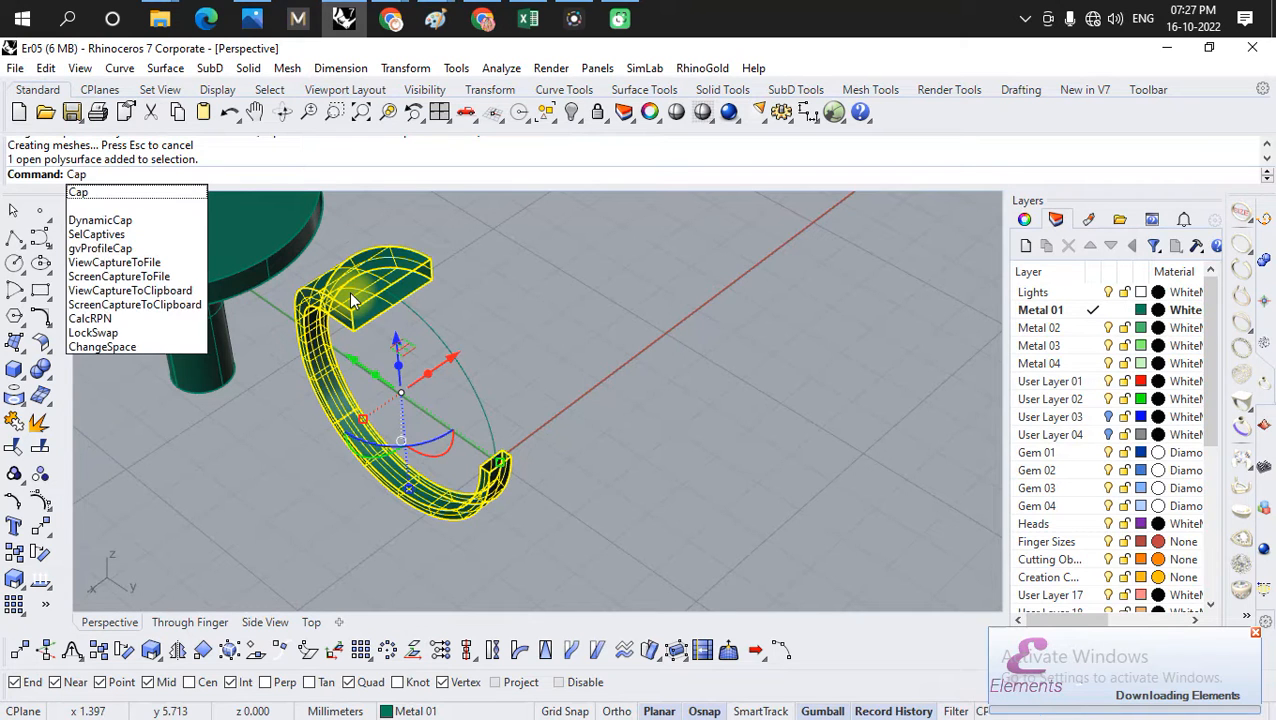
text(Cap)
key(Return)
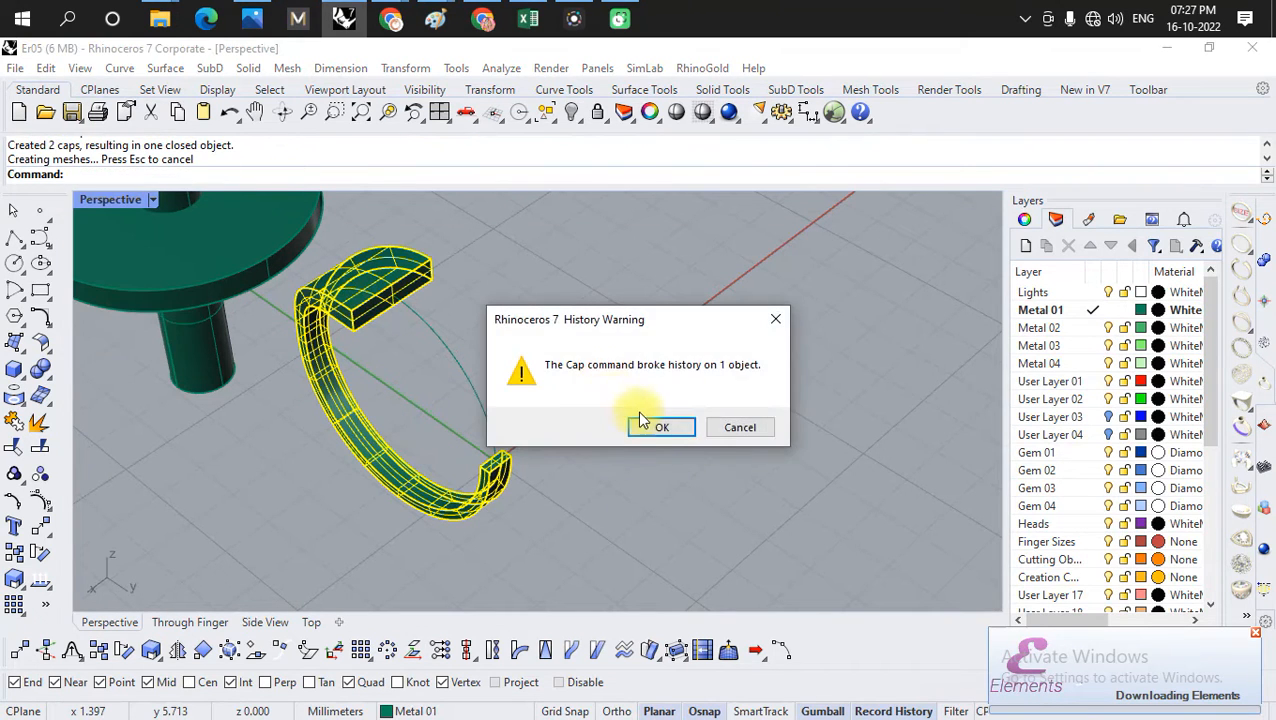
click(646, 424)
scroll(420, 268, up, 7)
scroll(415, 270, down, 5)
click(454, 319)
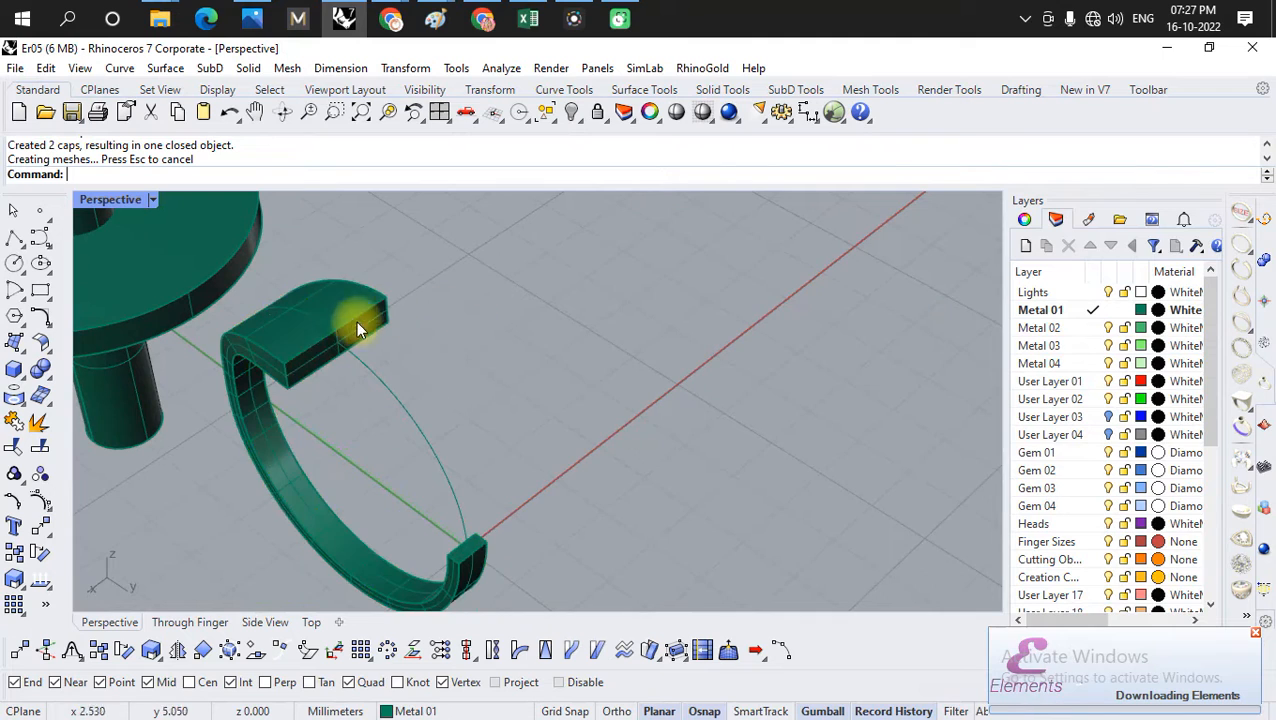
- Move the capped open loop in the top view to the far side of the post, with its inner end near the post's centre
right_drag(459, 604, 460, 405)
click(218, 368)
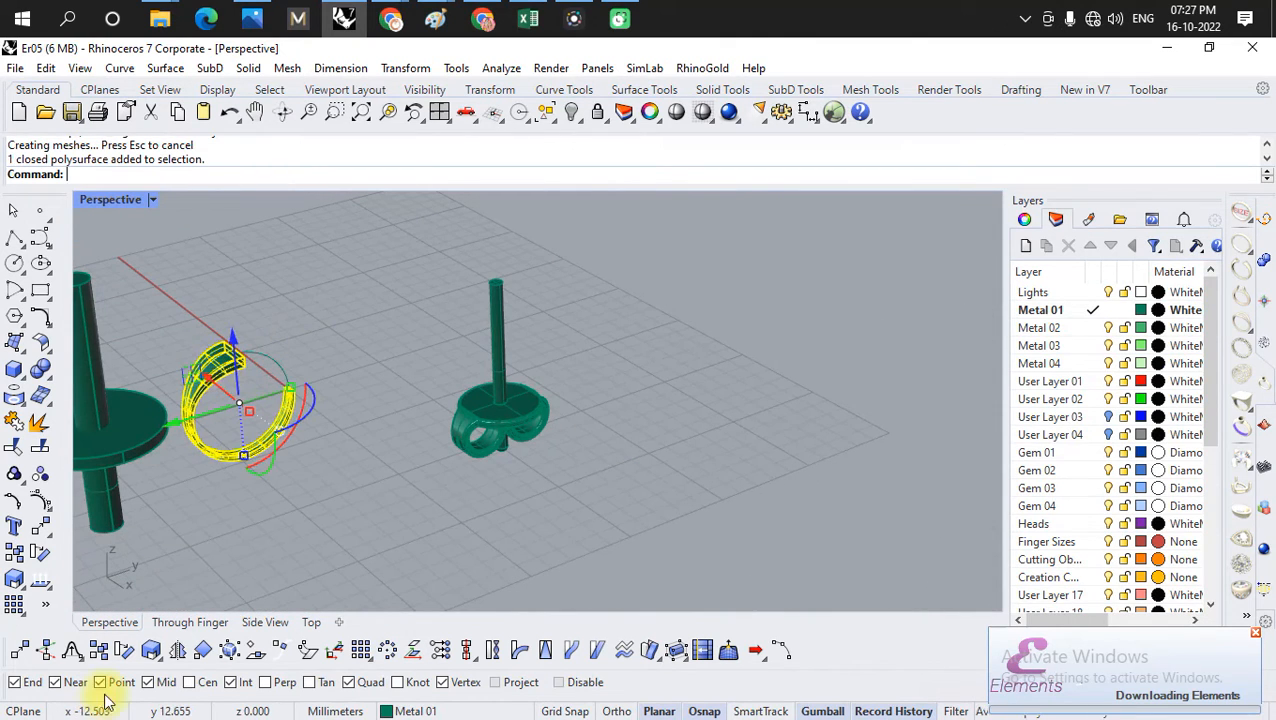
click(308, 627)
scroll(340, 503, down, 7)
scroll(406, 460, up, 4)
scroll(372, 395, down, 3)
drag(366, 462, 368, 566)
scroll(377, 455, up, 10)
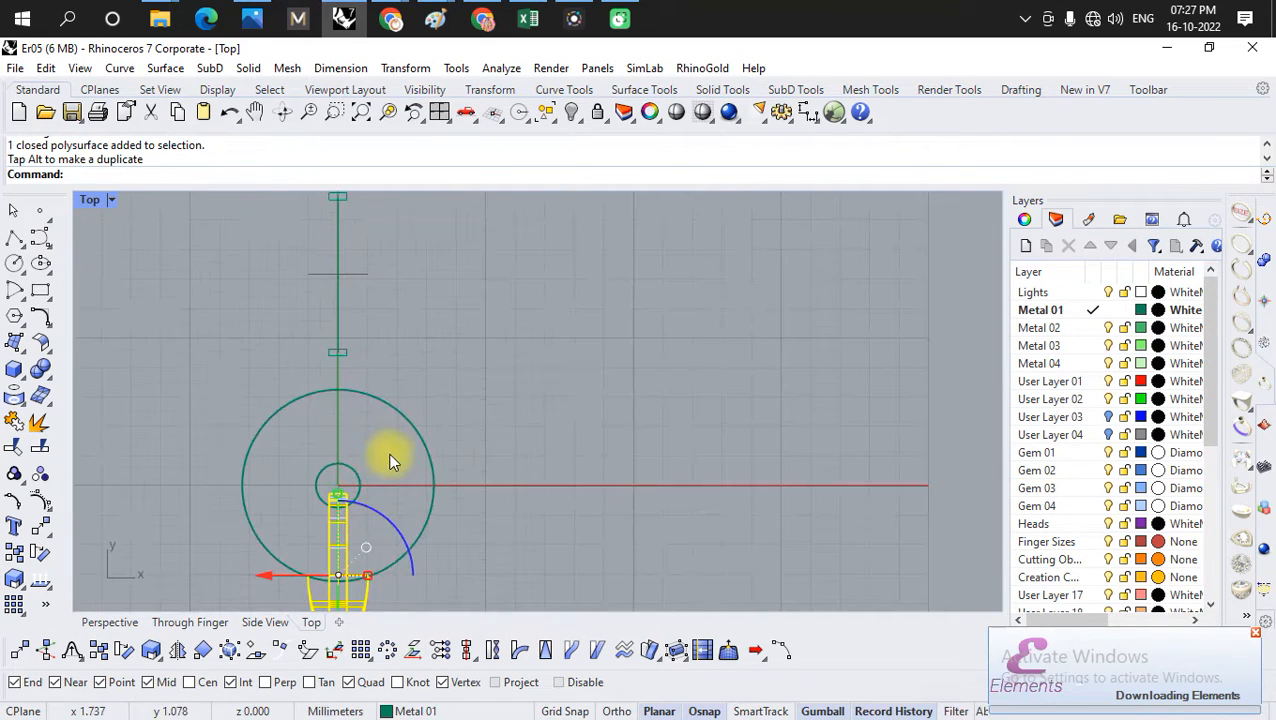
- Mirror the capped loop to the opposite side of the post, using a horizontal mirror line through the origin in the top view
scroll(284, 441, down, 6)
text(mi)
key(Return)
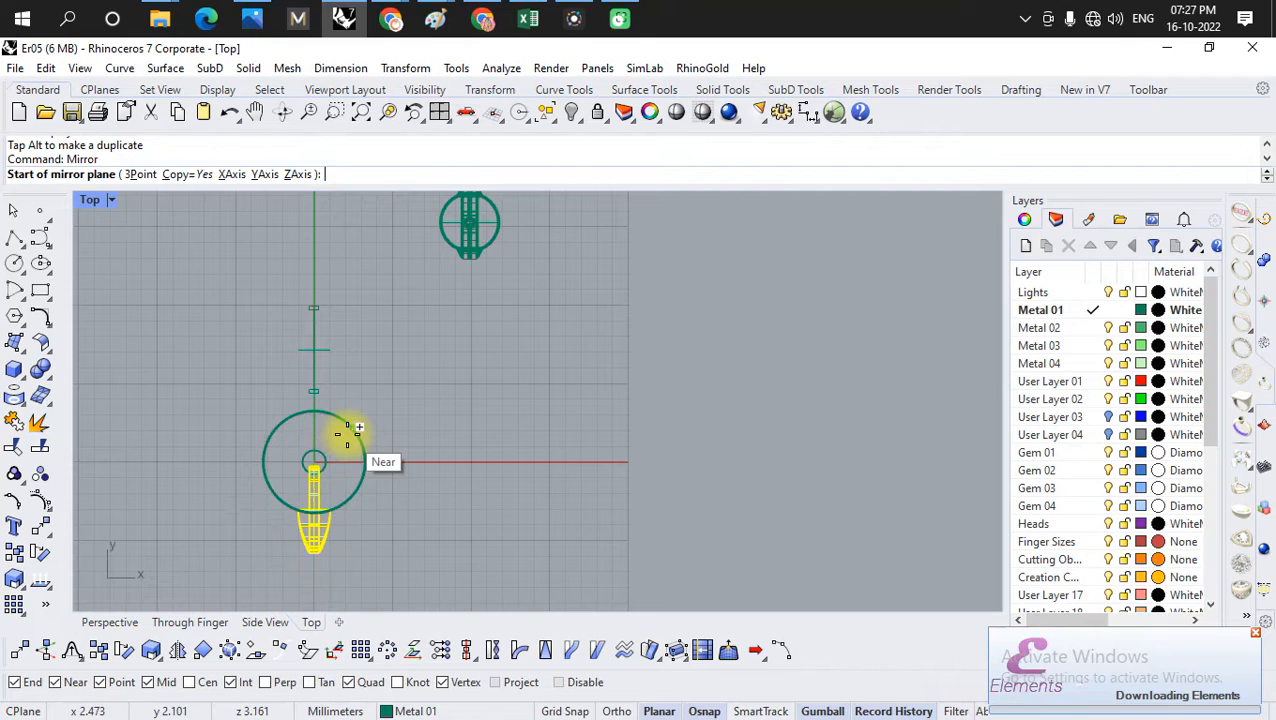
text(0)
key(Return)
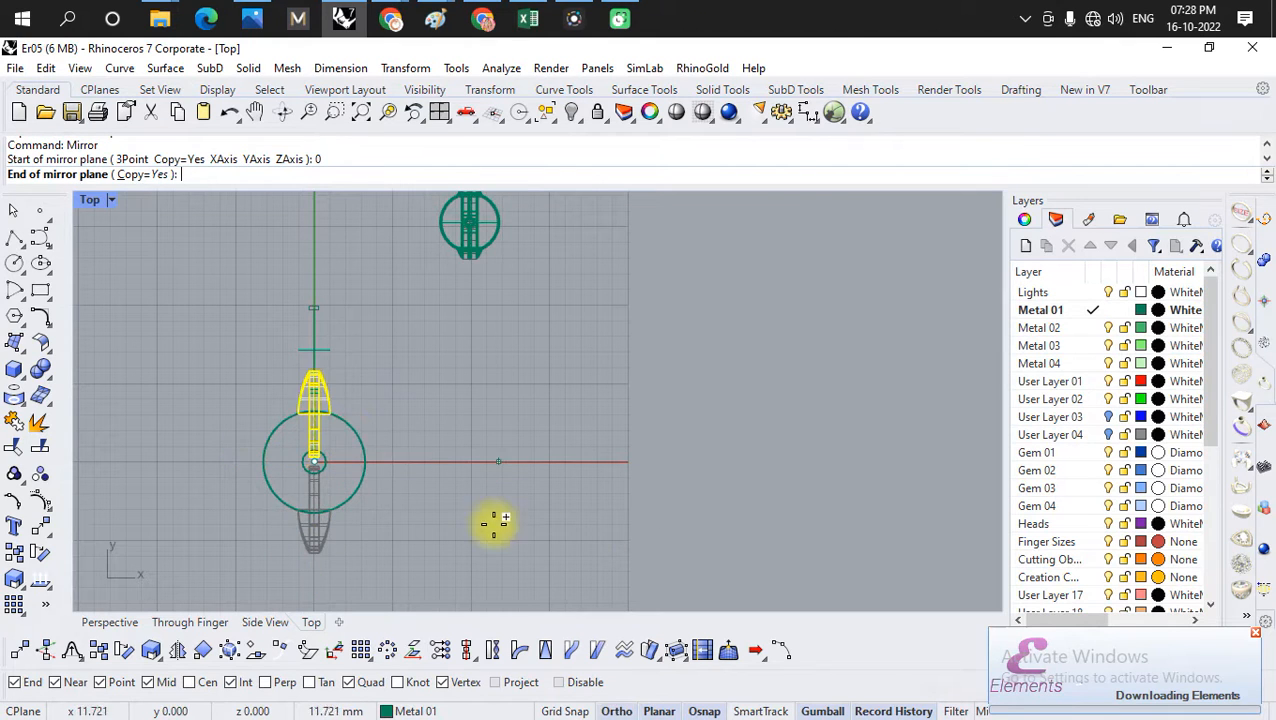
shift+click(476, 507)
- Nudge the original loop slightly inward toward the post's centre, letting history update its mirrored copy
scroll(327, 521, up, 2)
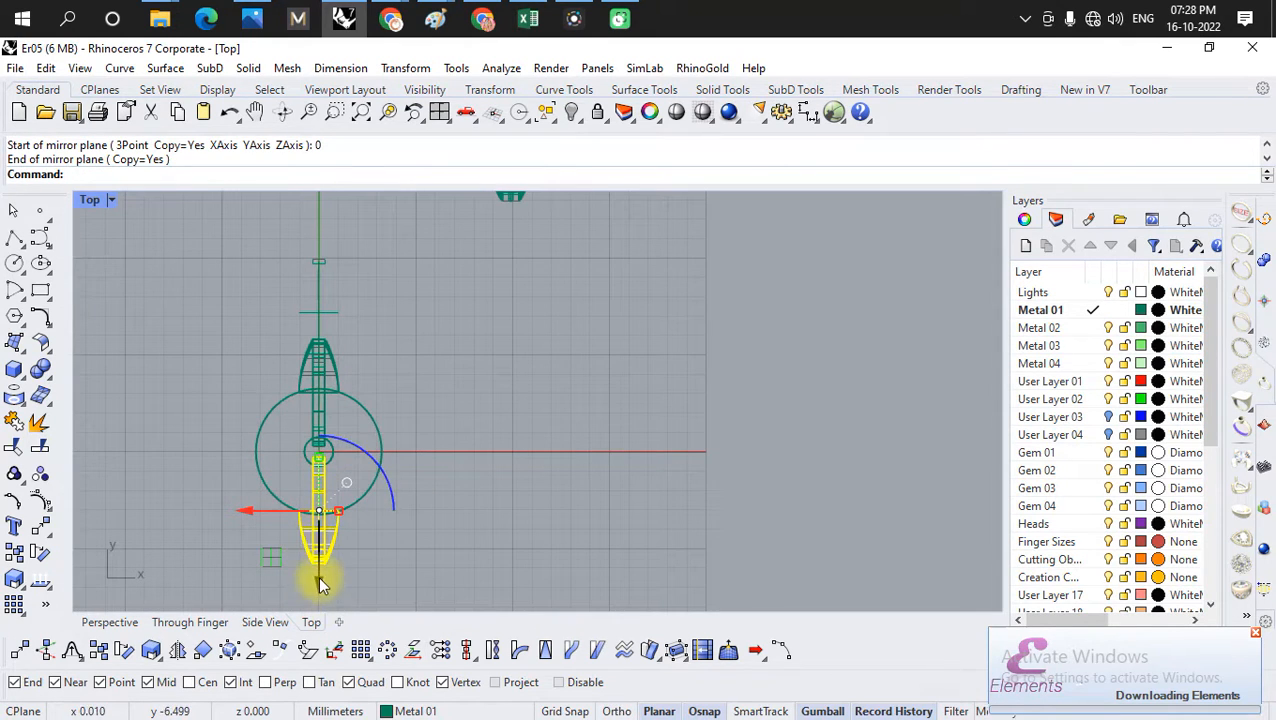
drag(320, 576, 320, 572)
click(397, 538)
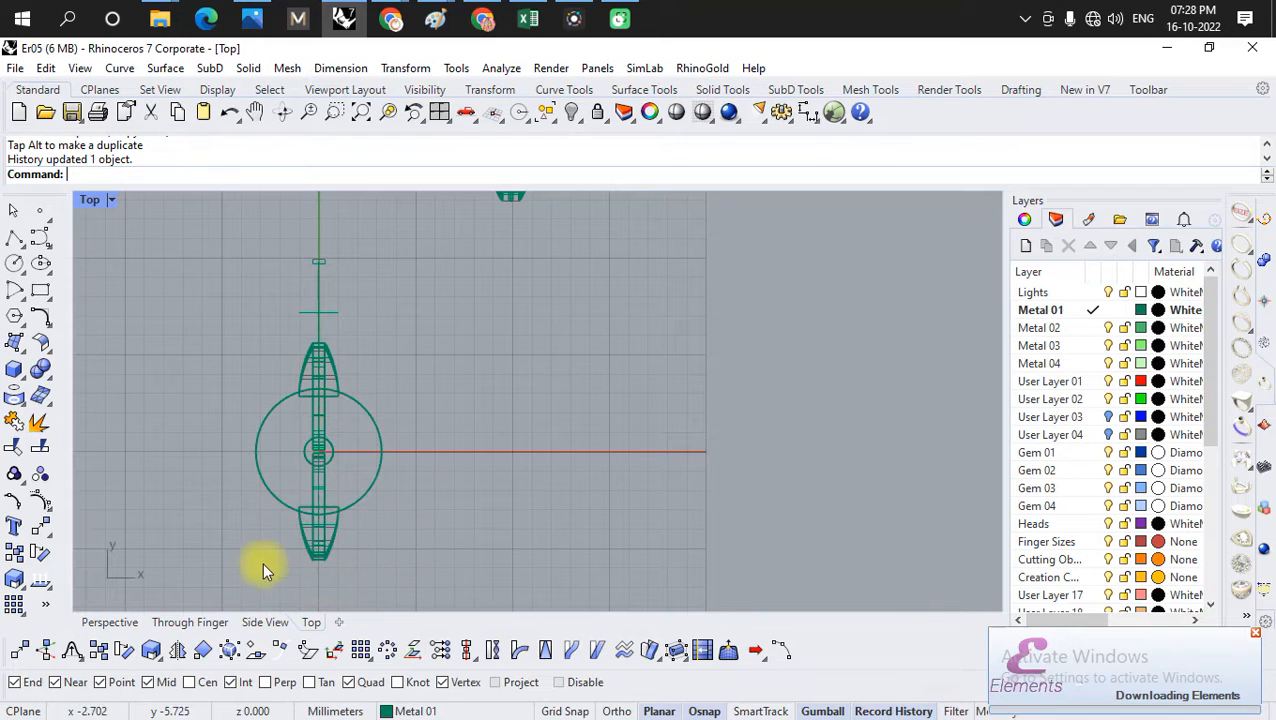
- In the perspective view, adjust the post vertically so its lower end extends further below the two loops
click(109, 622)
right_drag(285, 450, 189, 307)
scroll(292, 378, up, 5)
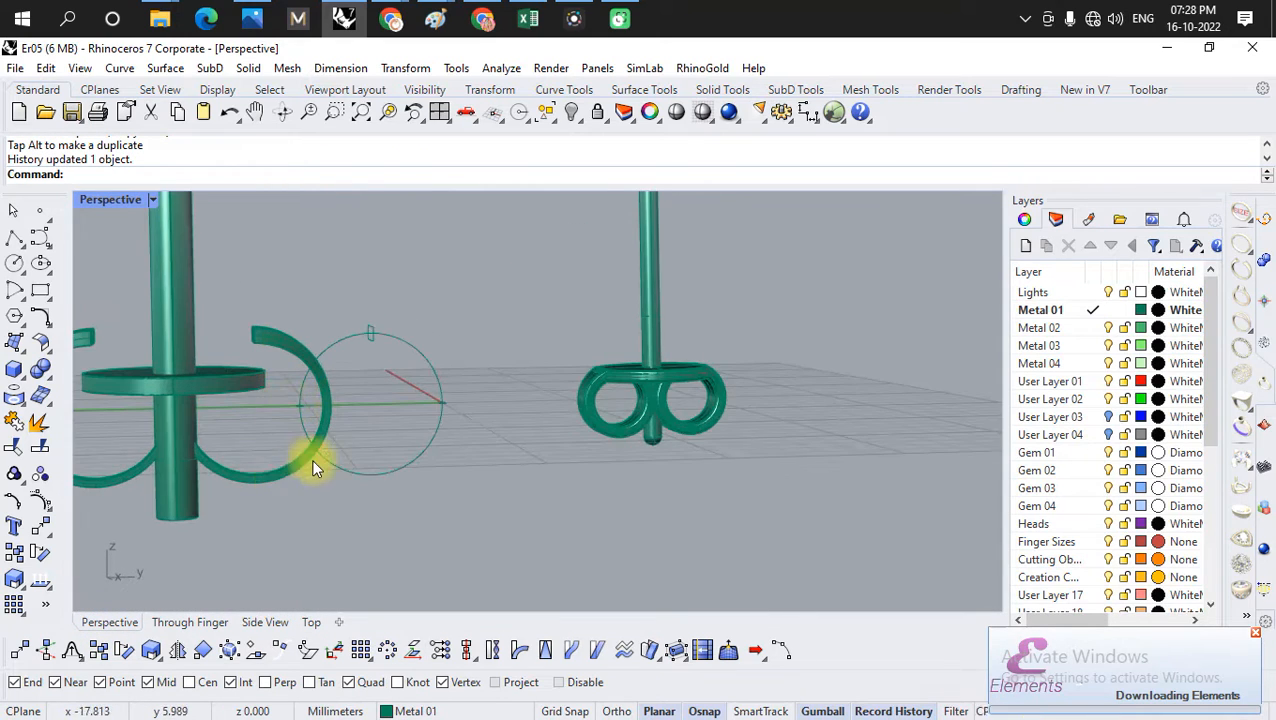
scroll(195, 430, up, 1)
click(195, 430)
scroll(230, 480, down, 3)
drag(228, 530, 228, 360)
scroll(226, 457, up, 3)
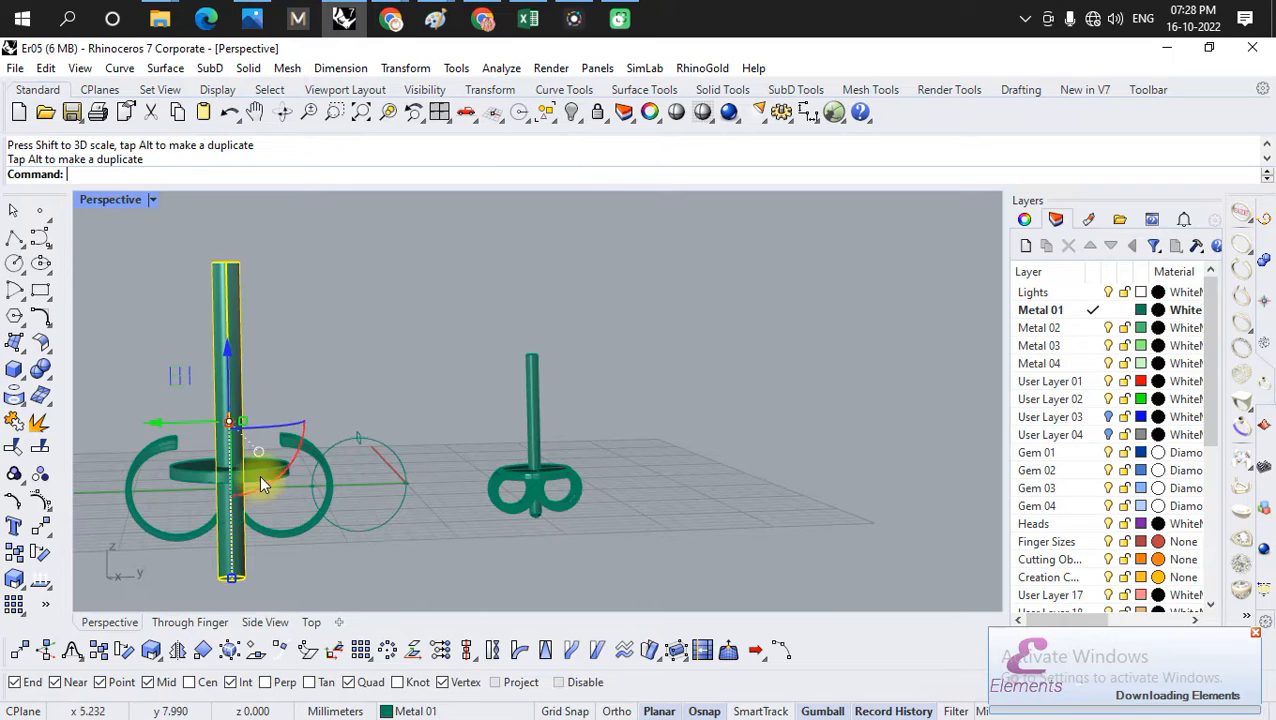
- Raise the disc along the post until it sits on top of the two loops
click(260, 476)
scroll(299, 450, down, 4)
right_drag(300, 438, 302, 466)
scroll(301, 436, up, 4)
mouse_move(311, 468)
mouse_down()
mouse_move(302, 474)
mouse_move(318, 474)
mouse_up()
drag(238, 403, 229, 376)
click(327, 346)
right_drag(328, 364, 316, 531)
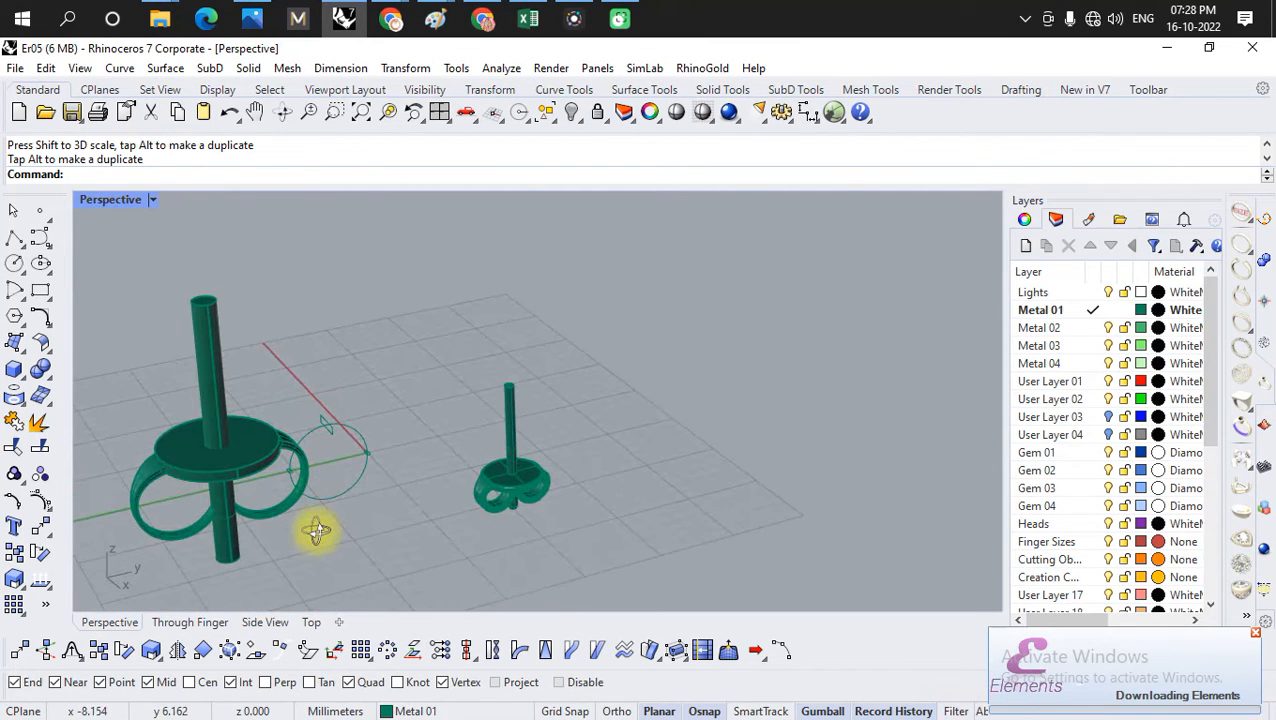
right_drag(298, 485, 261, 466)
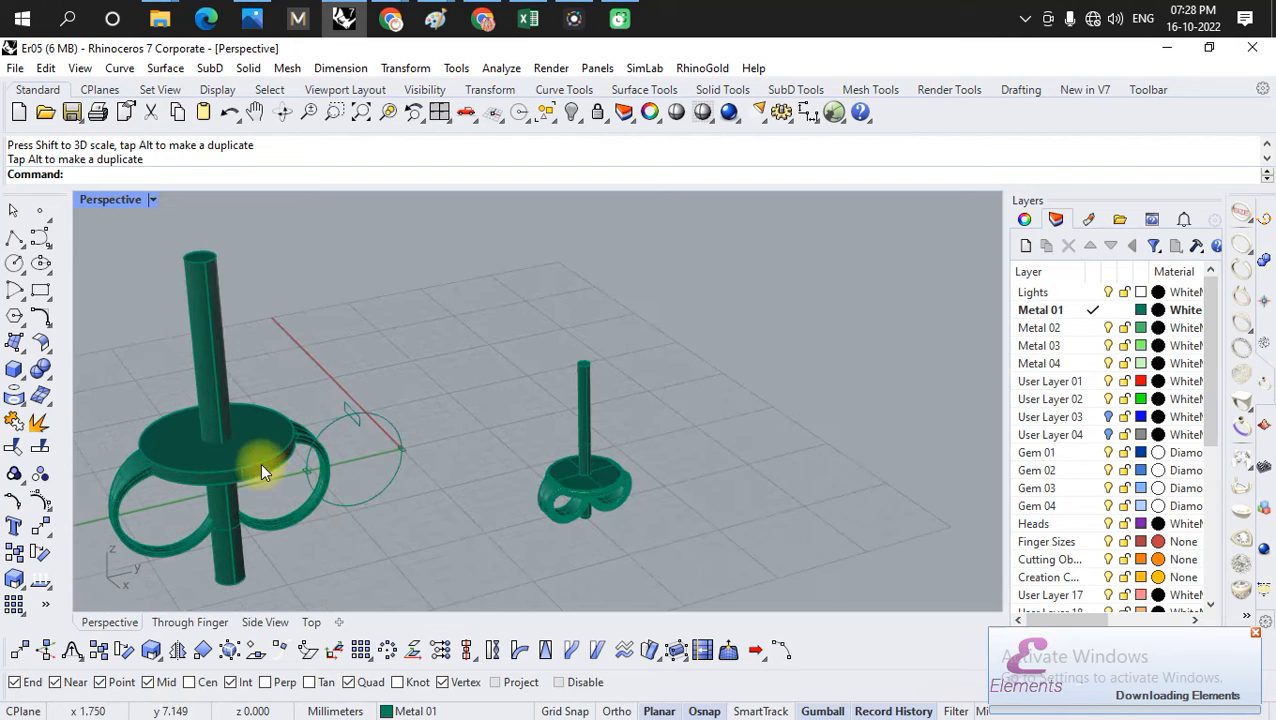
- Create a sphere centred on the post's lower end face, snapping its 0.75 mm radius to the face's edge
right_drag(613, 490, 382, 348)
click(41, 373)
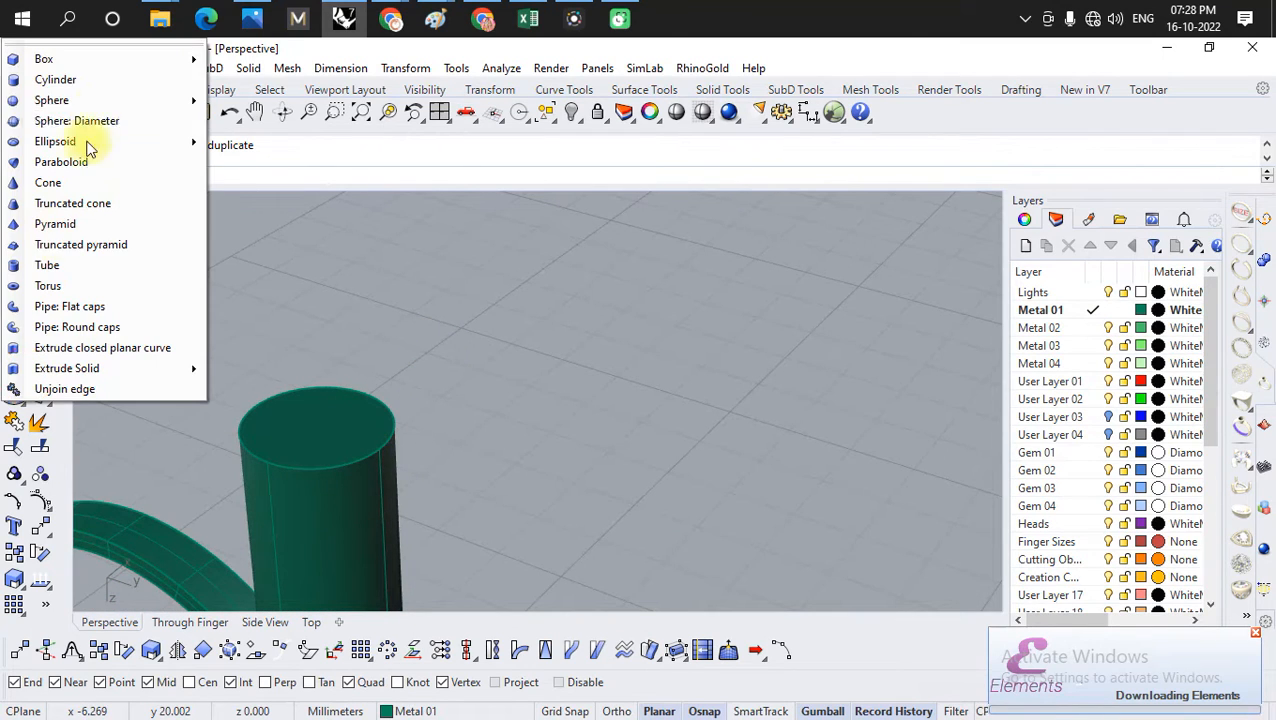
mouse_move(93, 95)
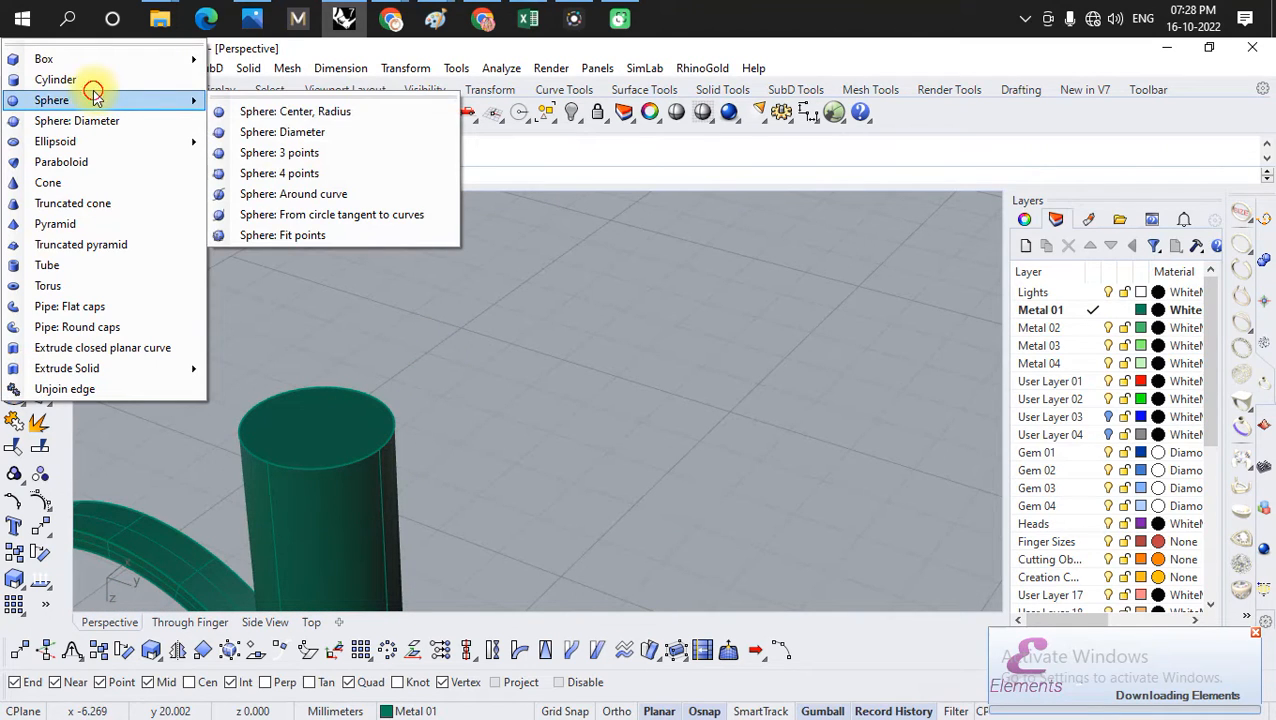
click(272, 114)
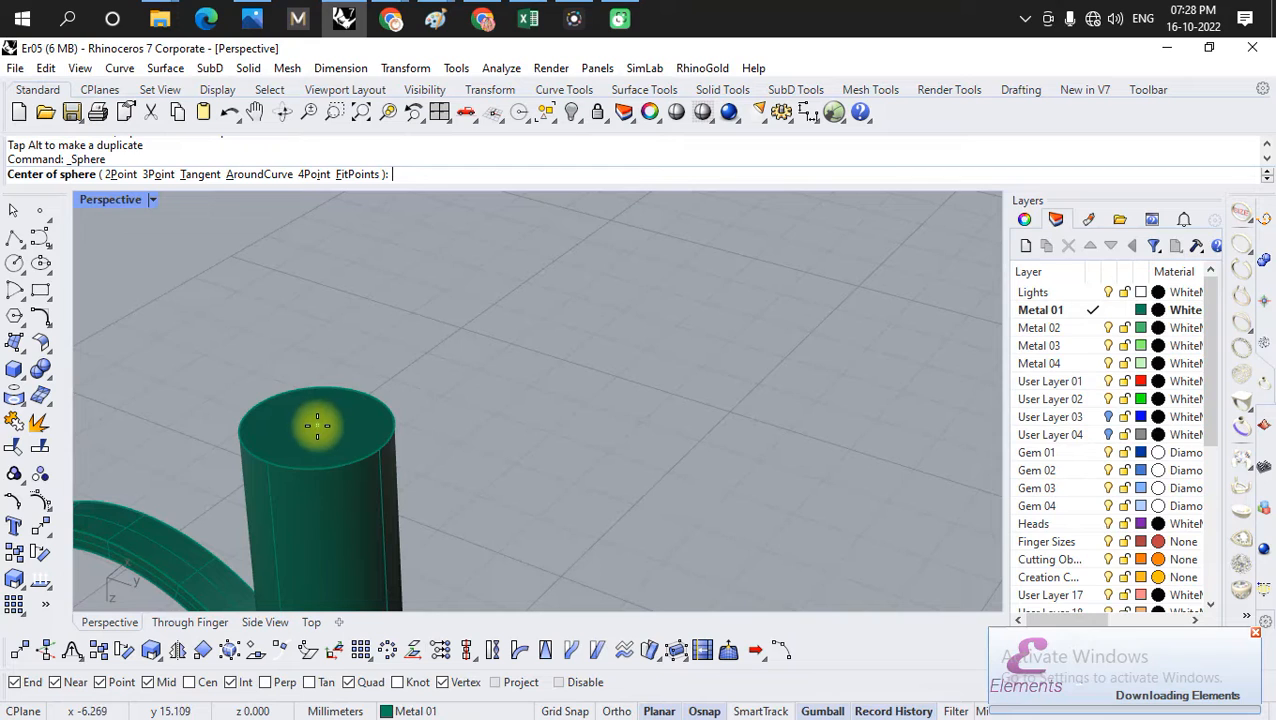
click(358, 457)
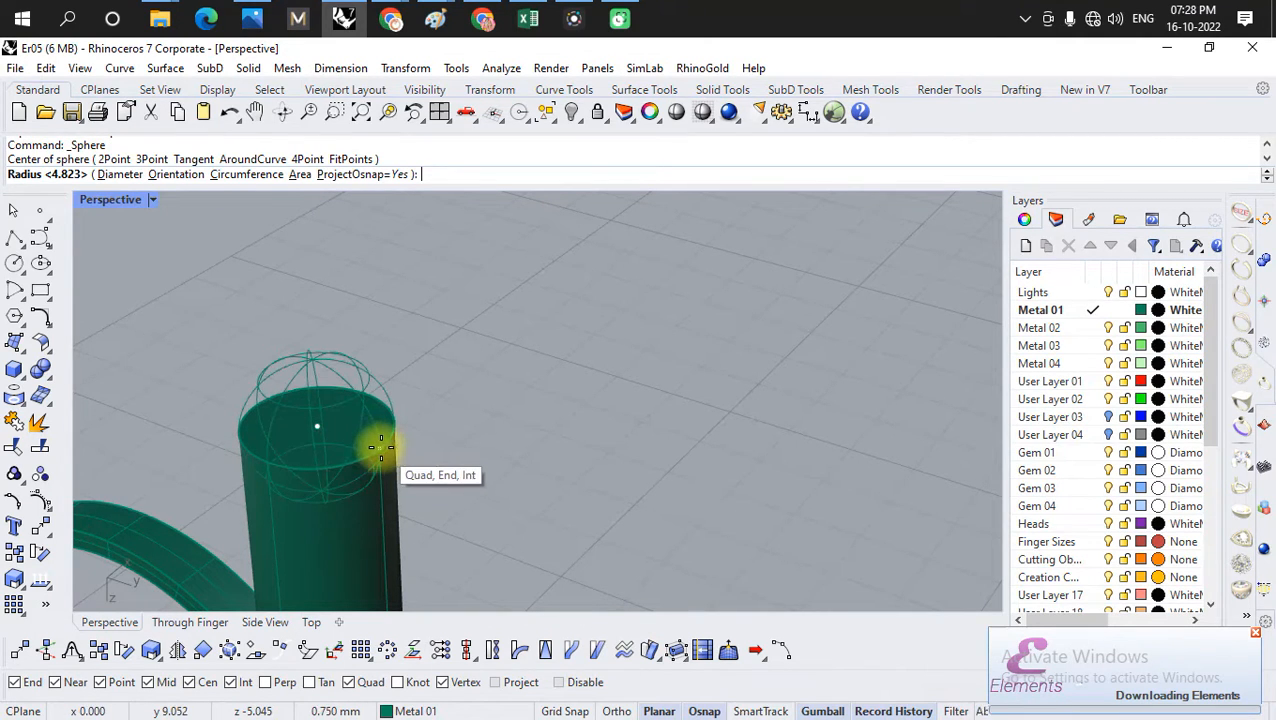
click(381, 446)
- Boolean union the sphere with the post to give the post a rounded lower end
right_drag(381, 446, 303, 390)
click(305, 393)
shift+click(313, 490)
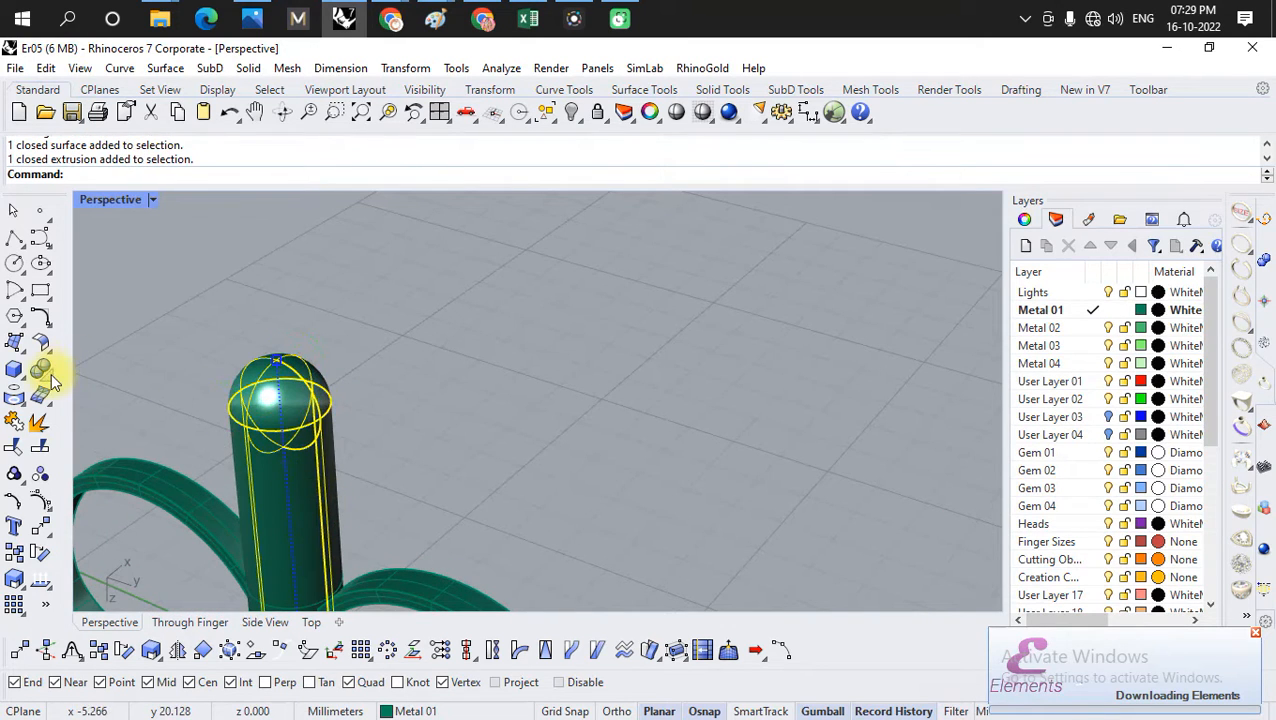
click(52, 378)
click(135, 63)
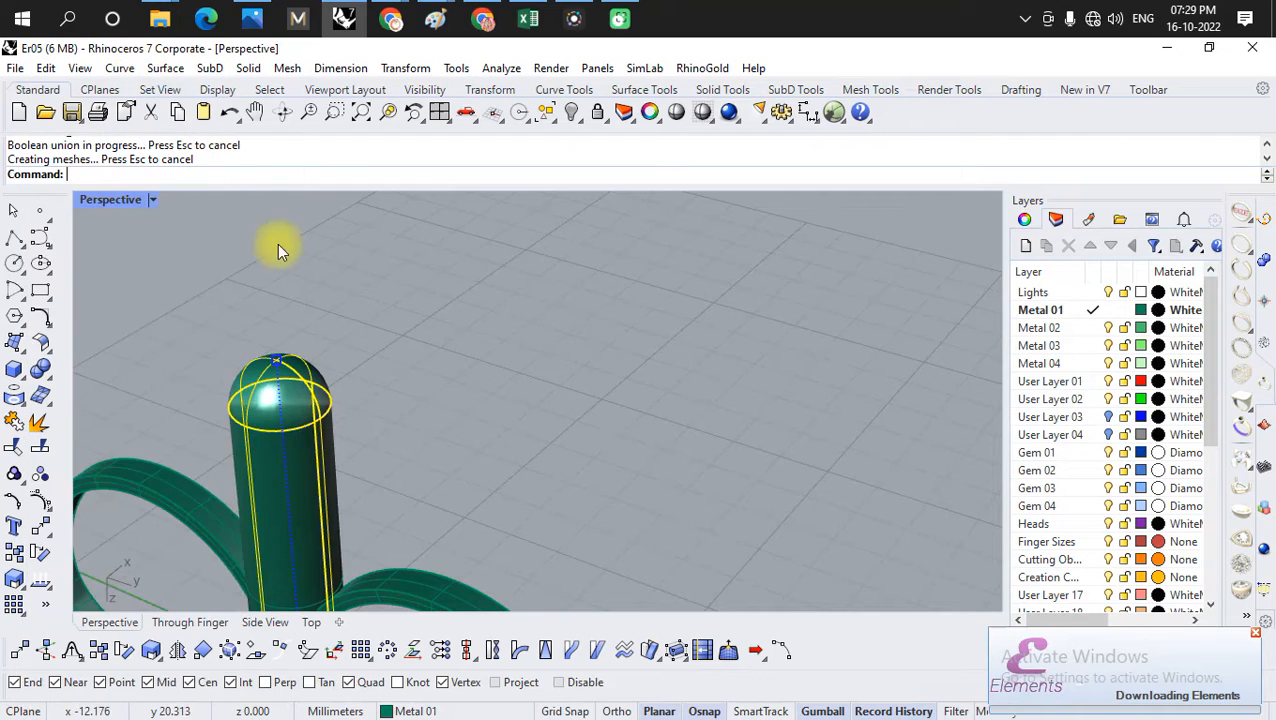
scroll(299, 298, down, 3)
click(302, 383)
scroll(312, 342, down, 2)
right_drag(313, 342, 348, 395)
scroll(385, 325, up, 5)
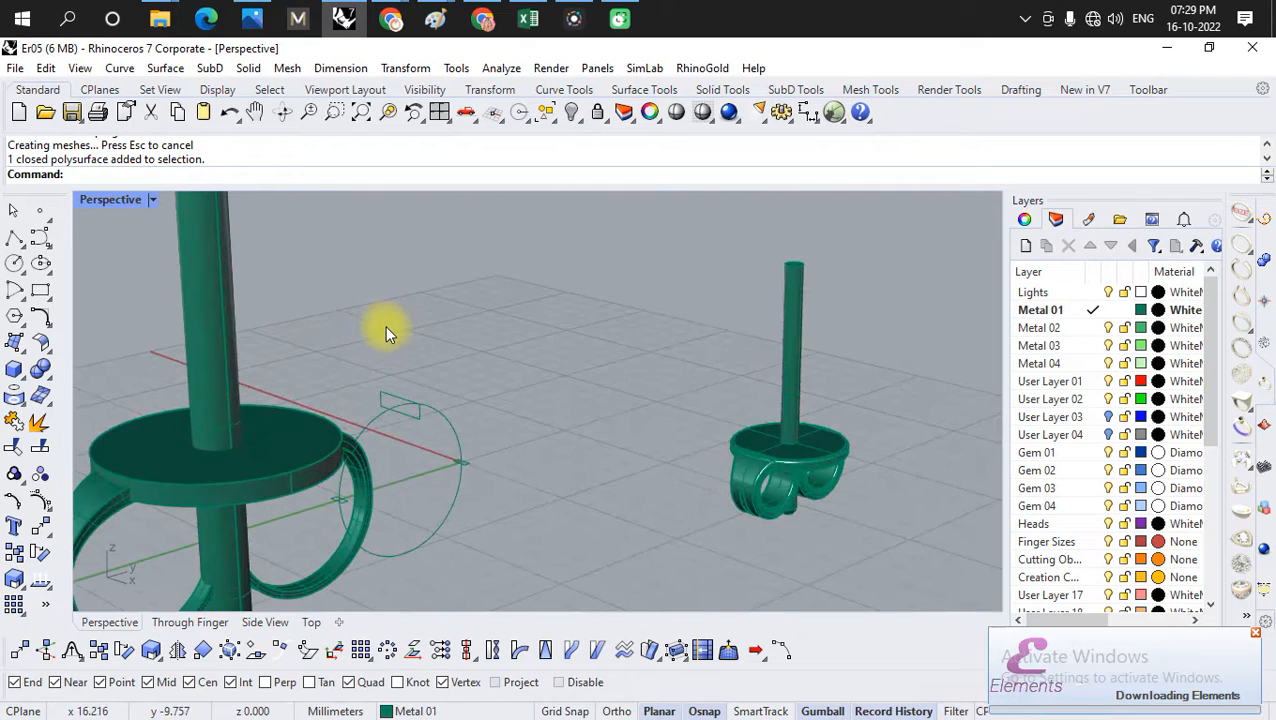